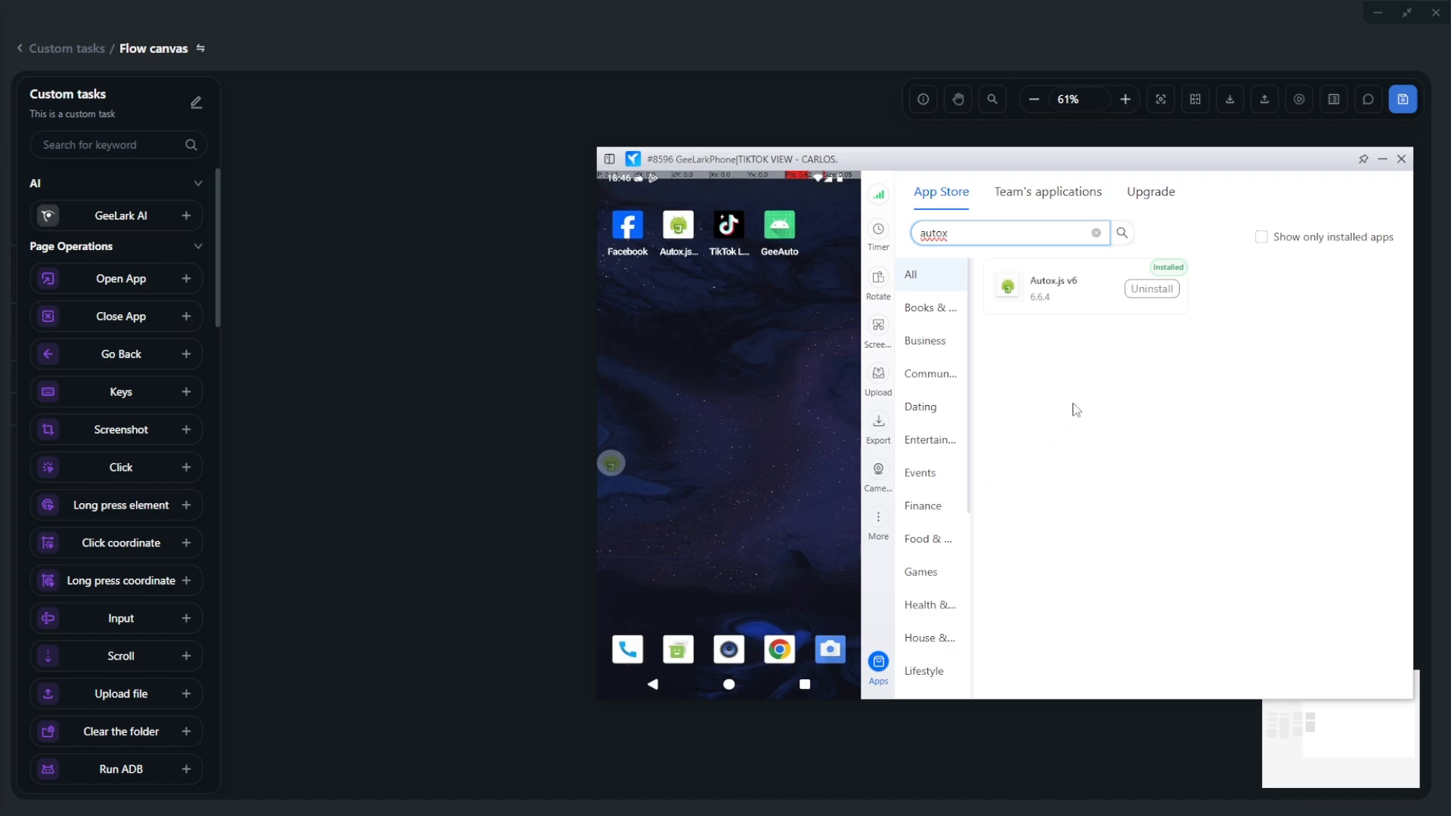
- Close the cloud phone's App Store panel to reveal its home screen next to the flow canvas
left_click(878, 665)
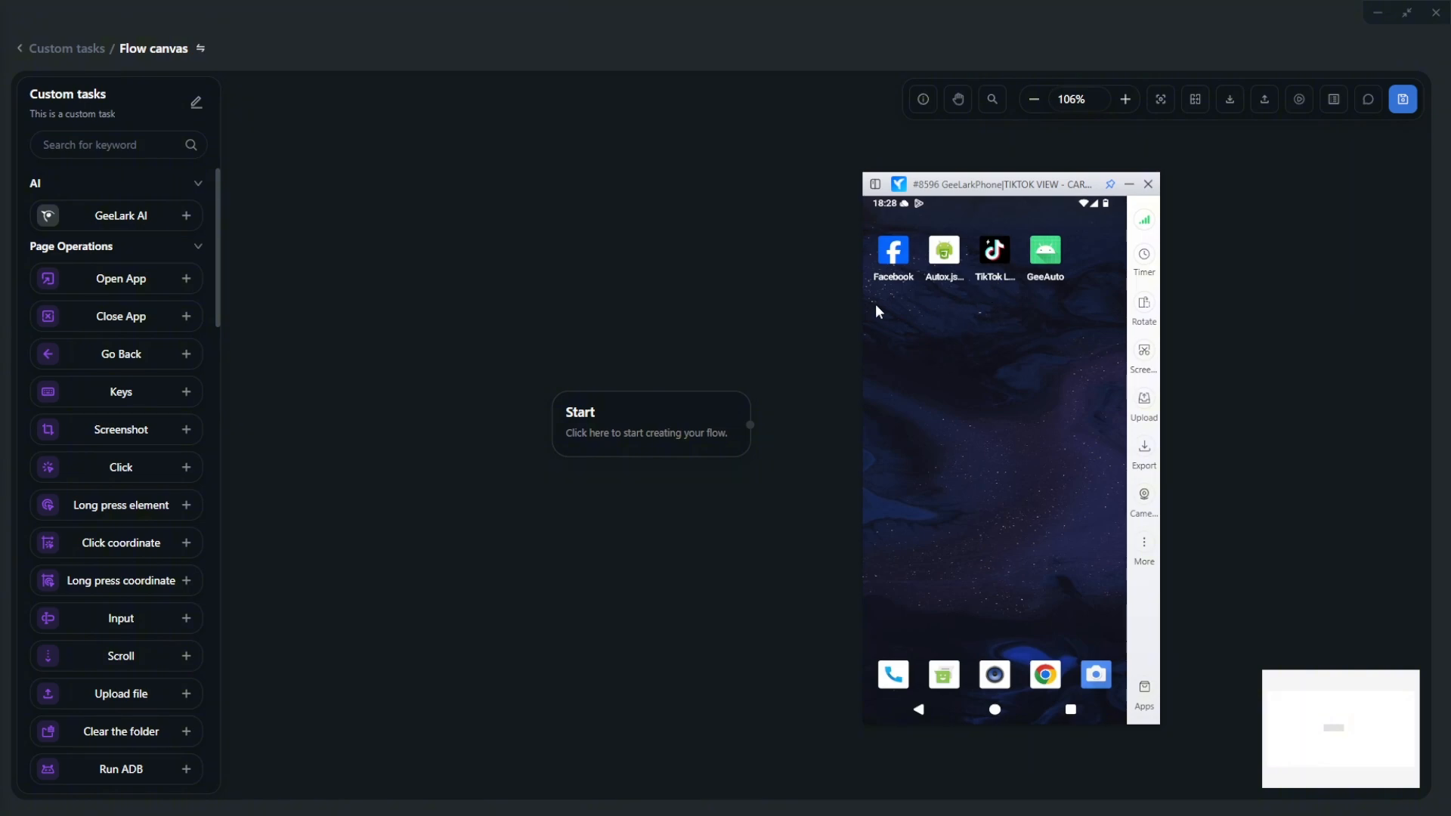
- Give Autox.js Accessibility Services with full device control, turn on its floating window, then go home
left_click(951, 259)
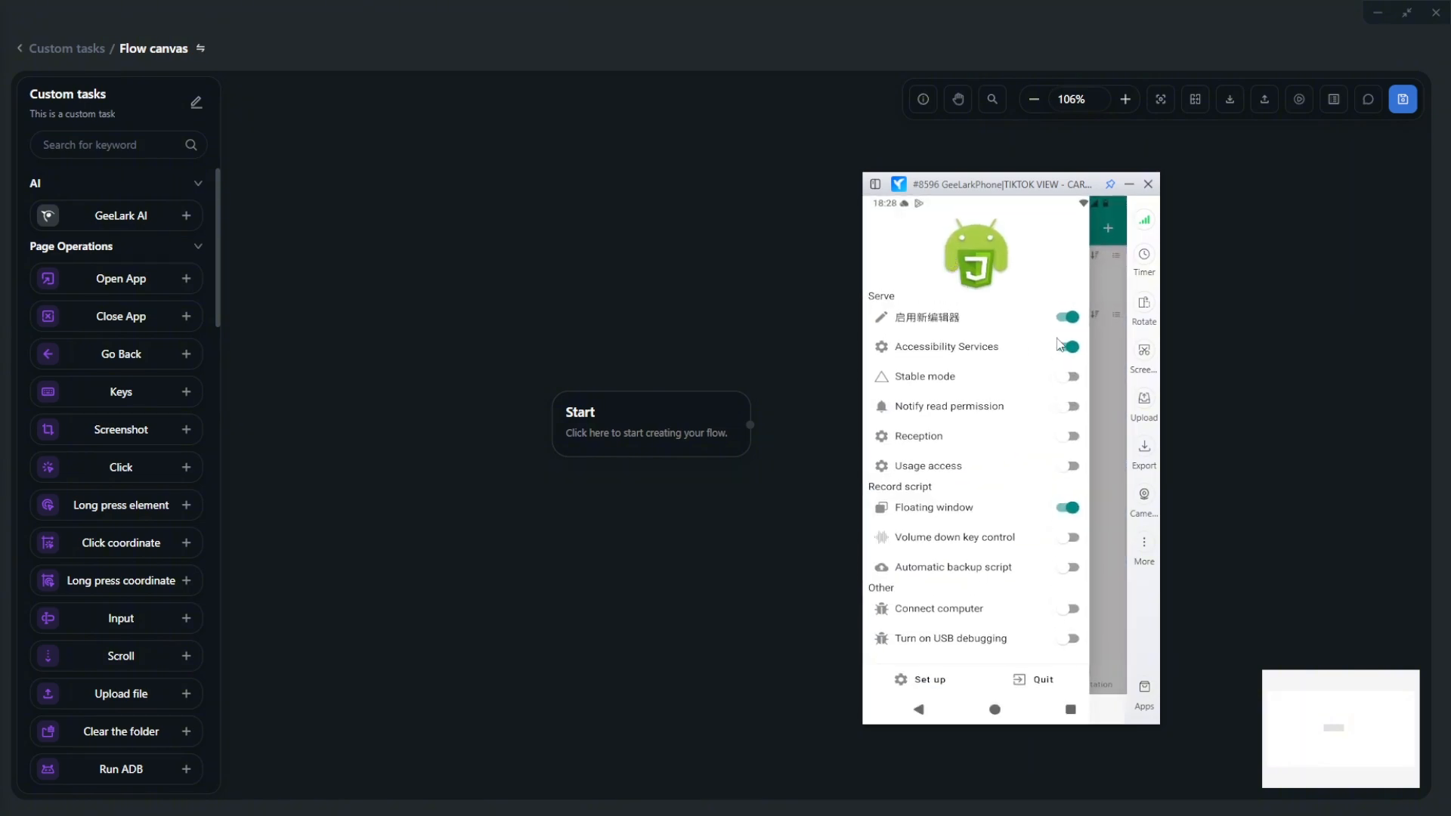
left_click(1068, 347)
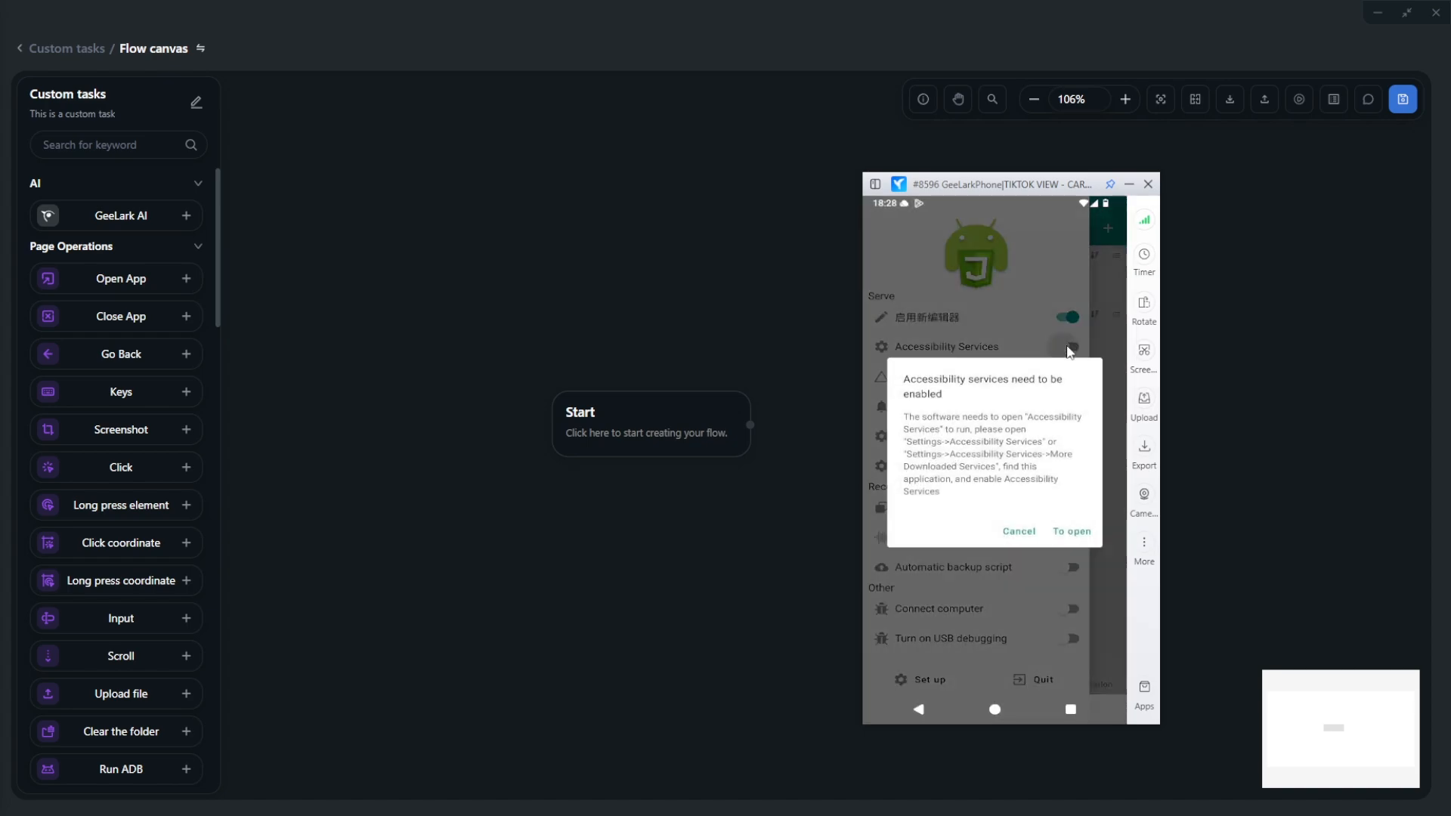
left_click(1072, 531)
left_click(926, 375)
left_click(962, 352)
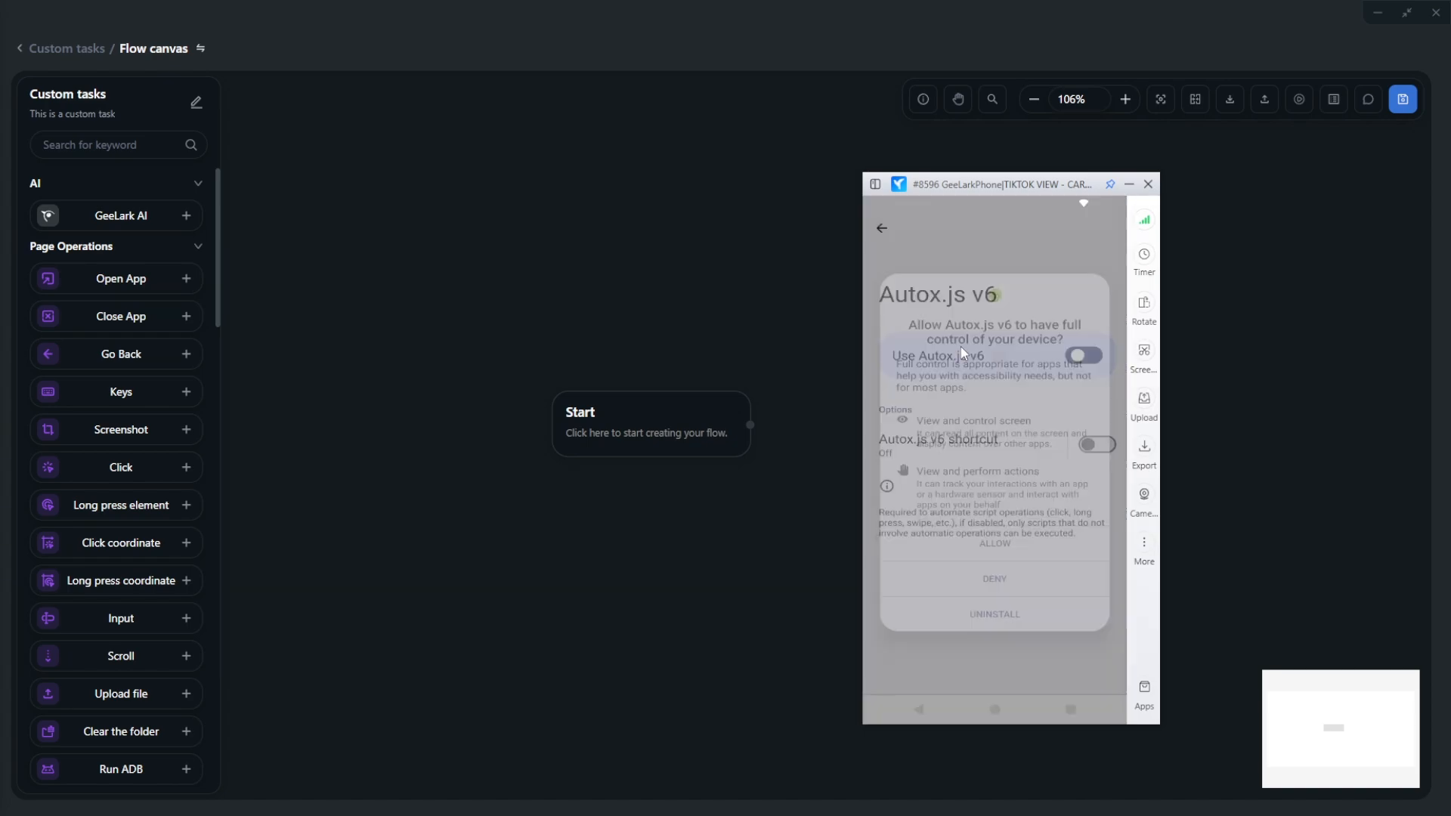
left_click(889, 228)
left_click(890, 228)
left_click(1066, 509)
left_click(1066, 508)
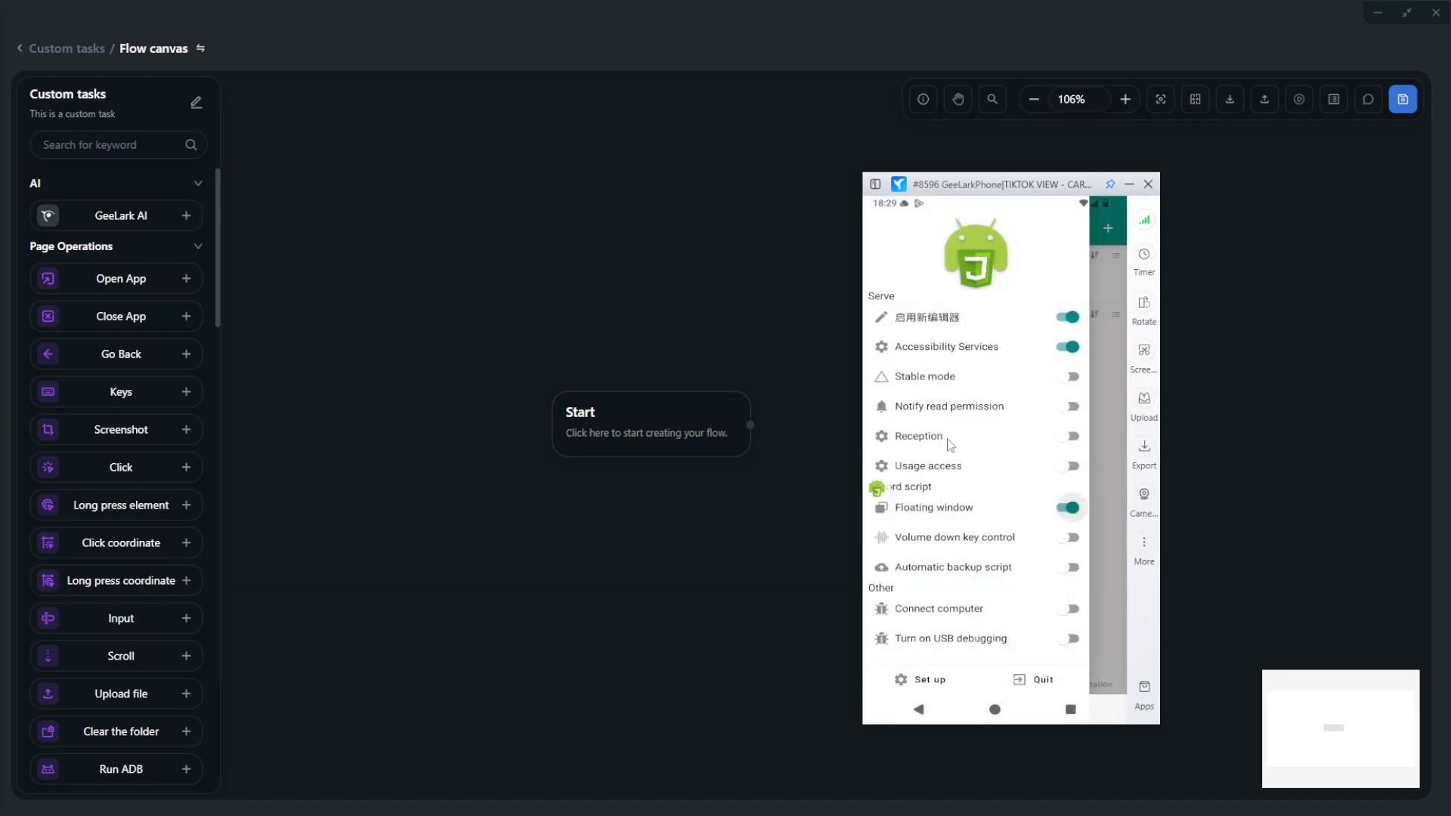
left_click(998, 709)
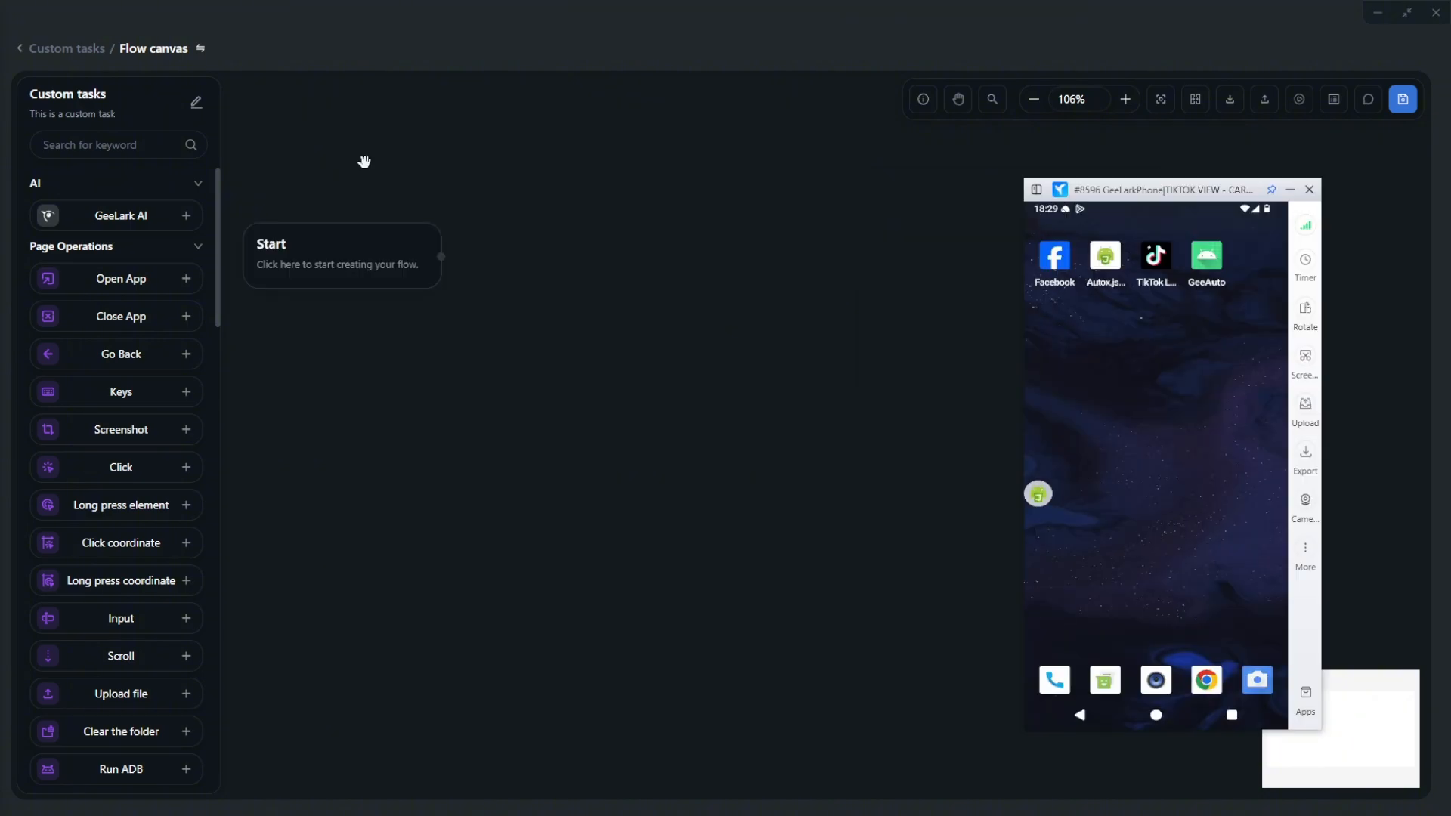
- Add an Open App step set to TikTok Lite (com.zhiliaoapp.musically.go)
mouse_move(423, 162)
left_mouse_down()
mouse_move(356, 176)
mouse_move(217, 245)
mouse_move(410, 183)
left_mouse_up()
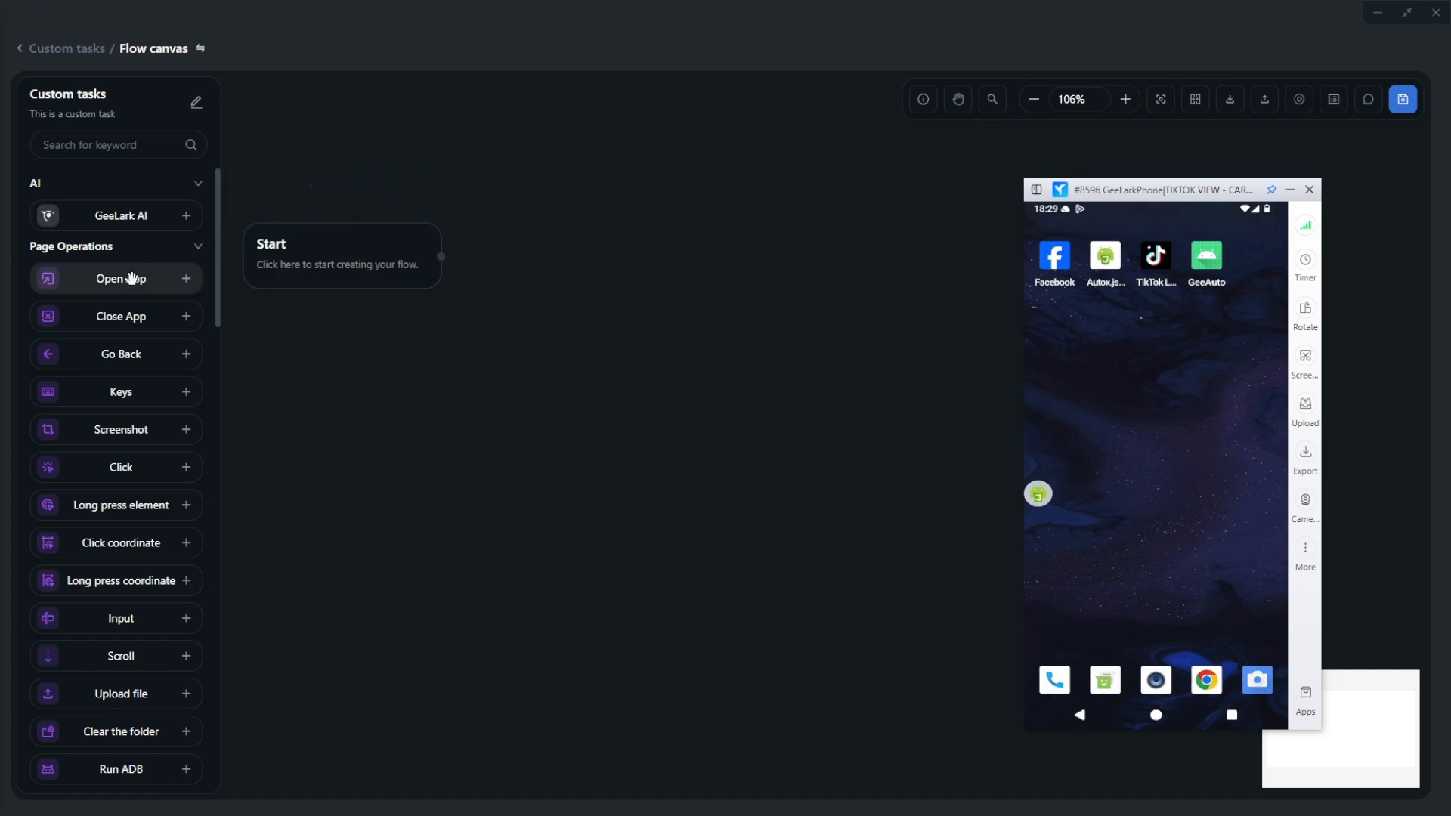
left_click_drag(130, 279, 512, 257)
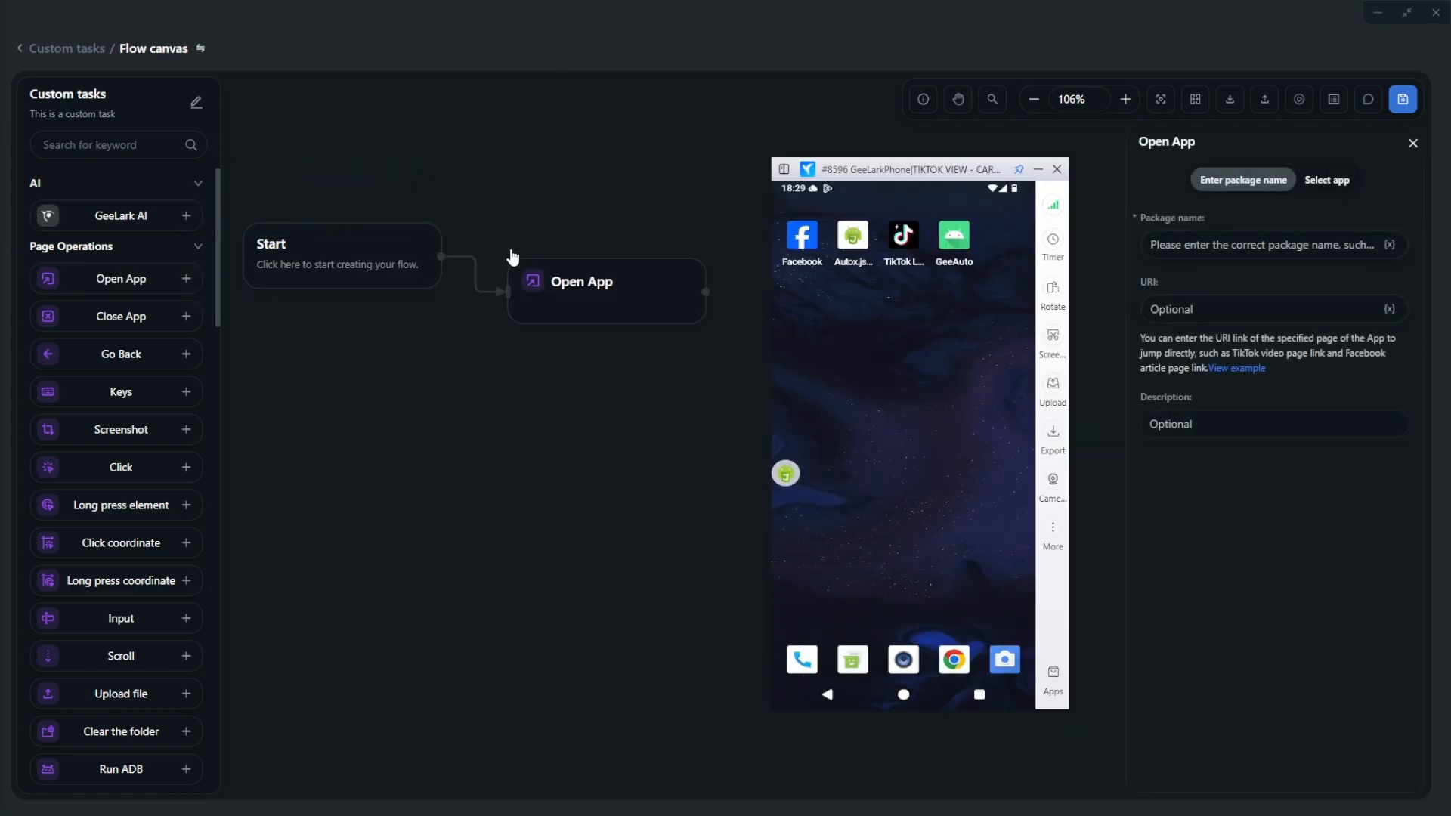
left_click(1332, 181)
left_click(1238, 254)
type("l")
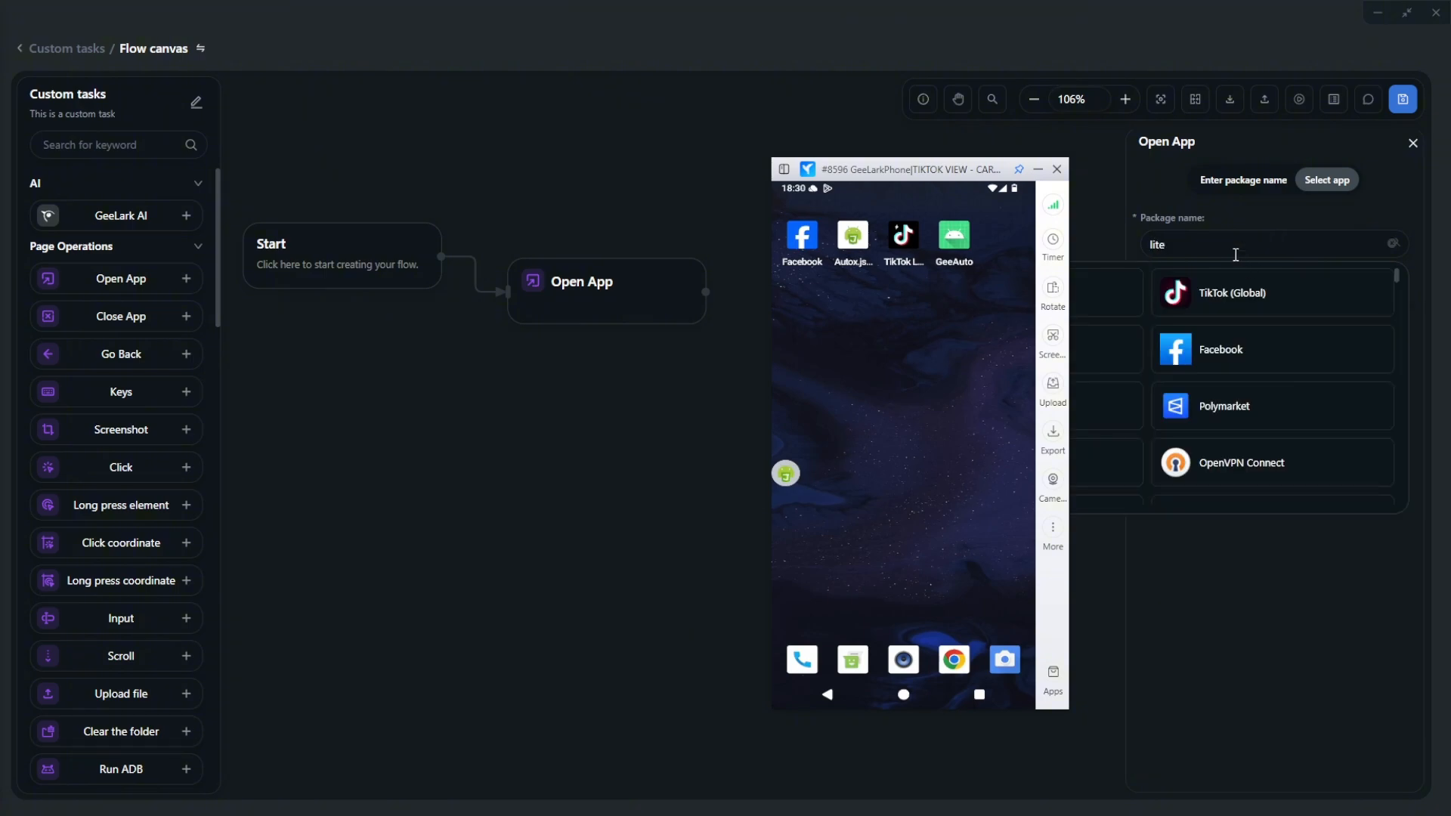
type("ite")
left_click(1280, 411)
left_click(1102, 237)
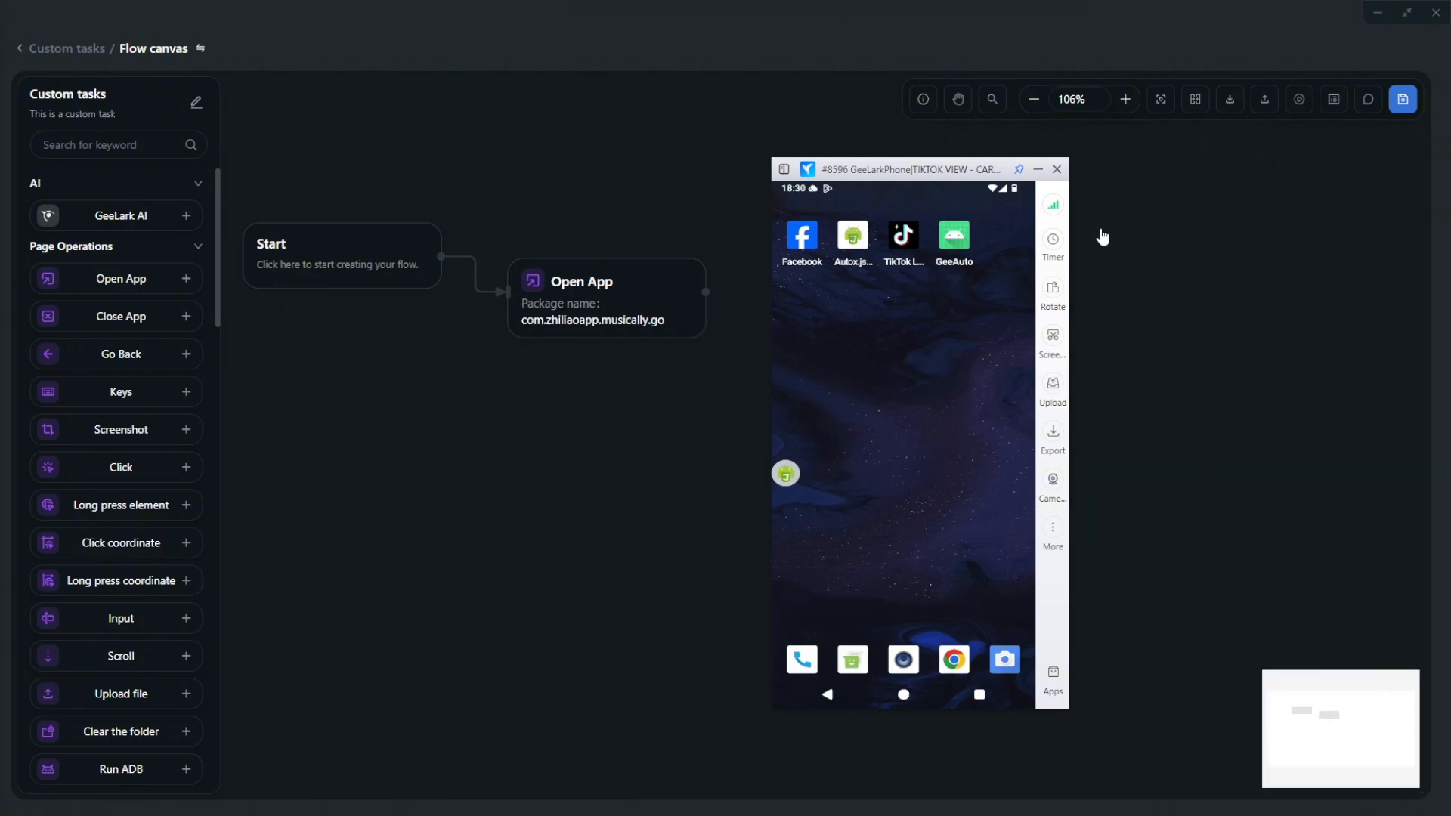
- Add a 10000 ms Time wait and arrange Start, Open App and the wait in order
scroll(114, 486, "down", 6)
left_click_drag(119, 588, 509, 421)
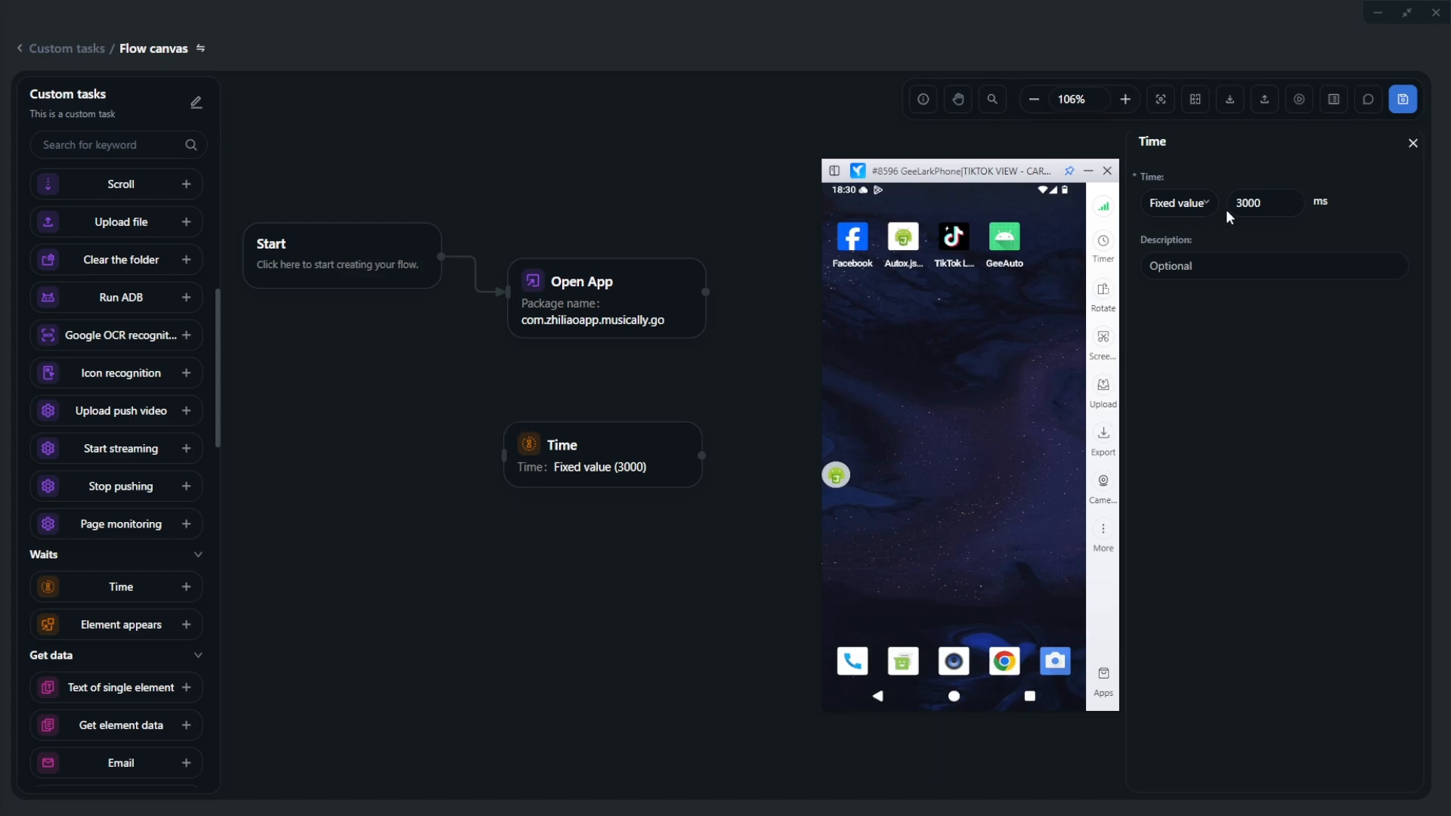
left_click_drag(1242, 204, 1208, 222)
type("1")
left_click(1083, 152)
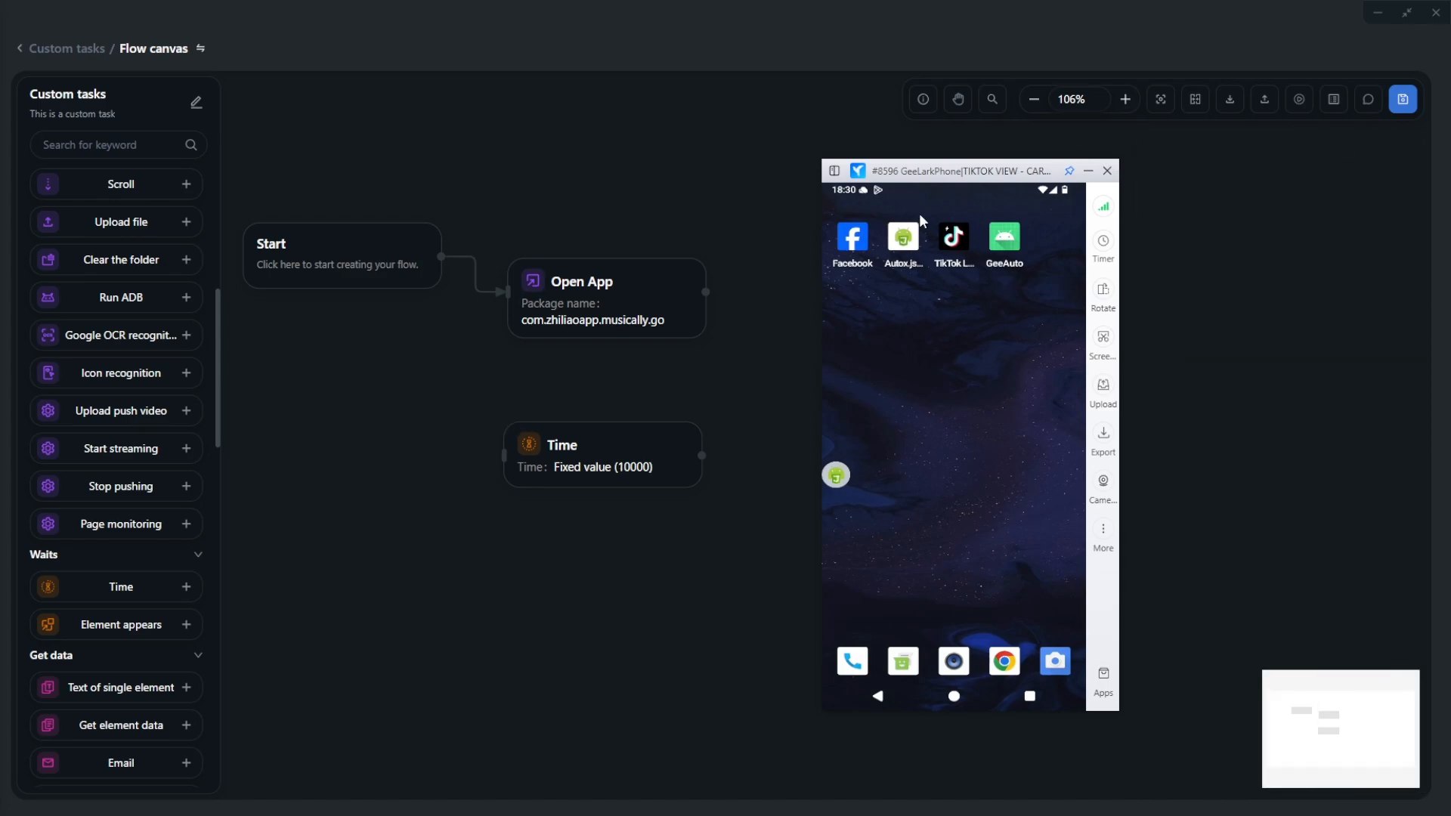
left_click_drag(639, 296, 504, 456)
left_click_drag(590, 433, 335, 482)
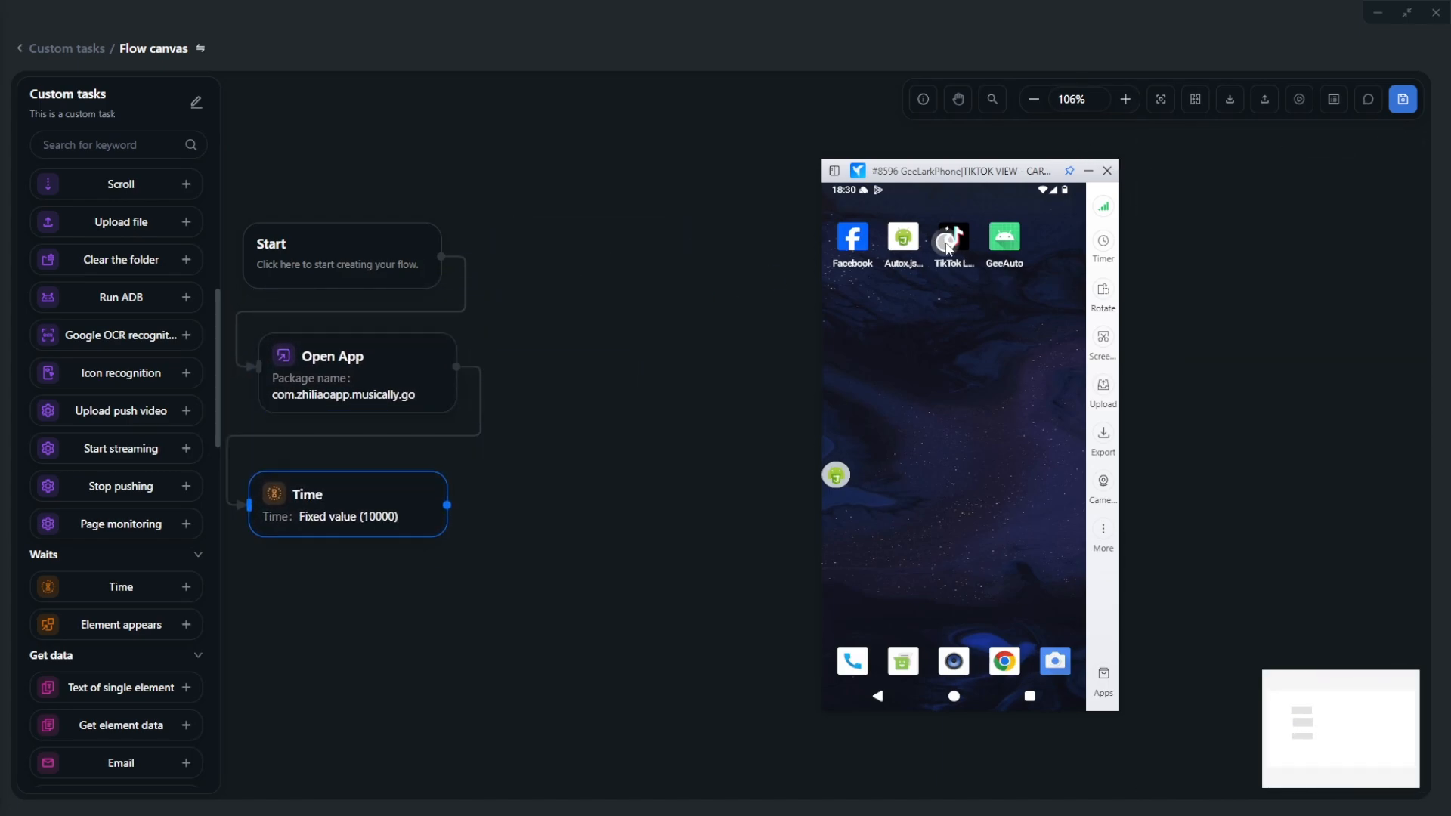
- Launch TikTok and inspect the Use phone or email element's control information with layout range analysis
left_click(938, 239)
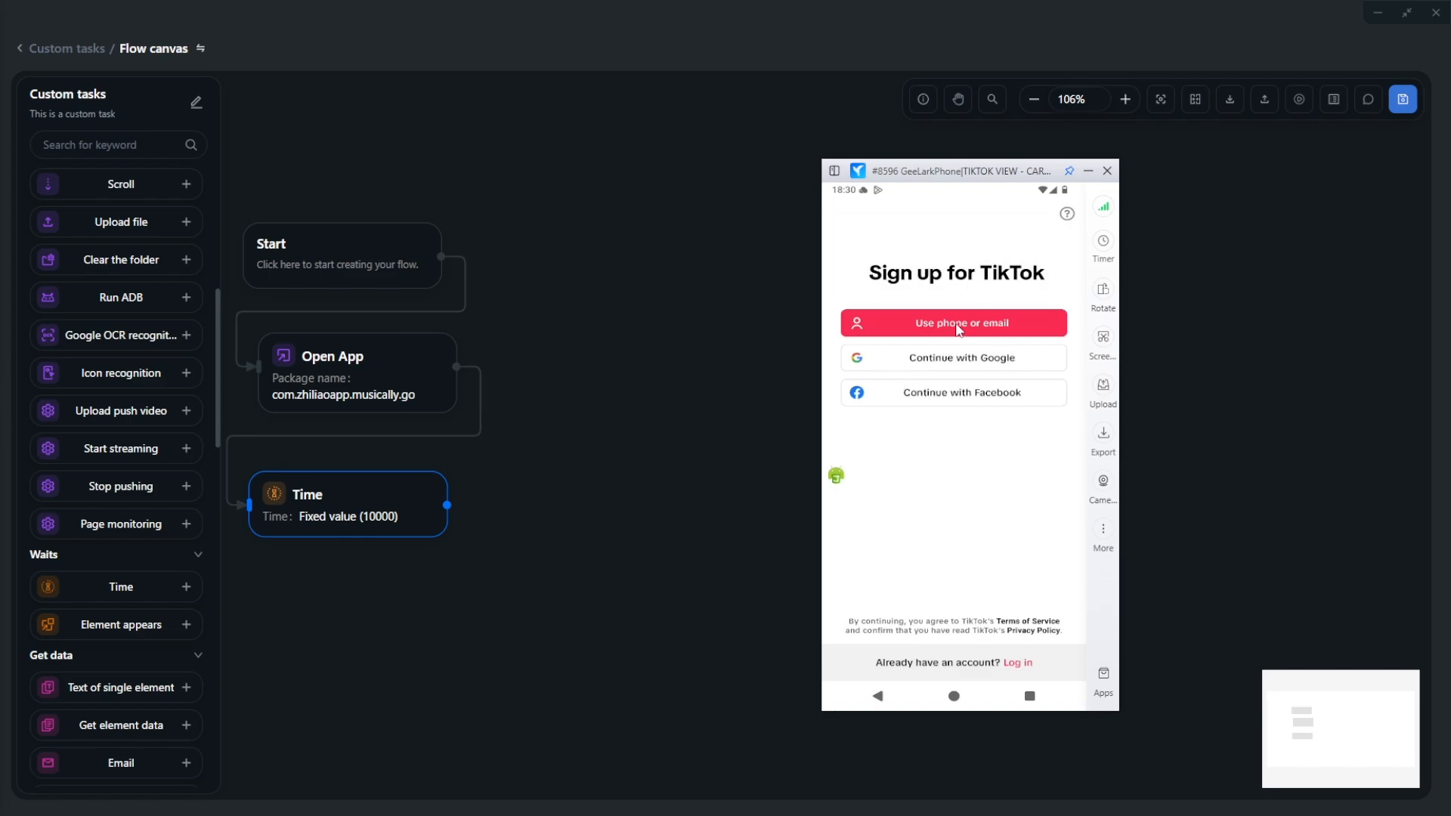
left_click(836, 476)
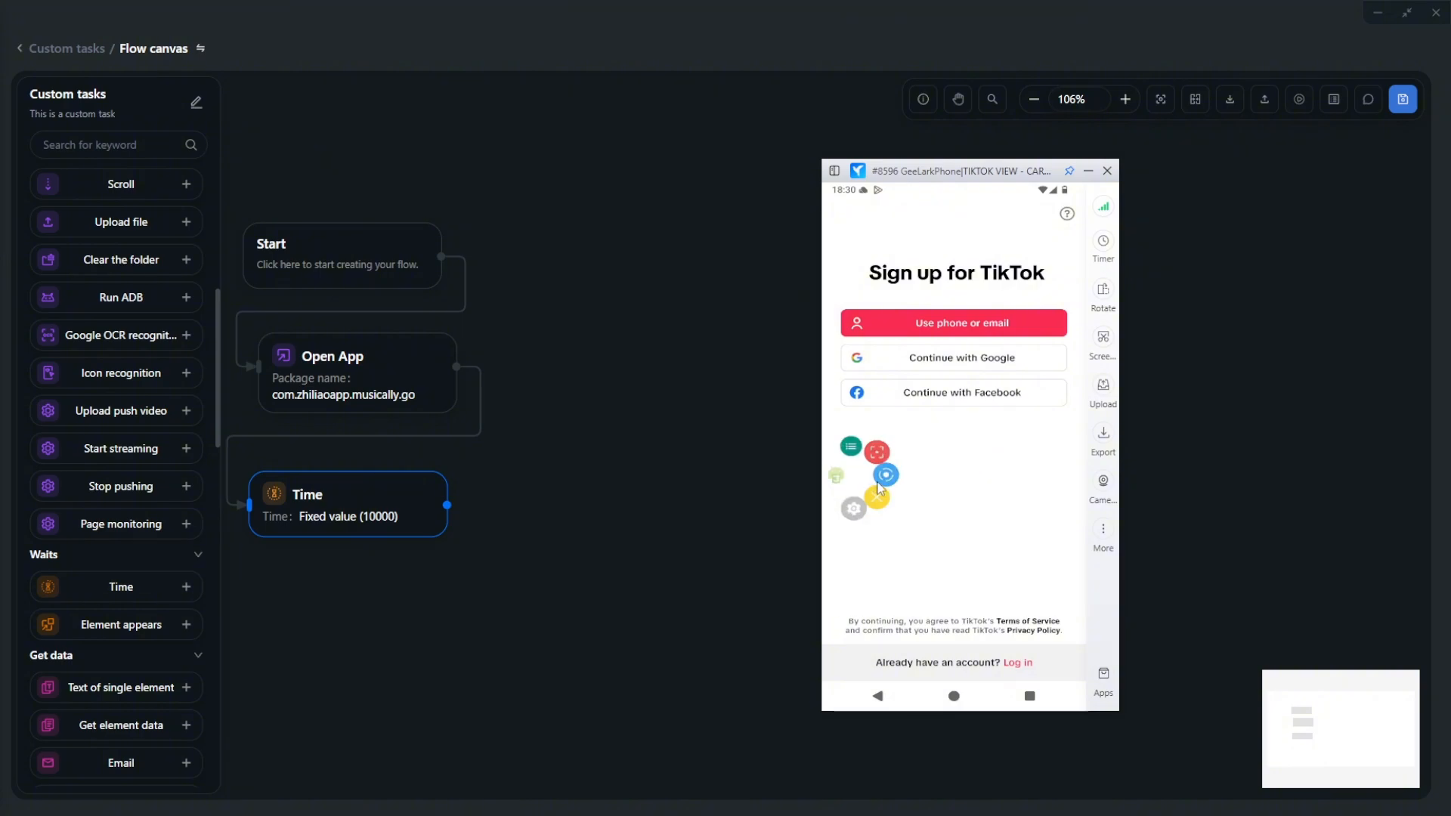
left_click(911, 476)
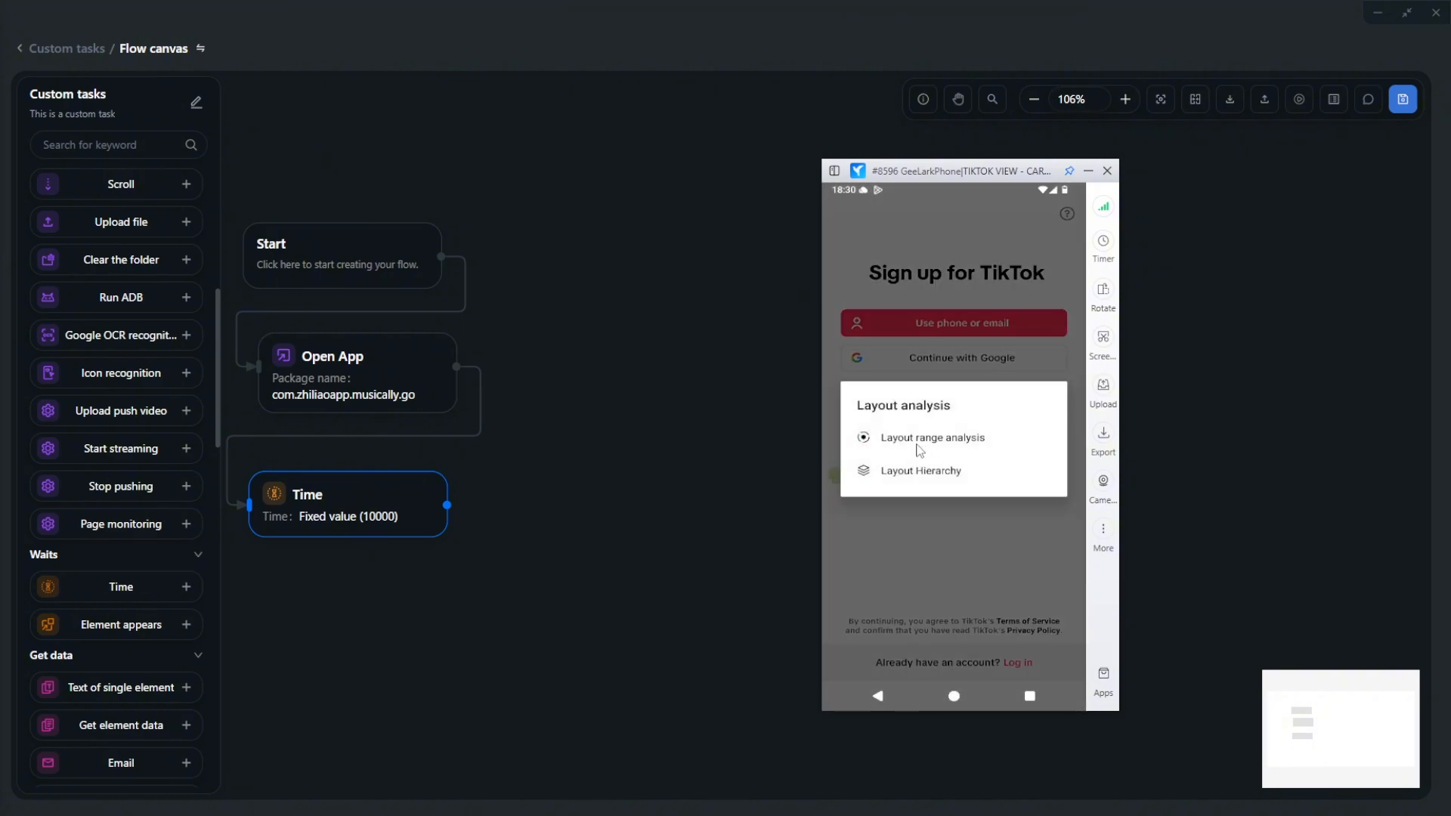
left_click(918, 444)
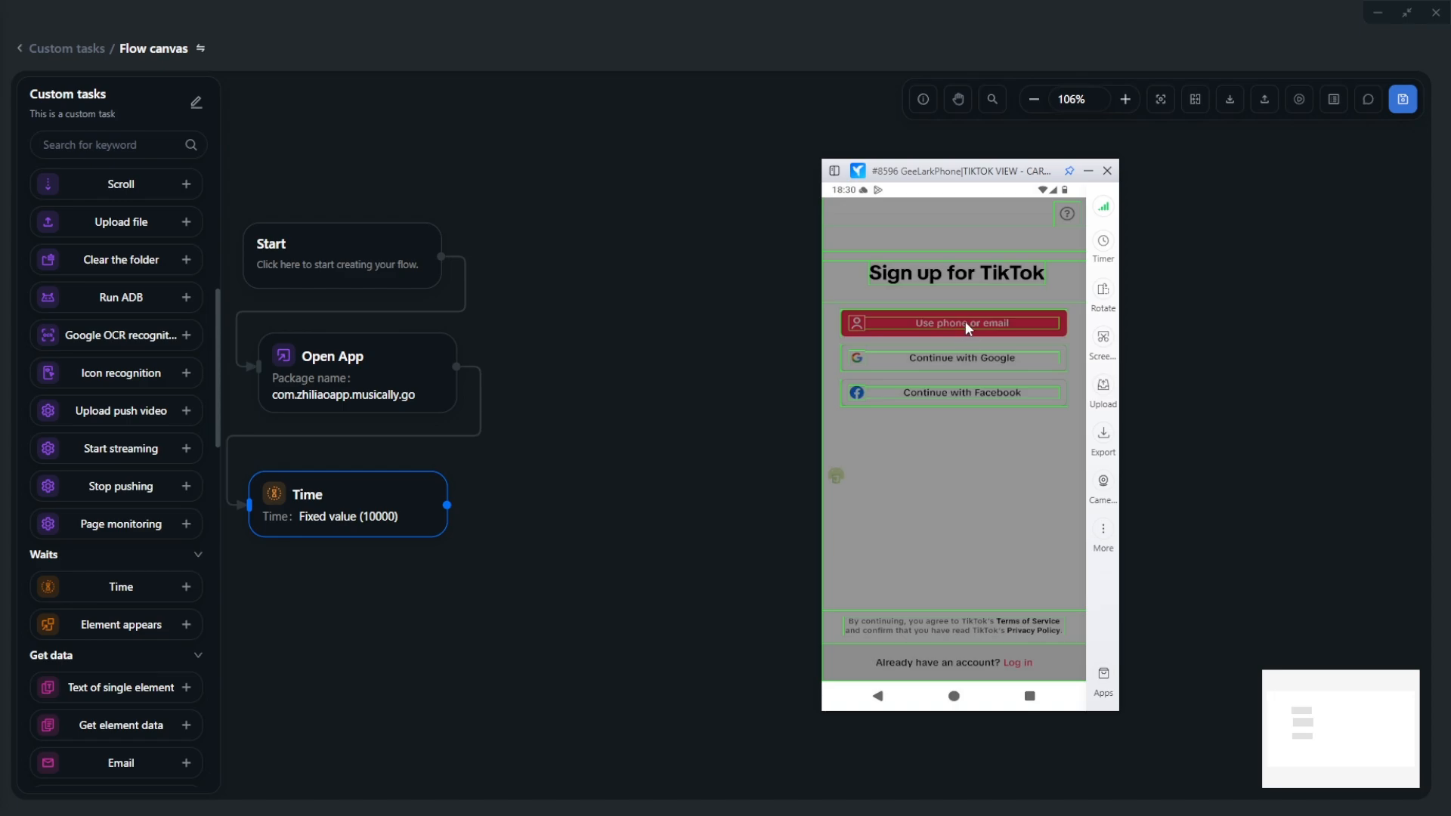
left_click(965, 323)
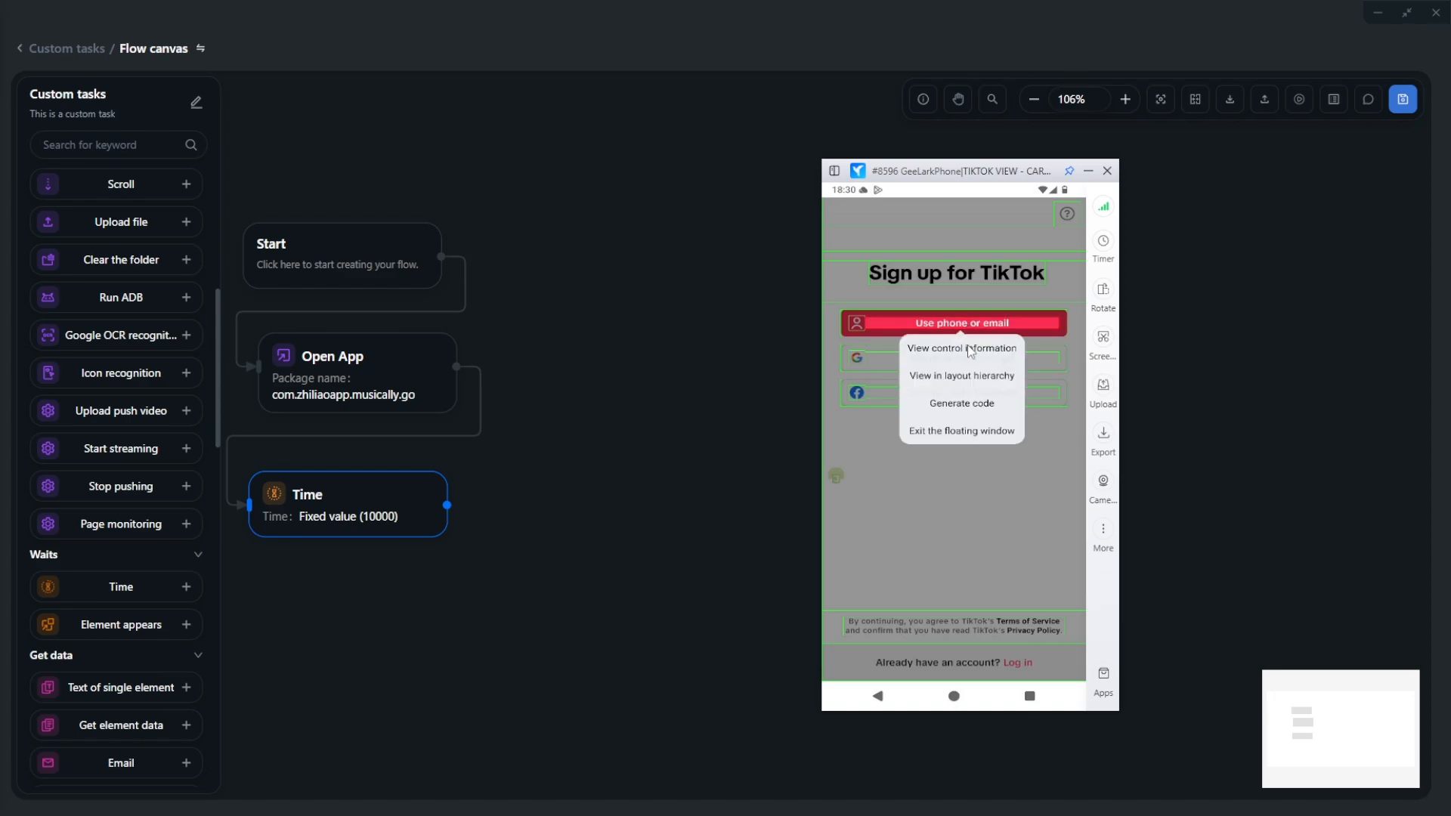
left_click(969, 348)
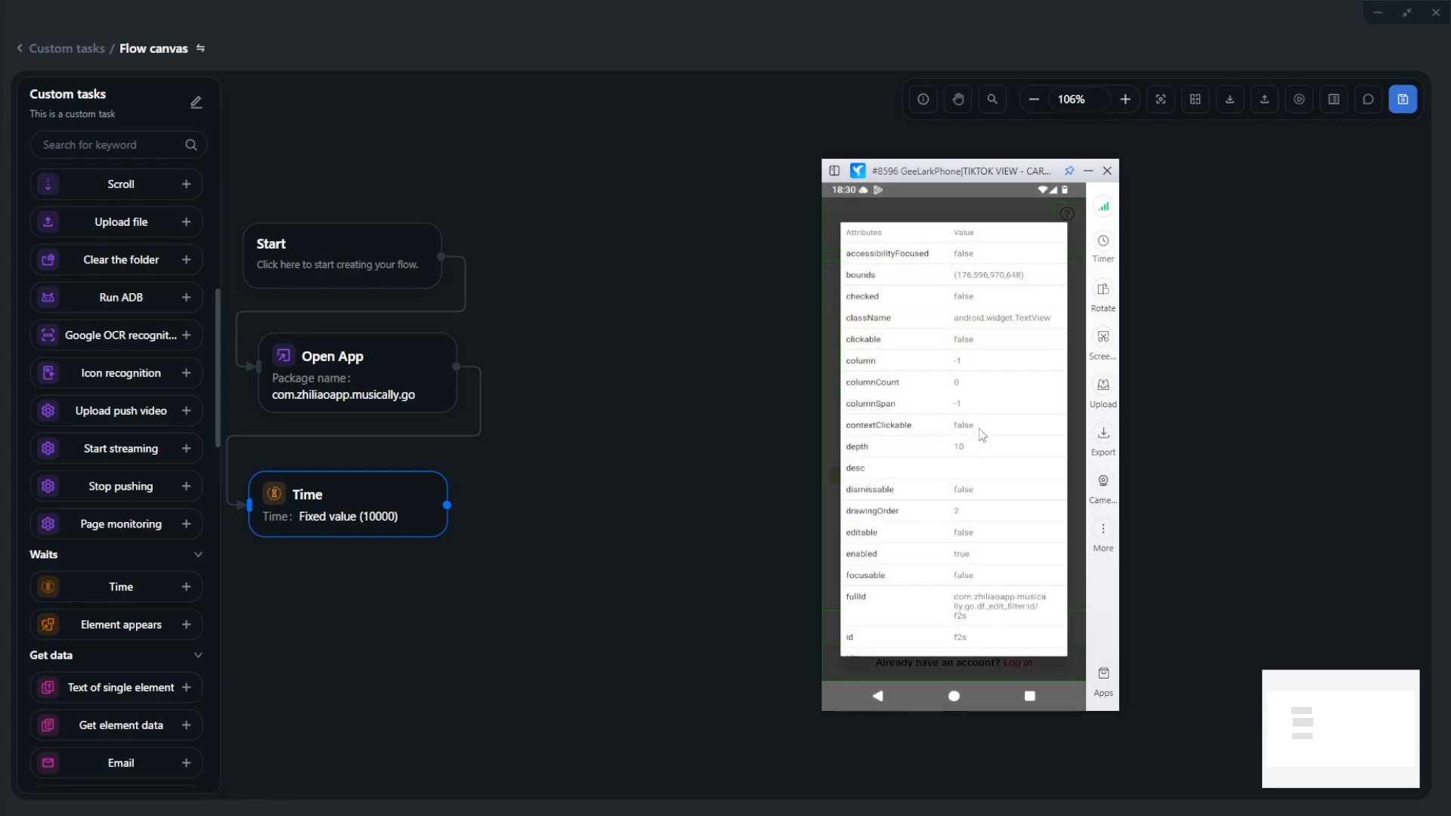
- Copy the element's text value 'Use phone or email' and add a Click step to the flow
scroll(975, 227, "down", 1)
scroll(975, 193, "down", 2)
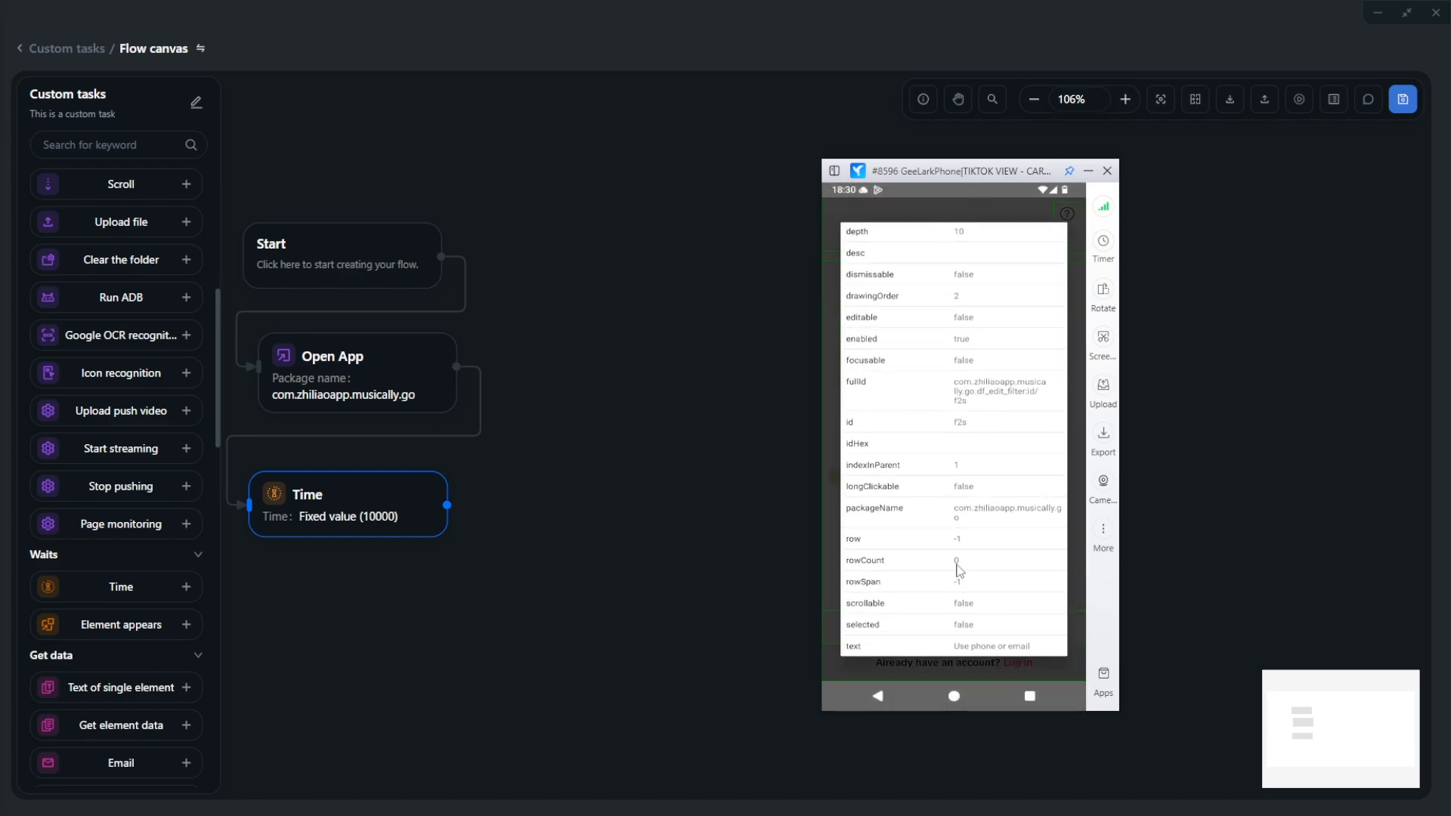
left_click(990, 648)
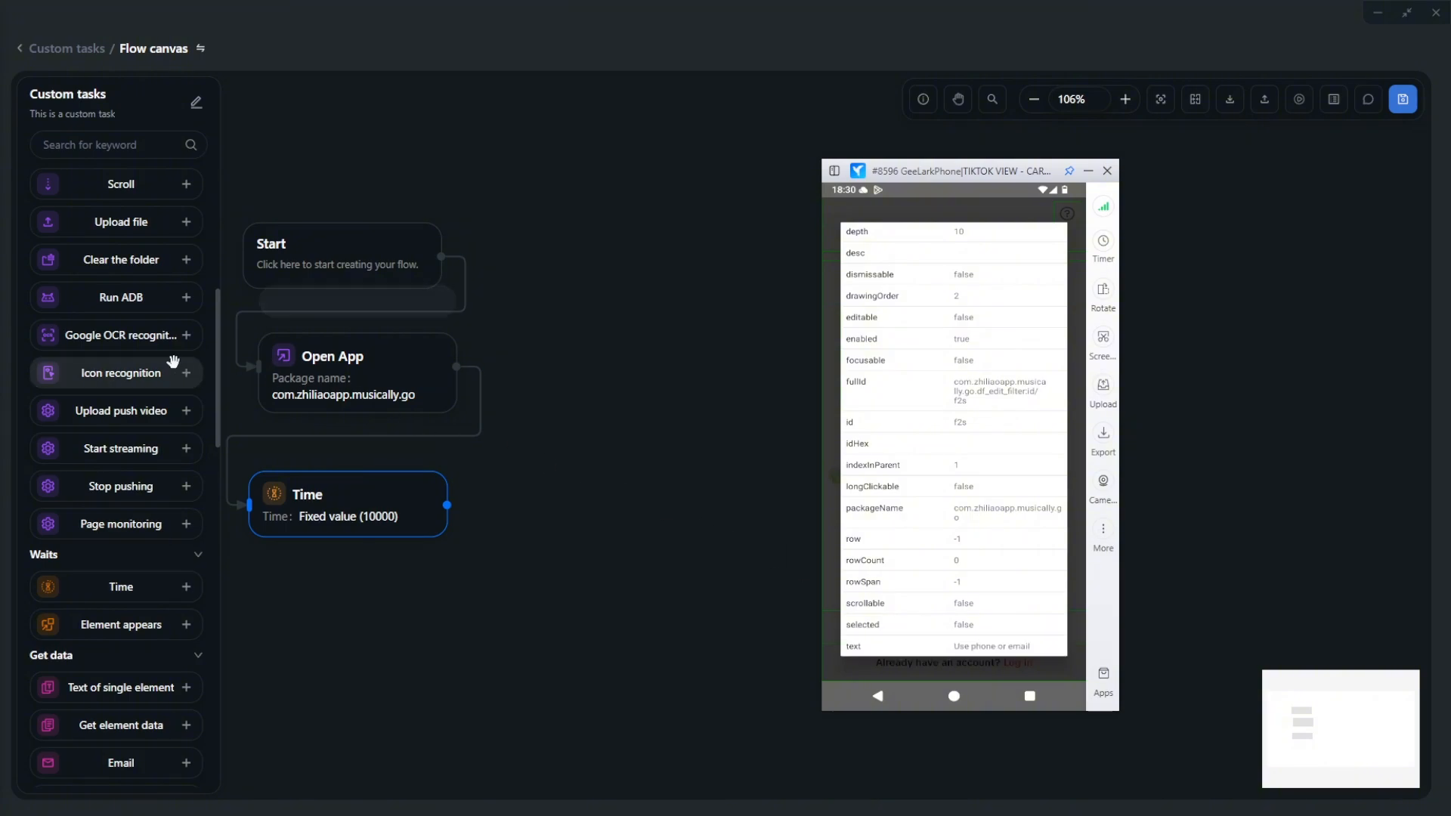
scroll(113, 423, "up", 6)
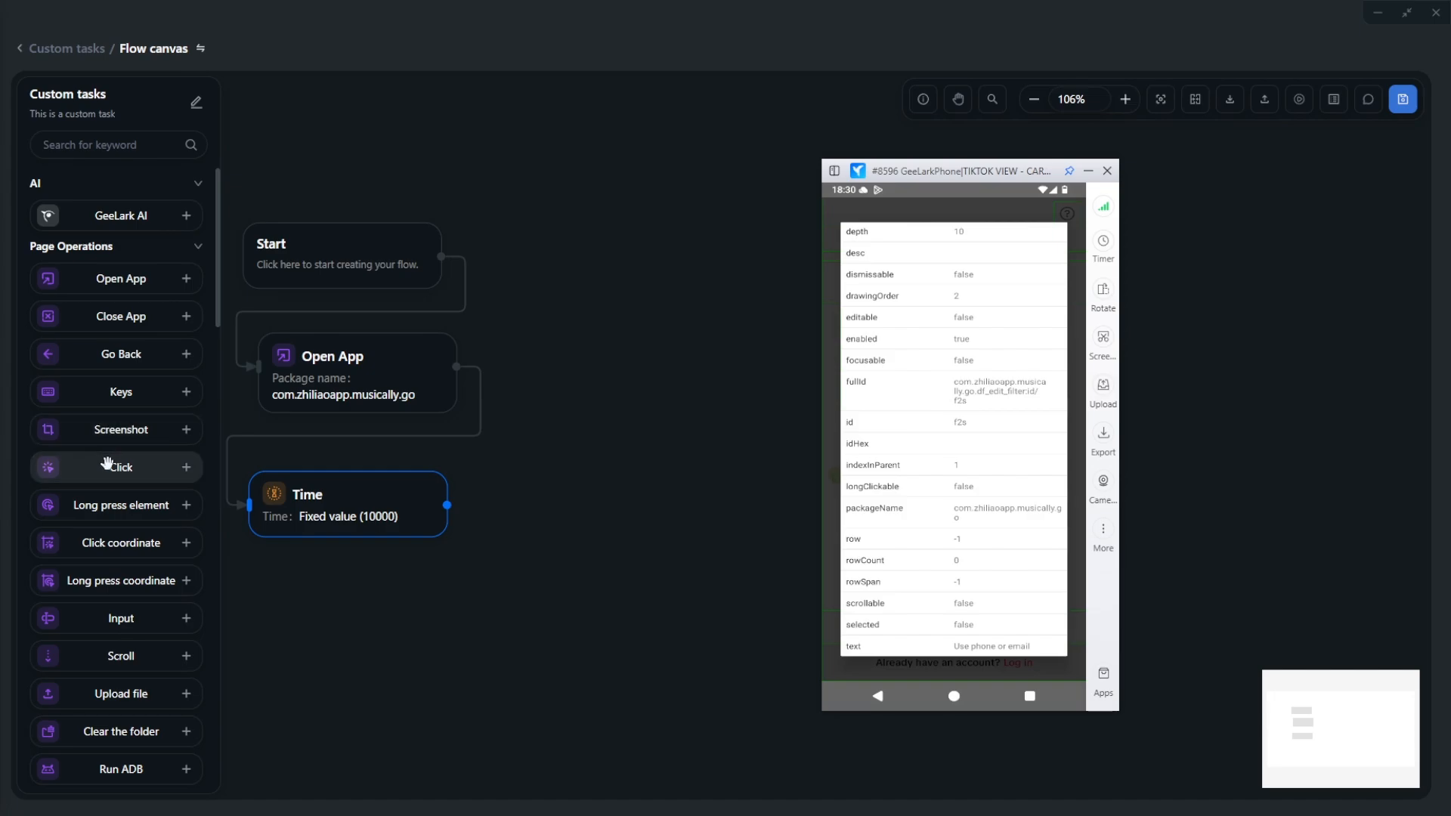
left_click_drag(113, 464, 528, 242)
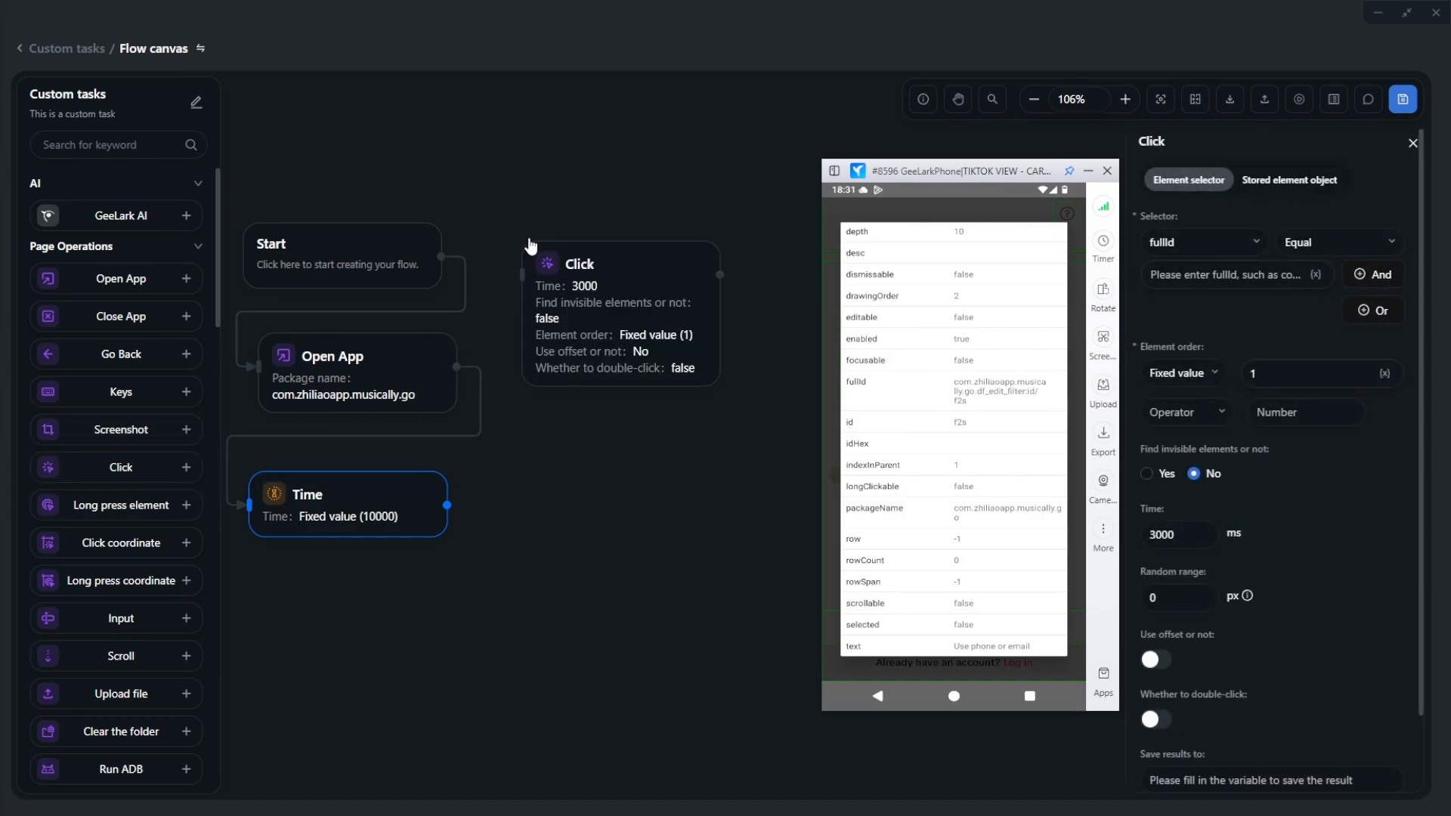
- Set the Click step's selector to text and paste 'Use phone or email', removing the text(" prefix
left_click(1202, 242)
left_click(1176, 333)
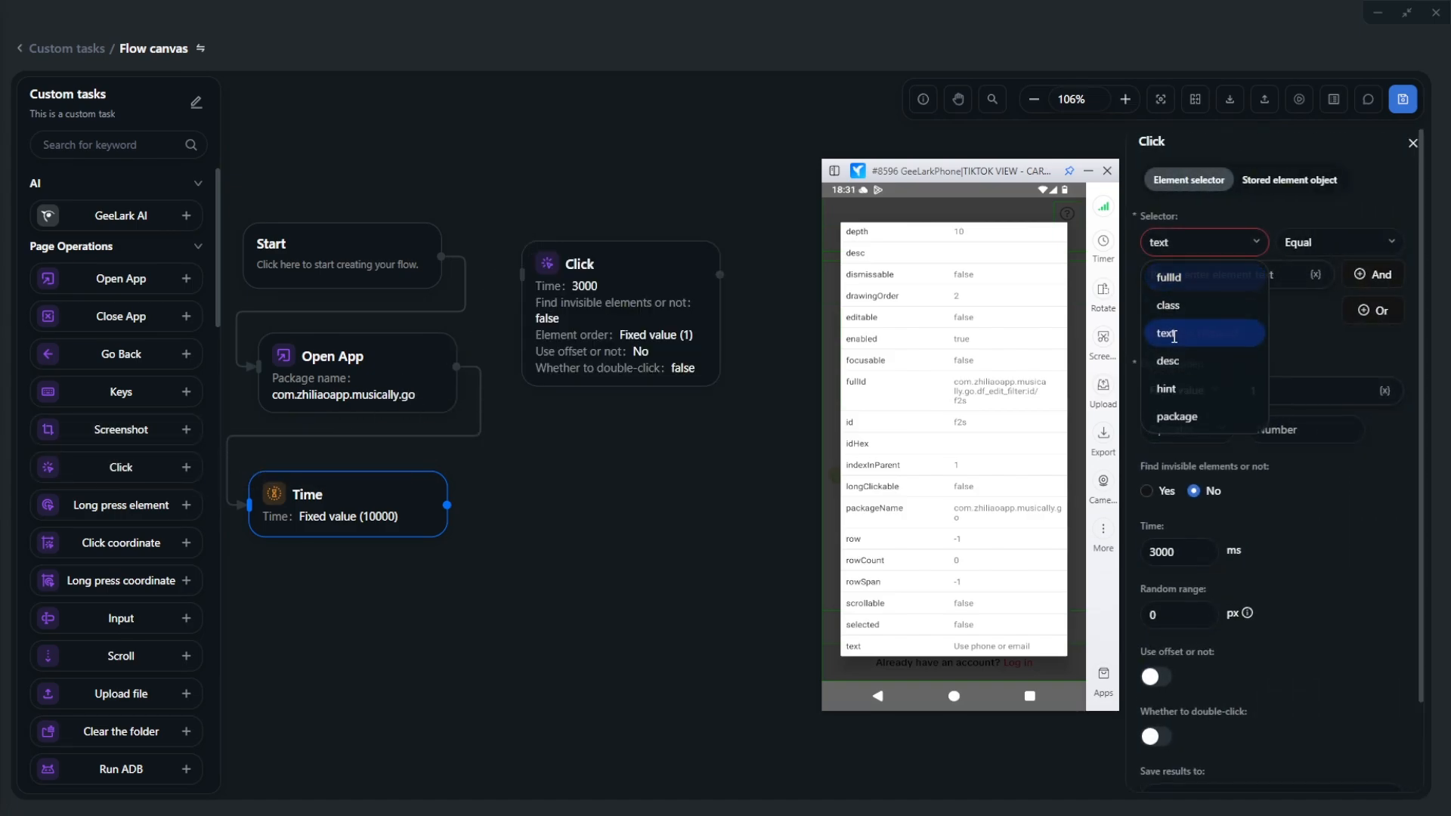
left_click(1181, 278)
key("ctrl+v")
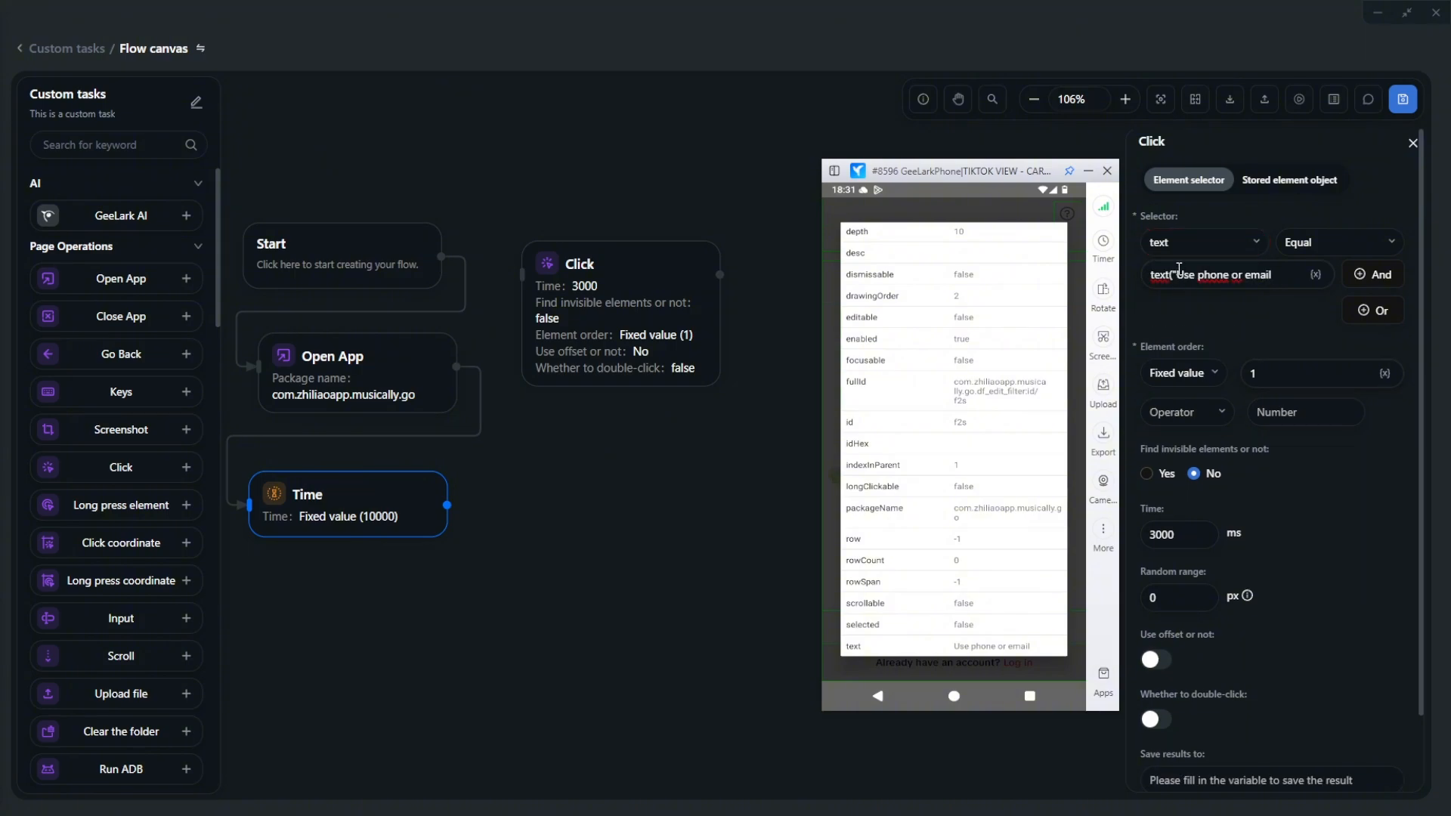
left_click_drag(1175, 270, 1139, 277)
key("BackSpace")
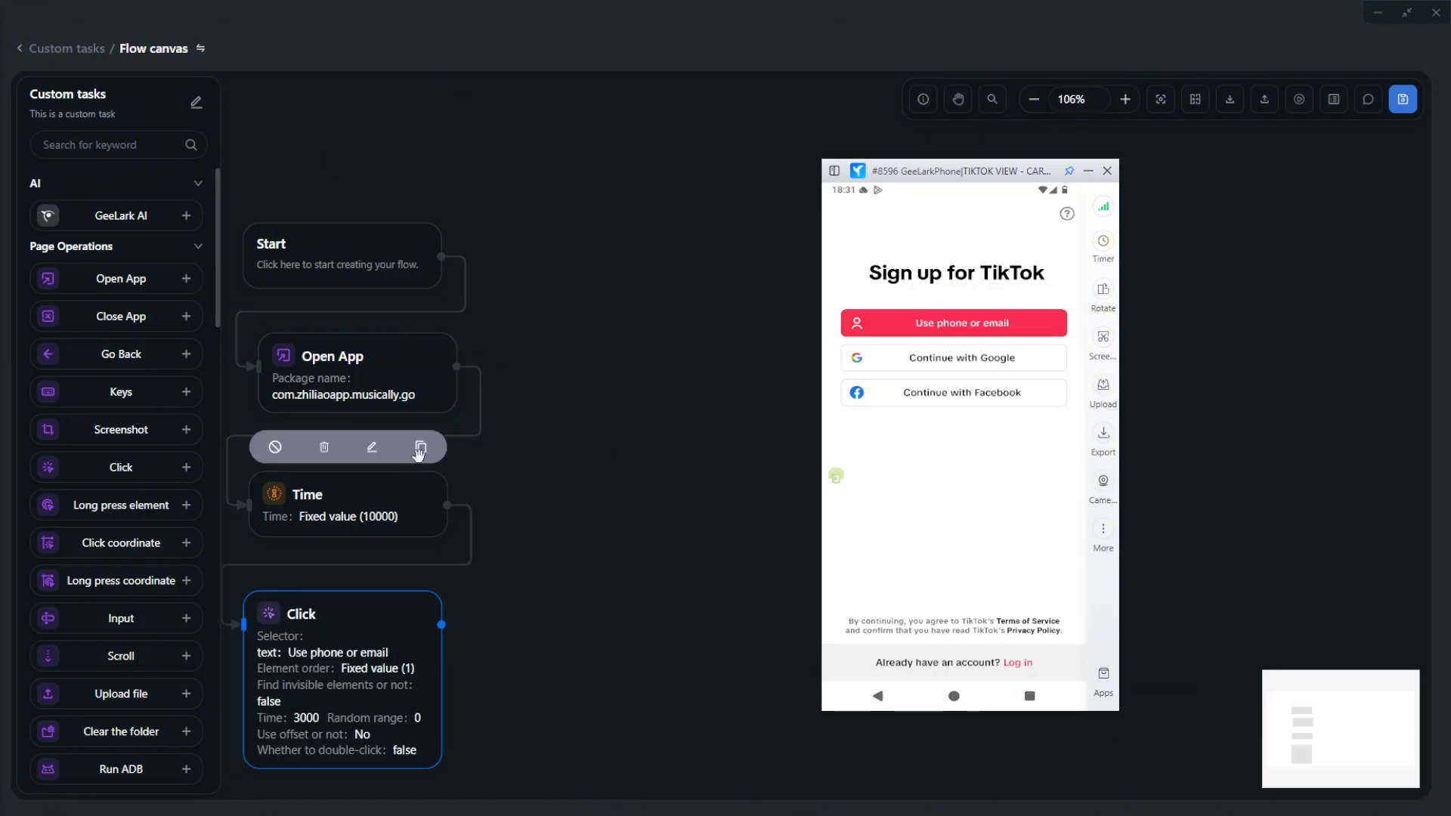
- Duplicate the wait step at 5000 ms and tap Use phone or email on the phone
left_click(420, 449)
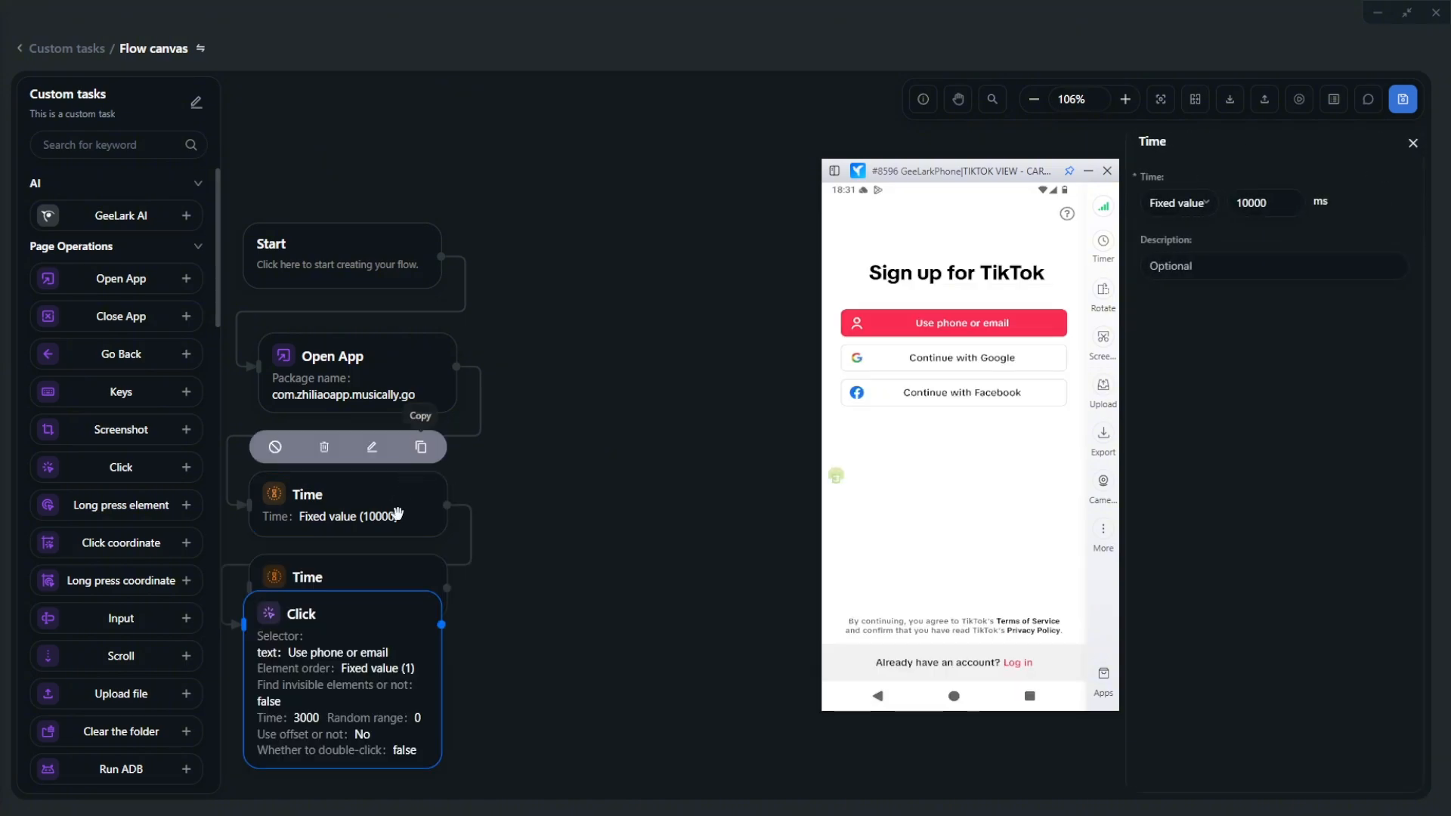
left_click_drag(379, 565, 662, 240)
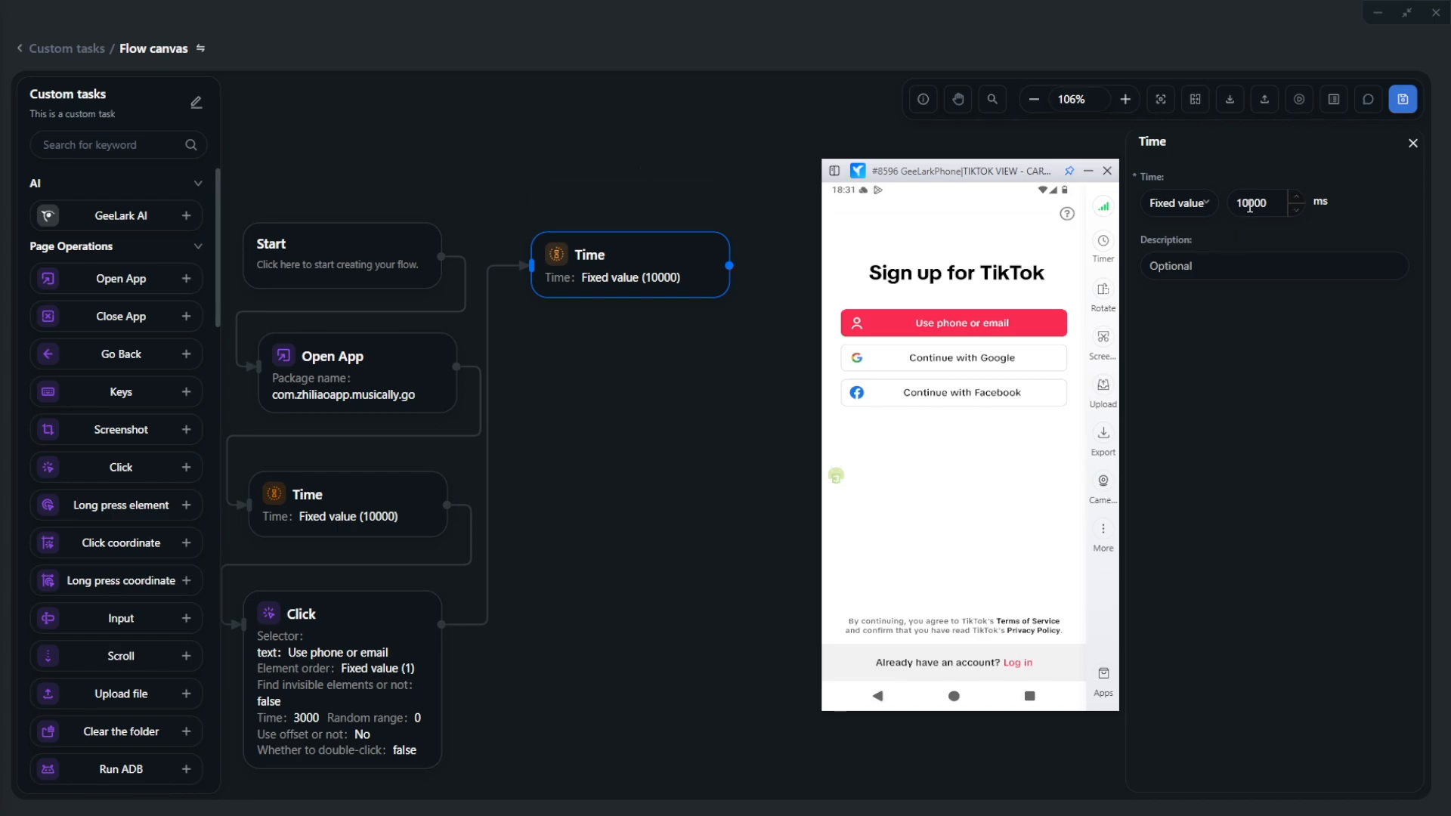
left_click_drag(1249, 204, 1203, 219)
type("5")
left_click(706, 346)
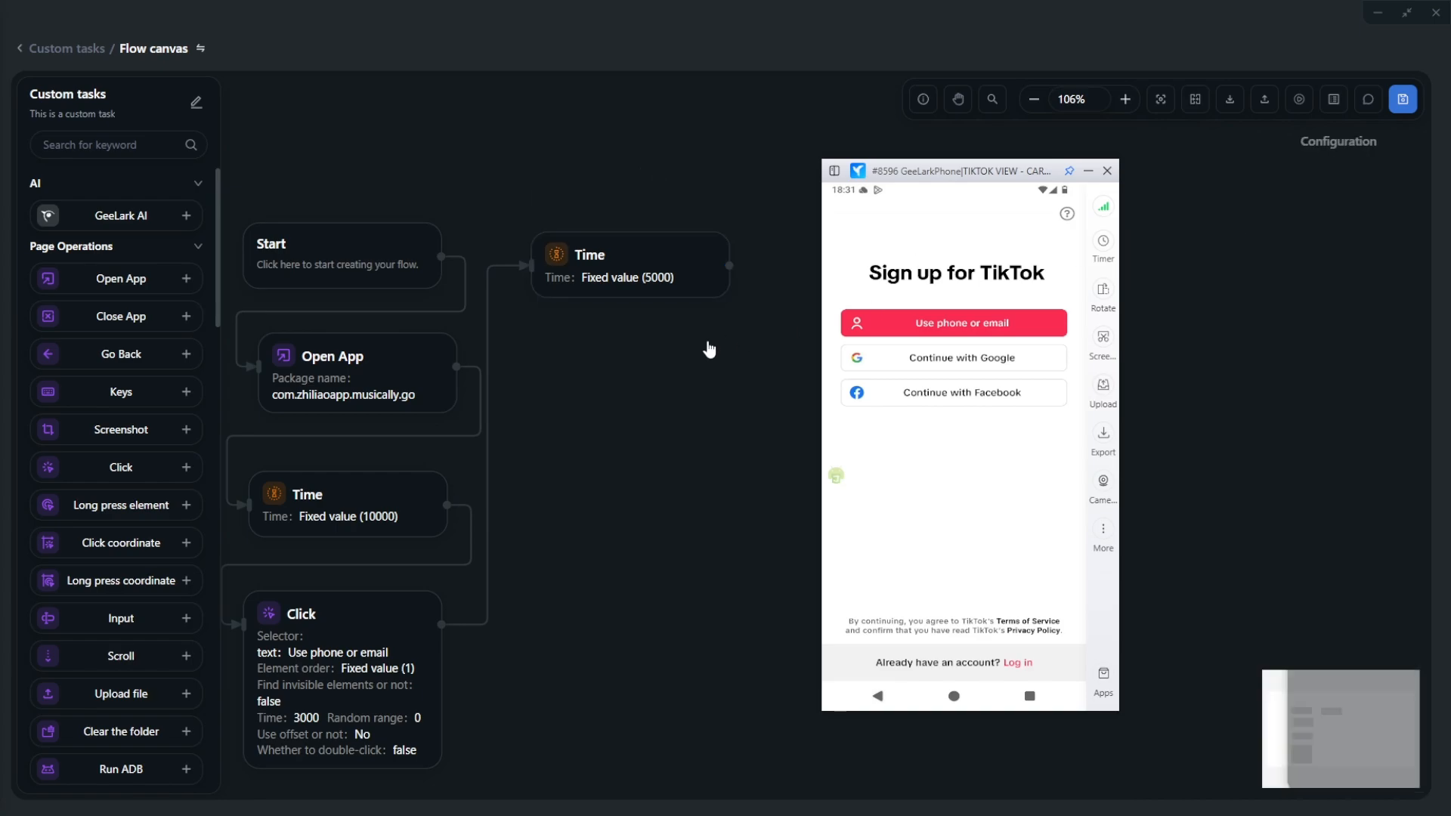
left_click(906, 327)
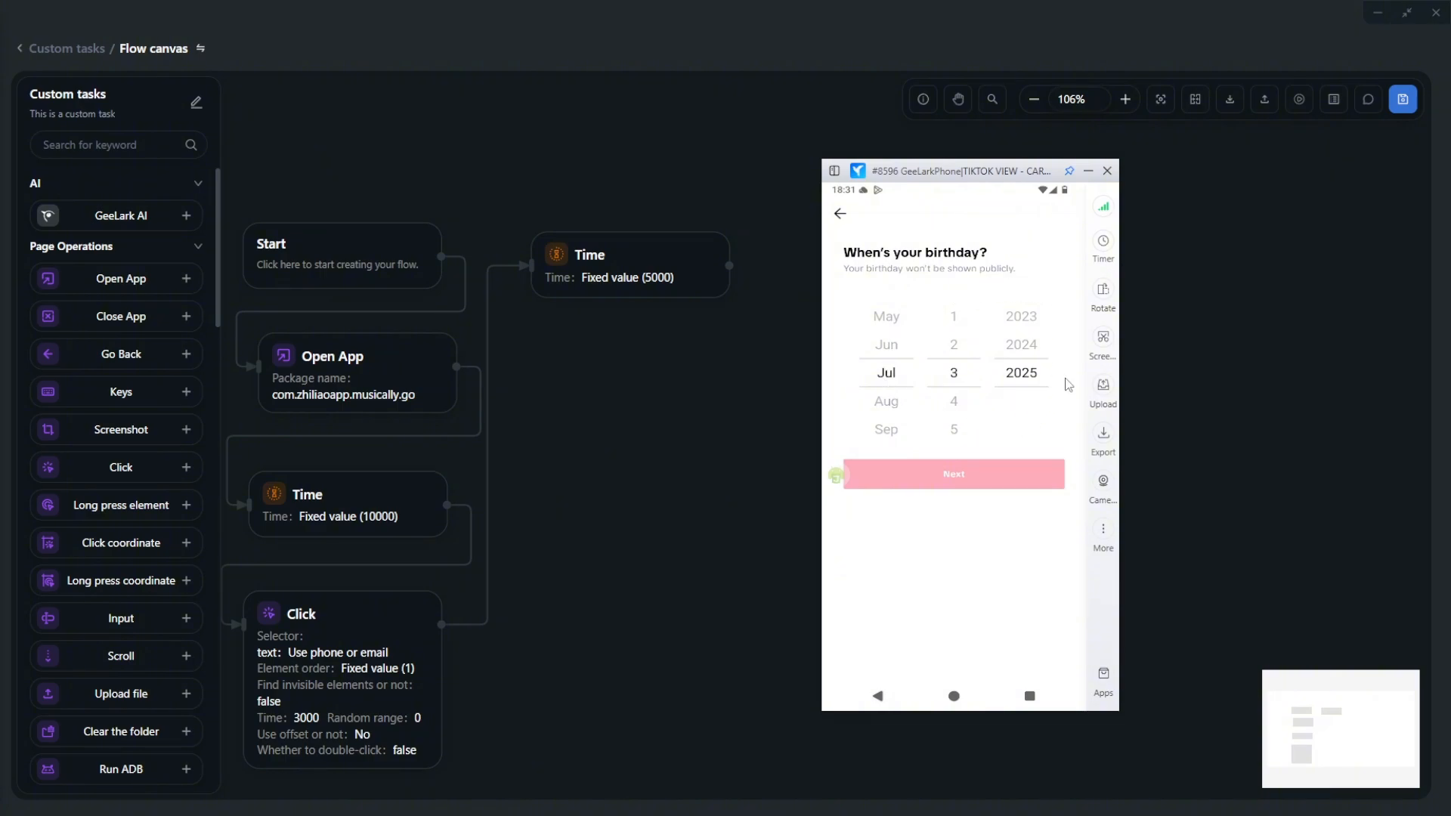
- Unlock developer options by tapping Build number repeatedly in the phone's About phone settings
type("sc")
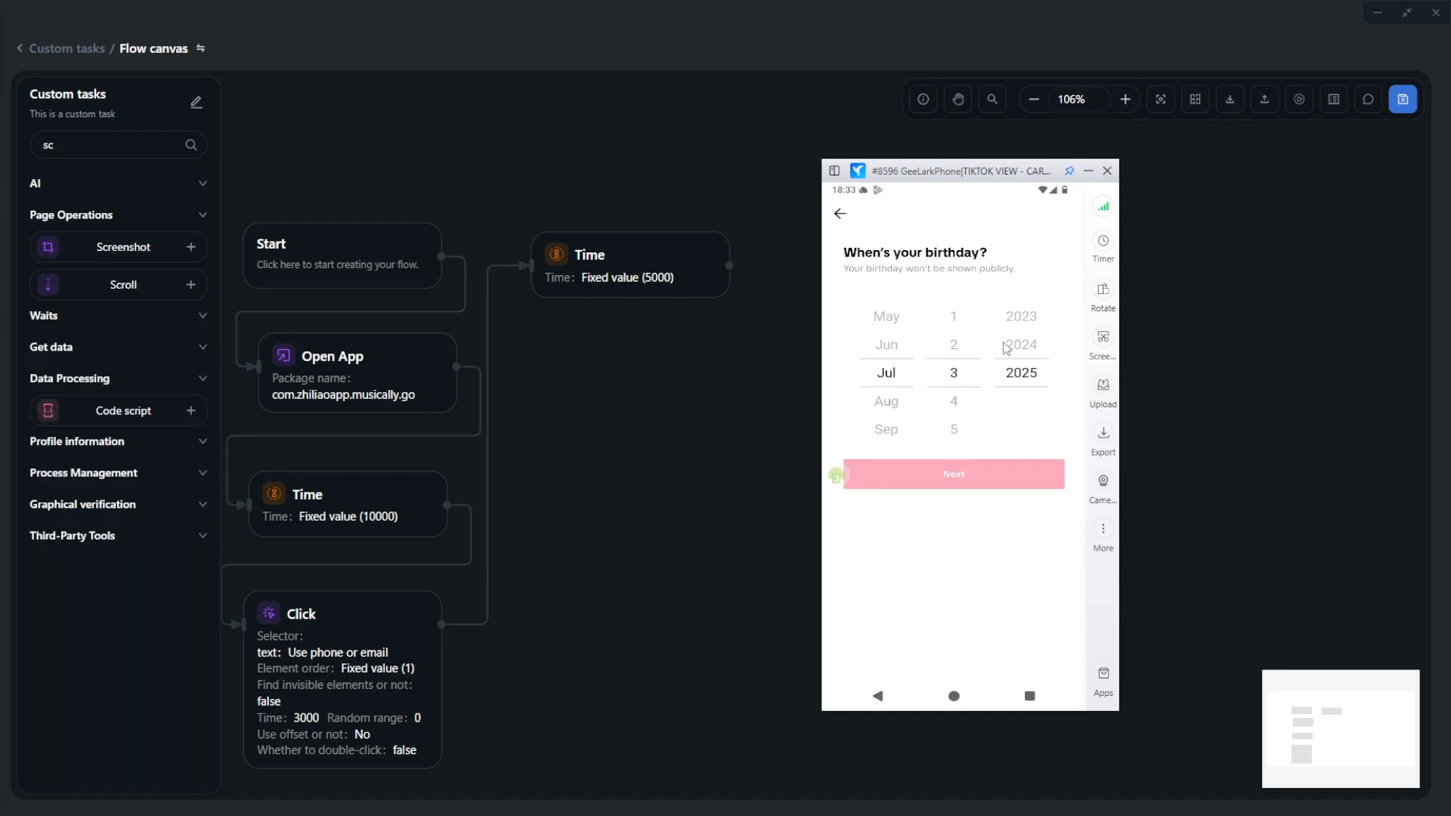
left_click(953, 696)
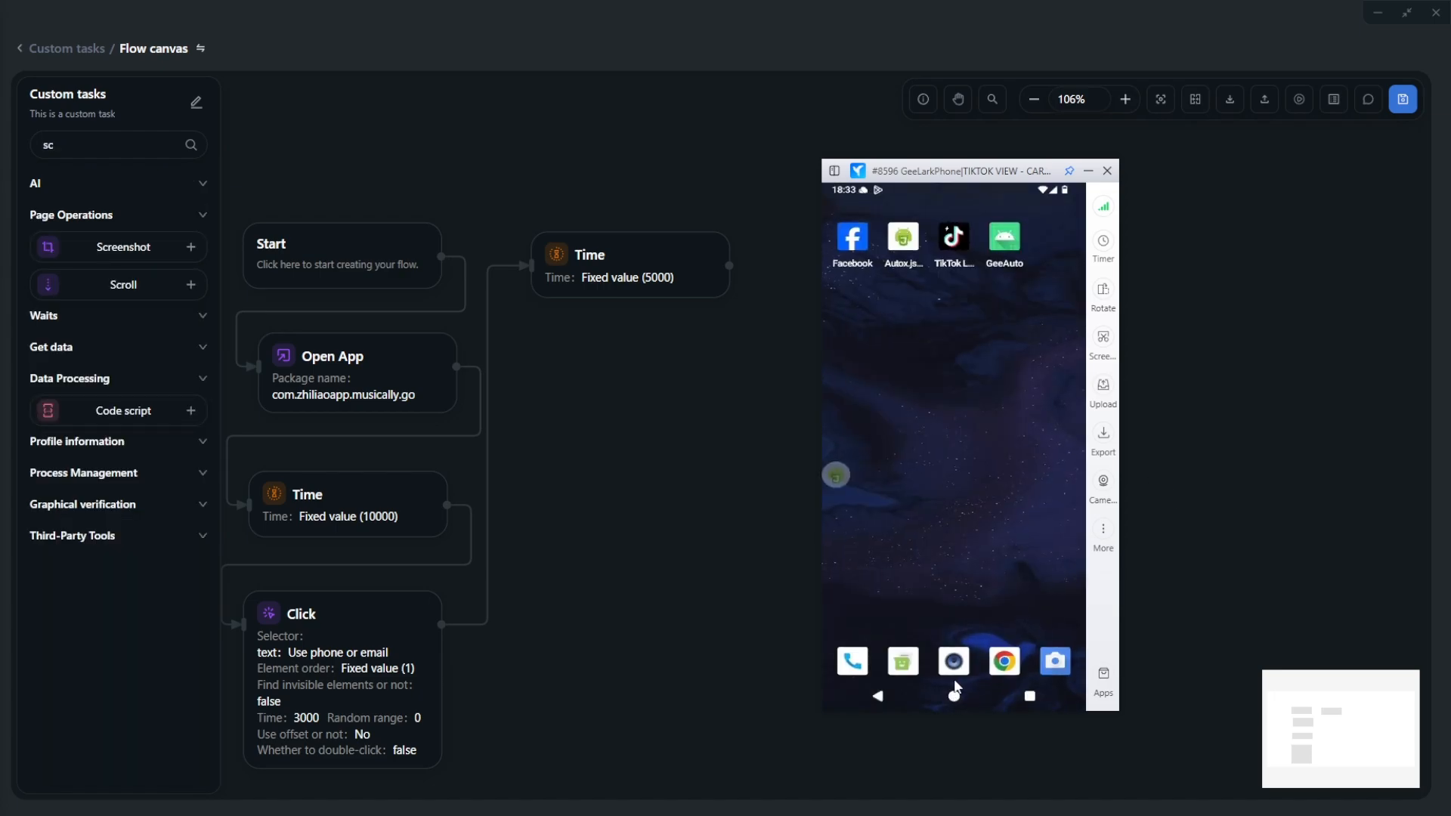
left_click_drag(957, 687, 964, 384)
left_click(910, 505)
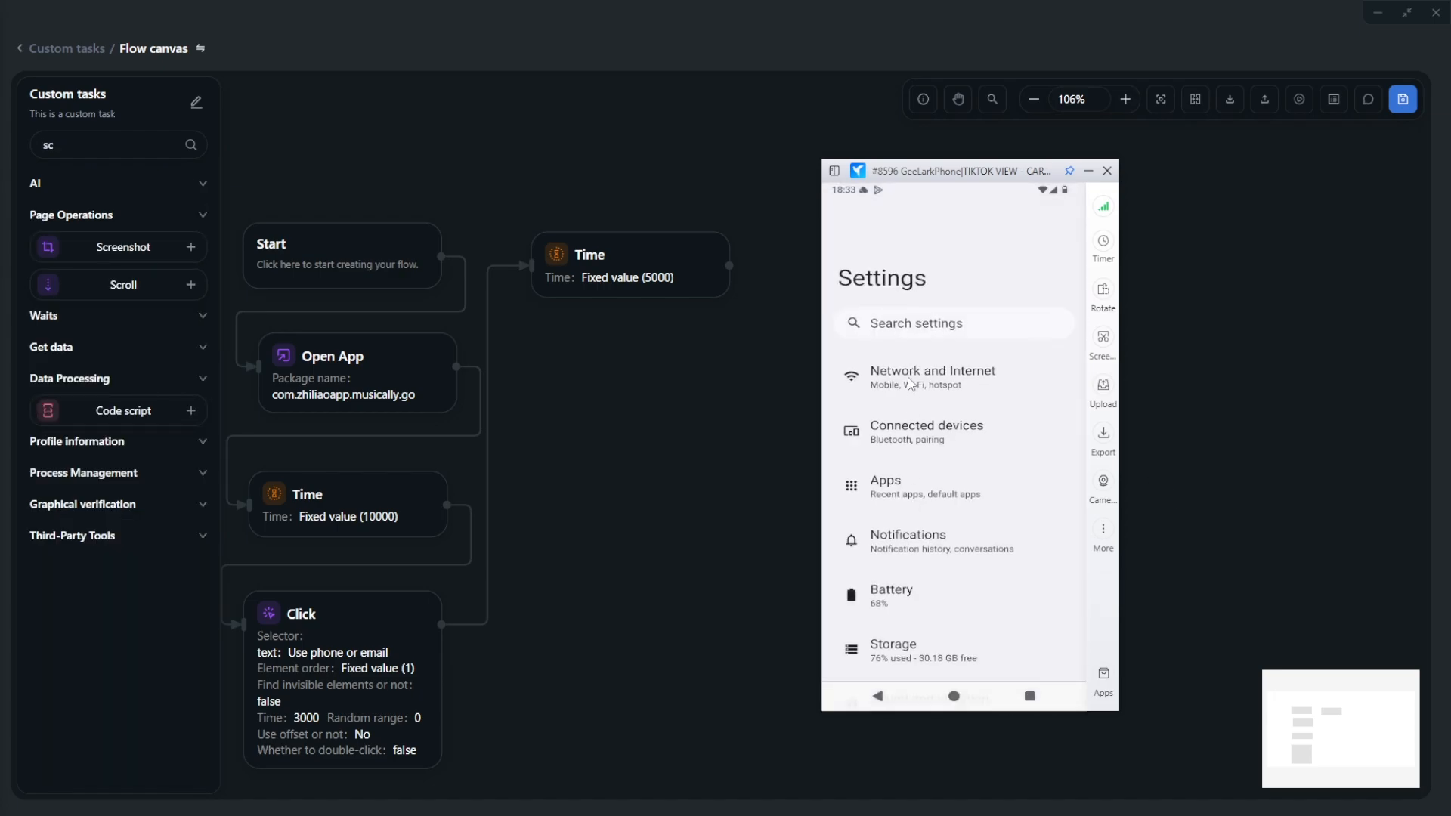
scroll(934, 389, "down", 8)
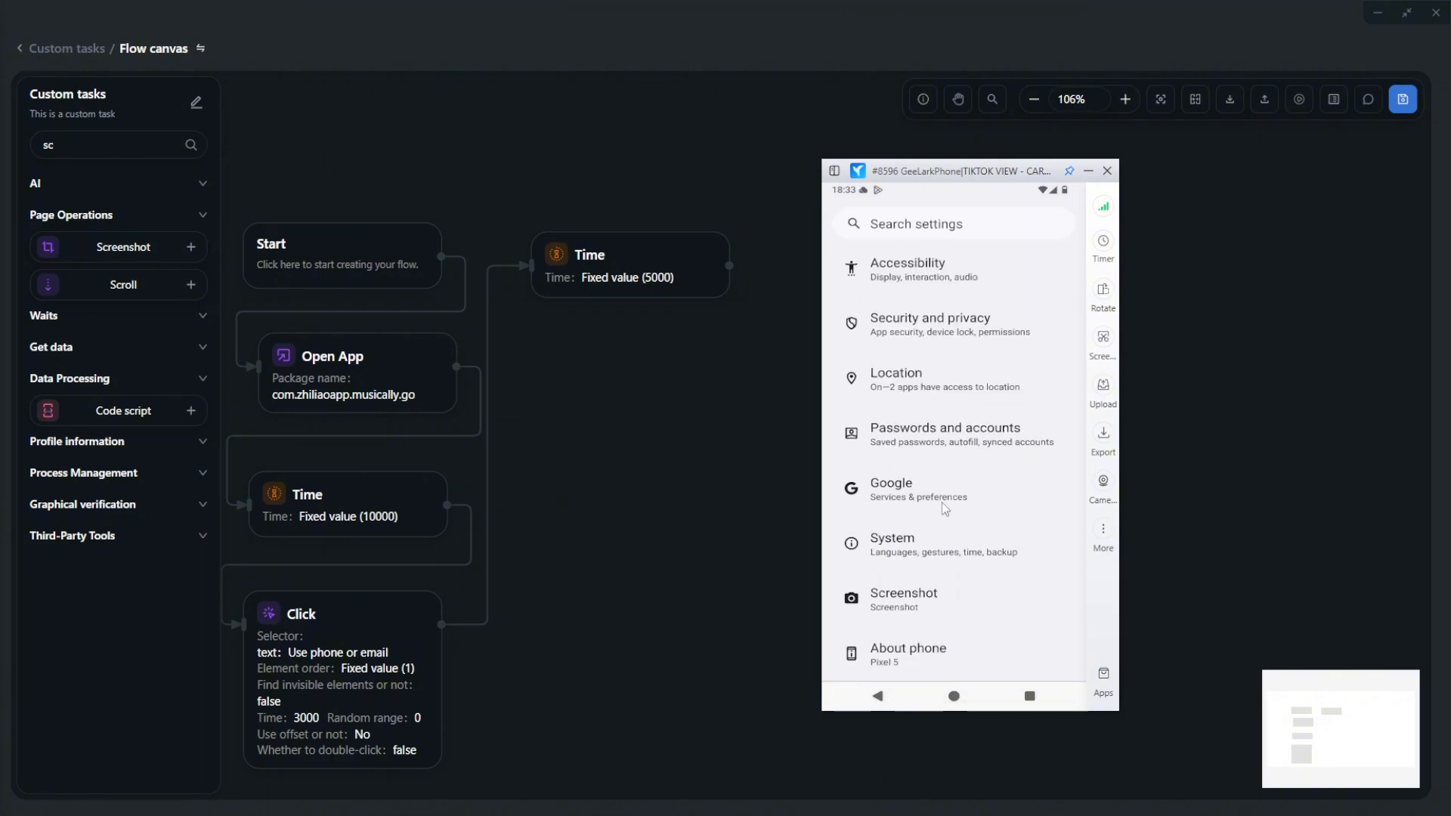
left_click(905, 654)
scroll(911, 612, "down", 6)
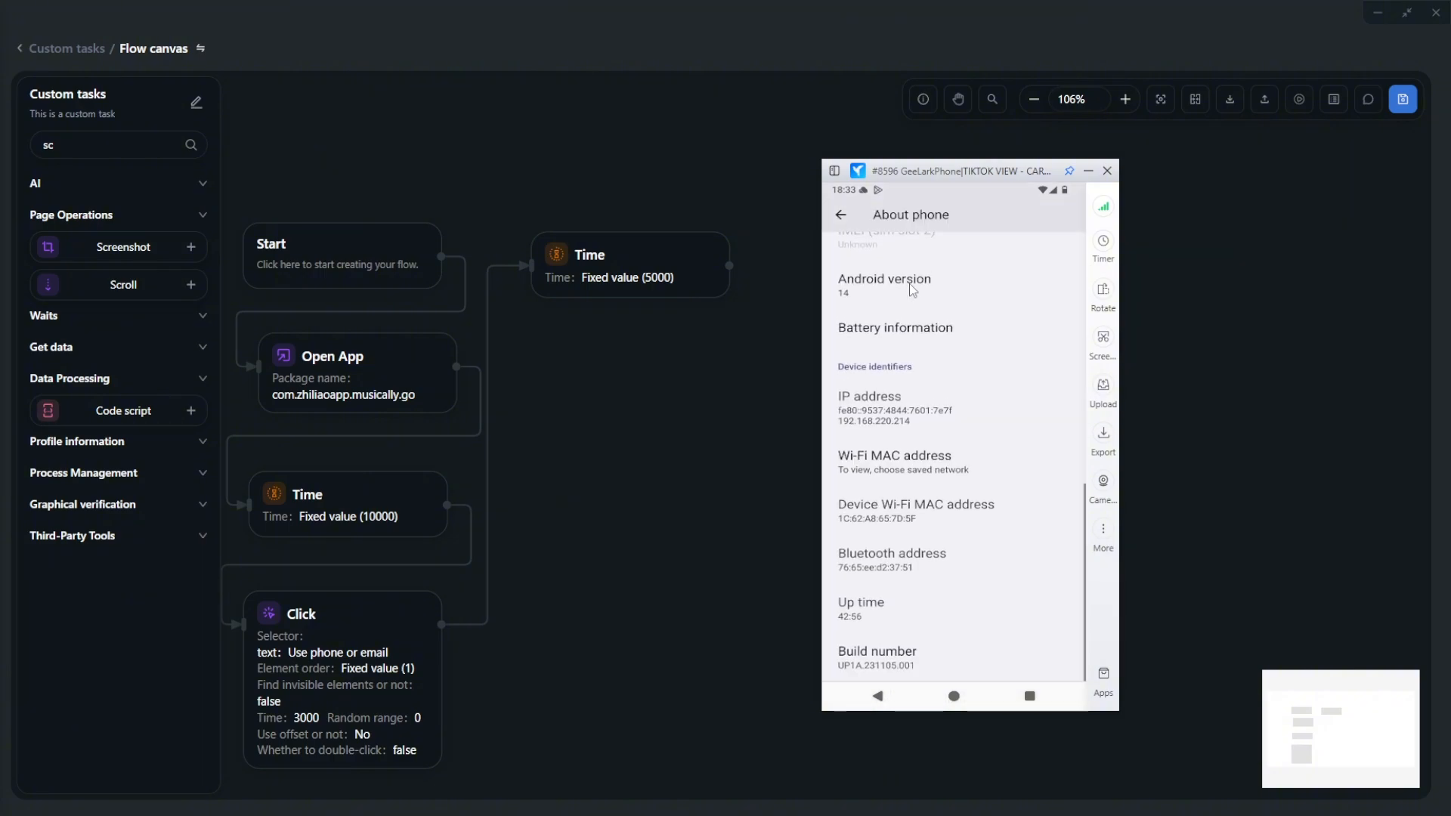
left_click(898, 665)
left_click(898, 665)
left_click(897, 665)
left_click(898, 665)
left_click(897, 665)
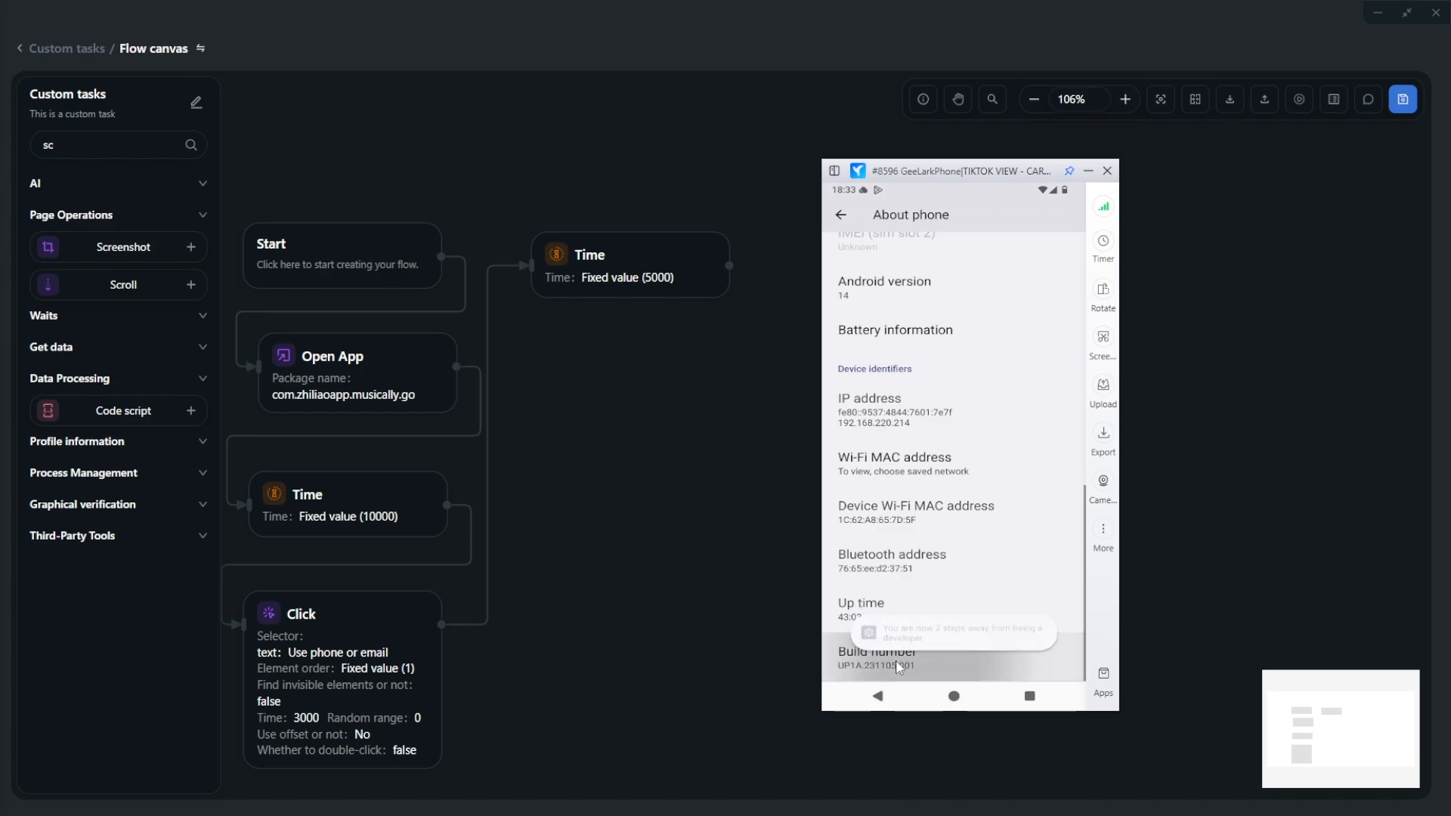
left_click(898, 665)
left_click(898, 665)
- Search settings for pointer, enable Pointer location, and reopen TikTok from recent apps
left_click(842, 216)
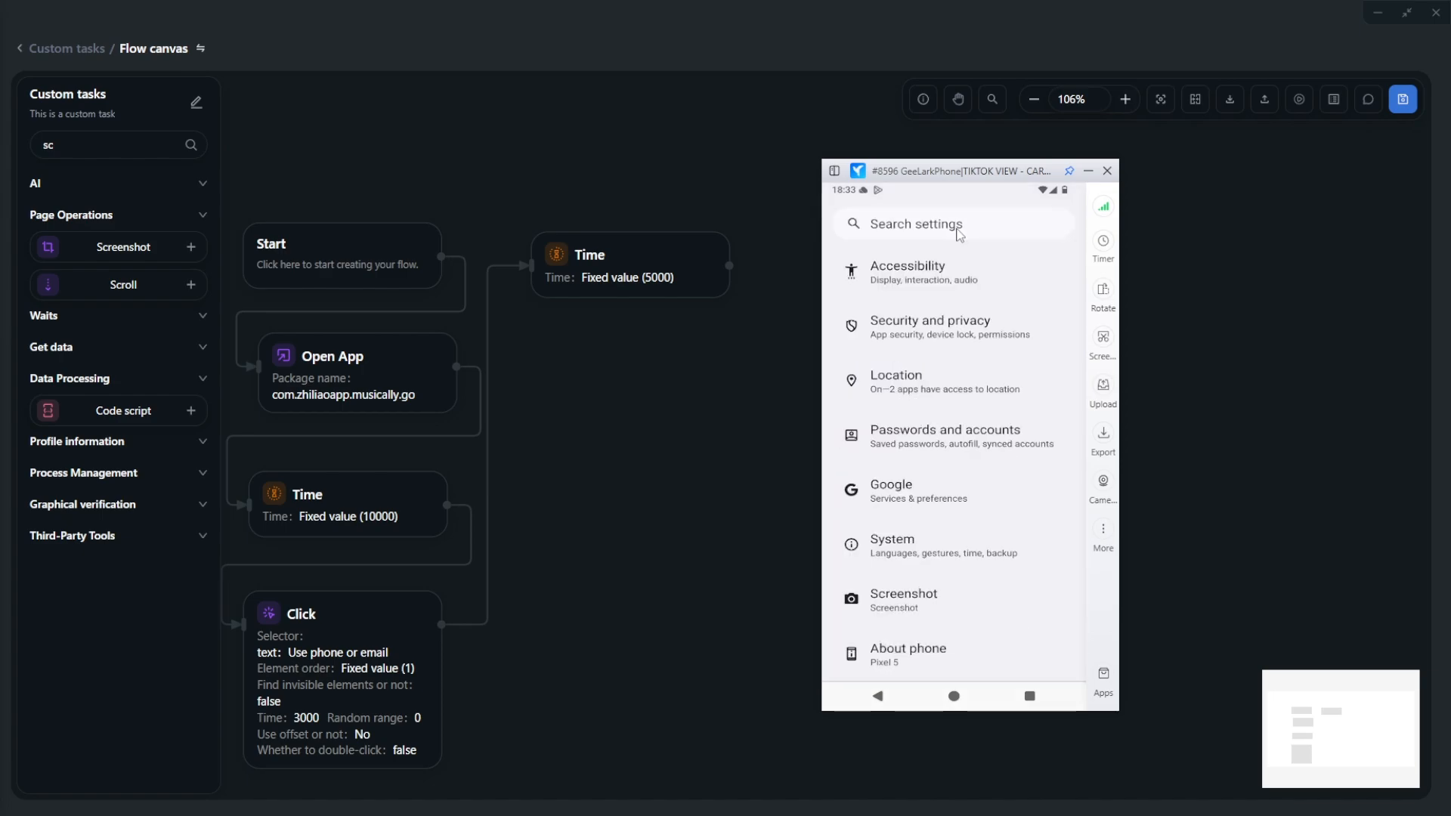
left_click(959, 234)
left_click(884, 260)
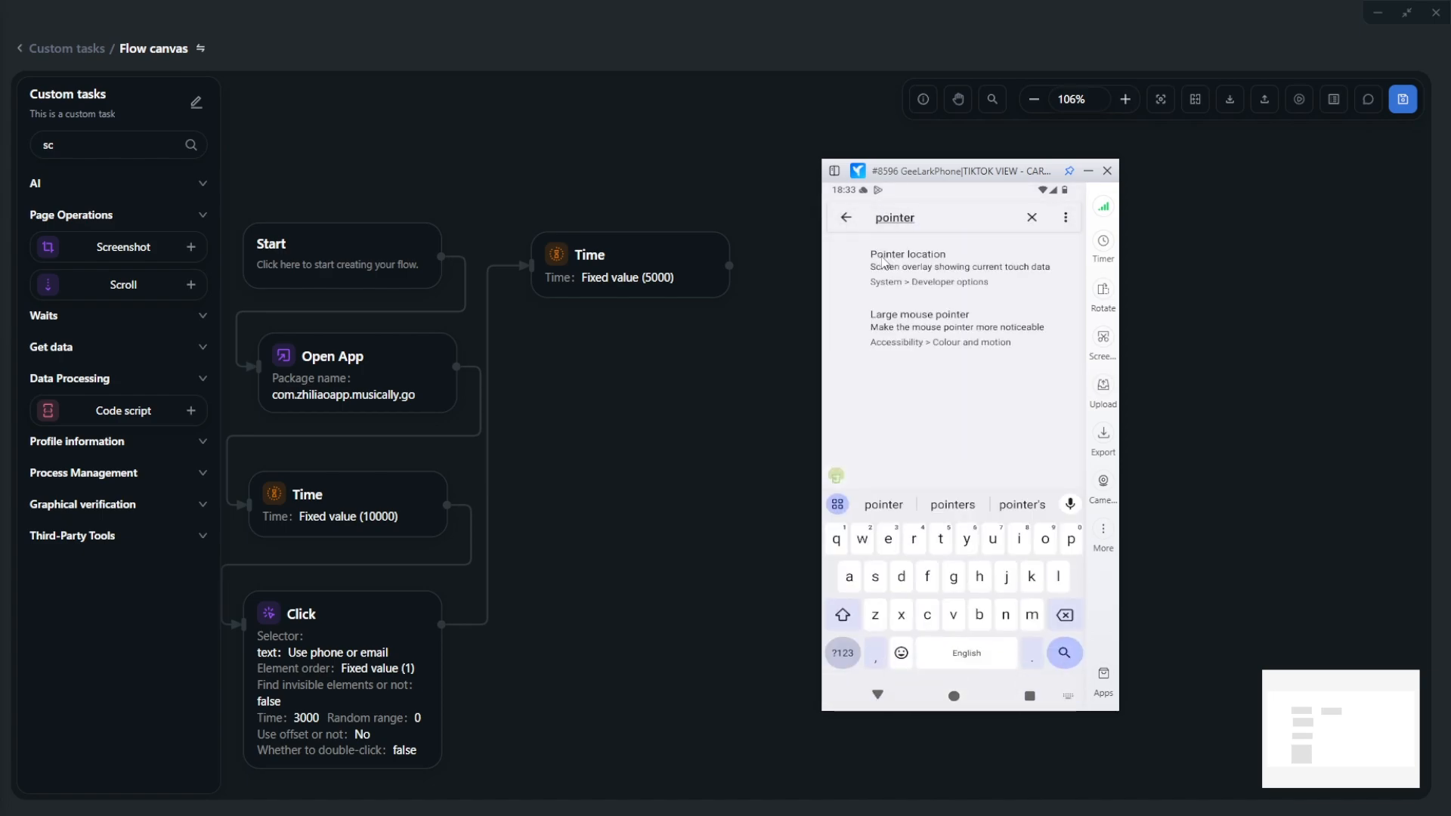
left_click(884, 259)
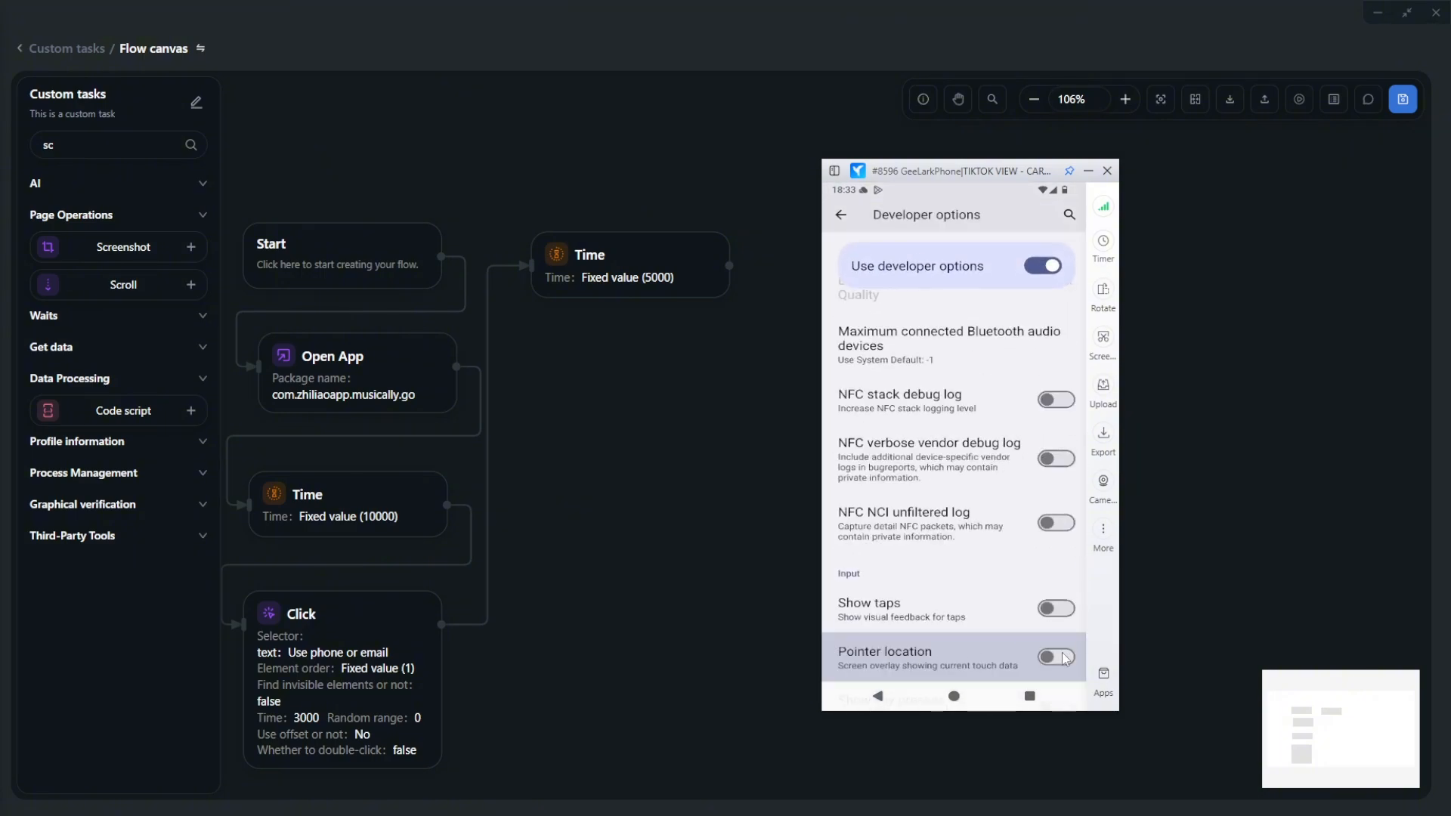
left_click(1064, 658)
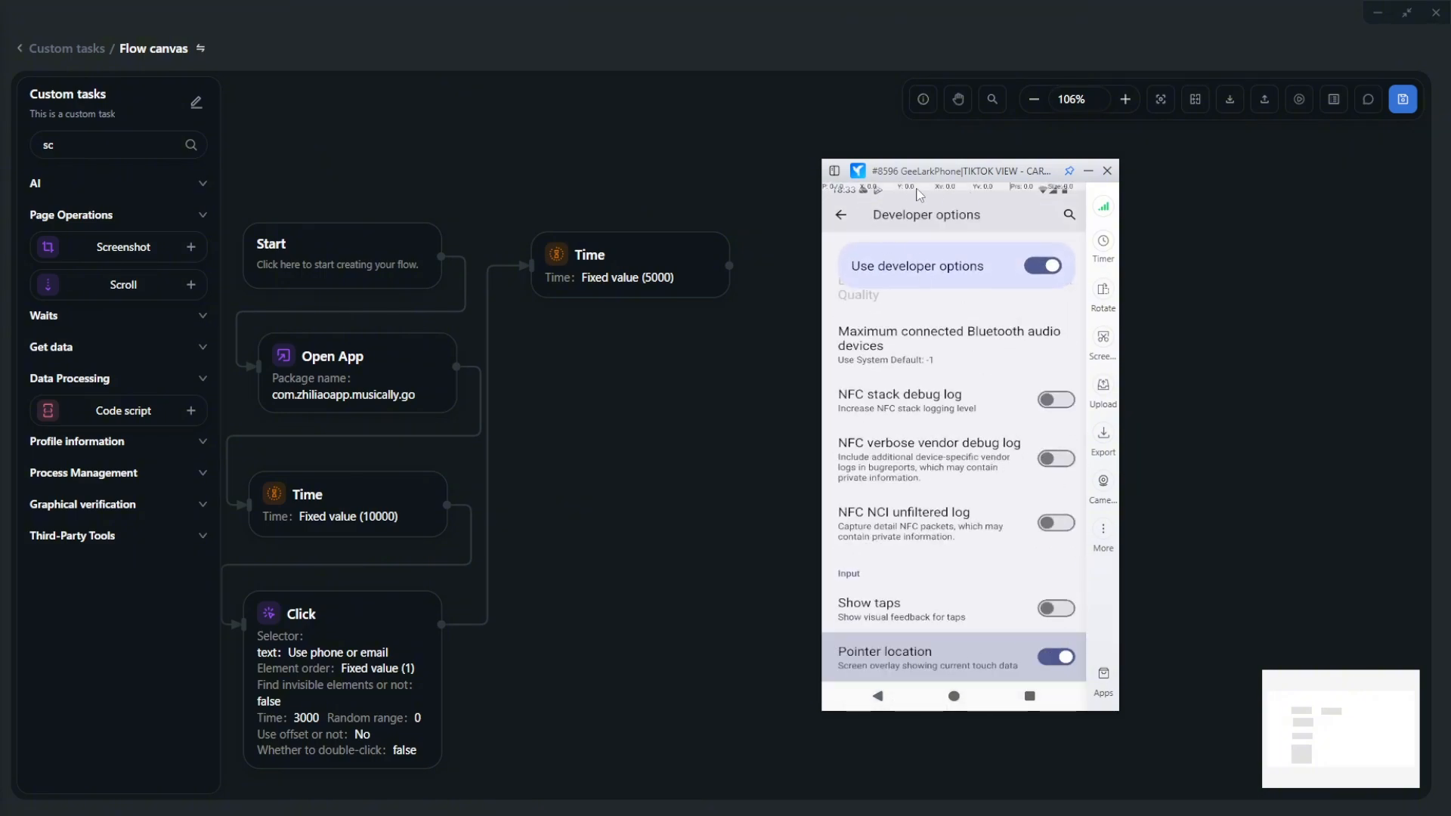
left_click(1029, 695)
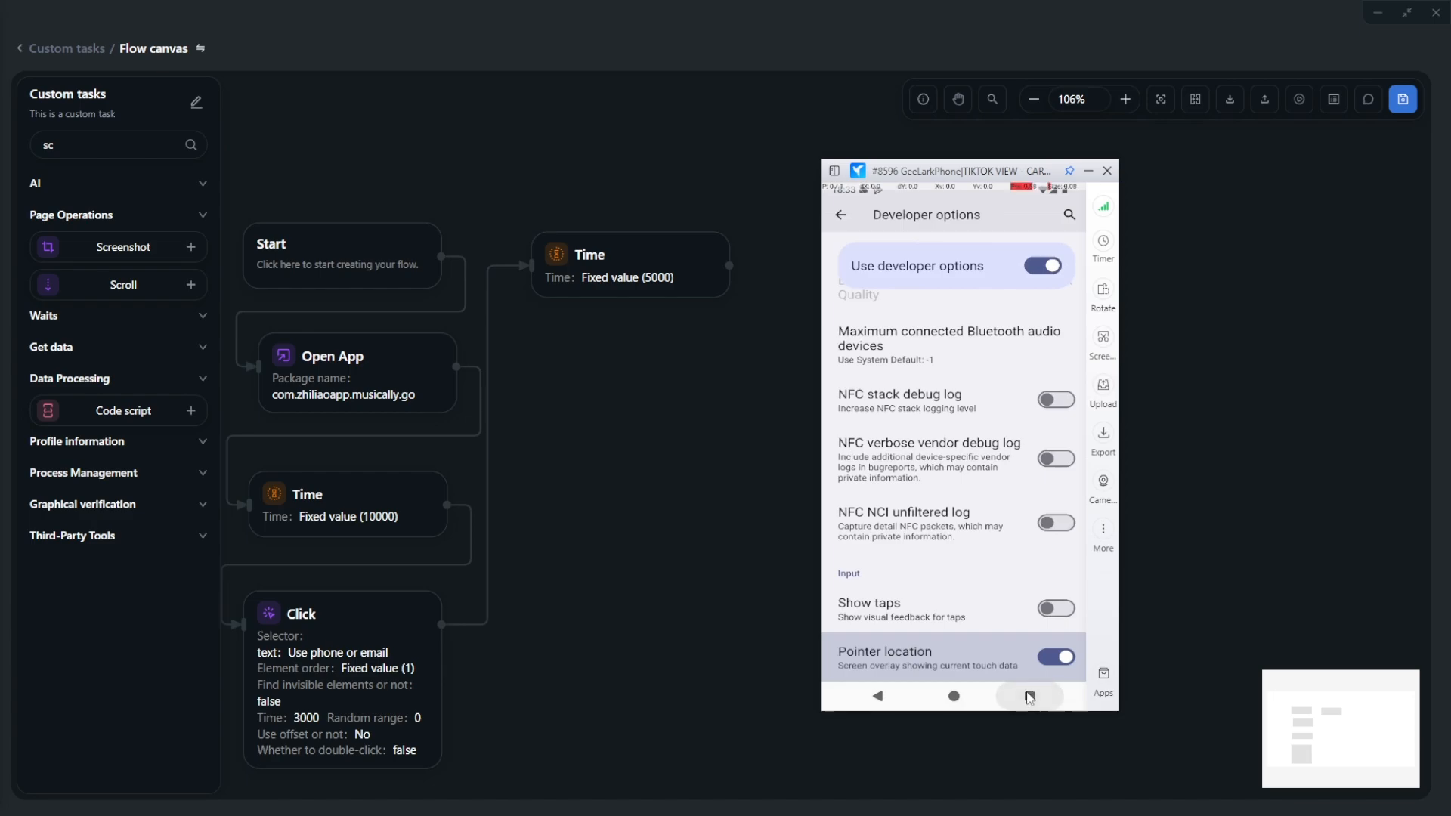
left_click(851, 398)
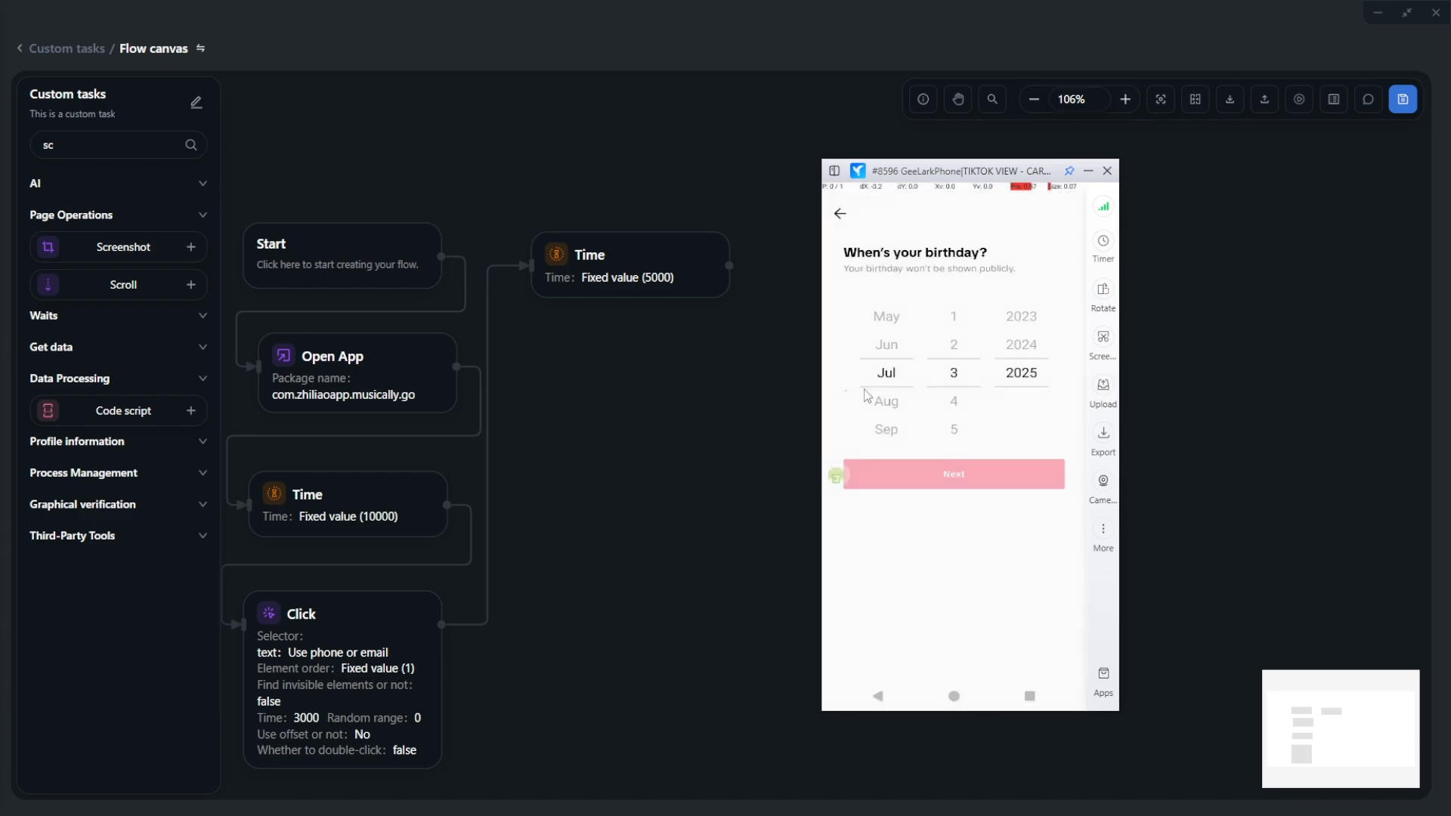
- Add a month-wheel Scroll step at position 266,832 with distance 500–3000
left_click_drag(68, 657, 551, 454)
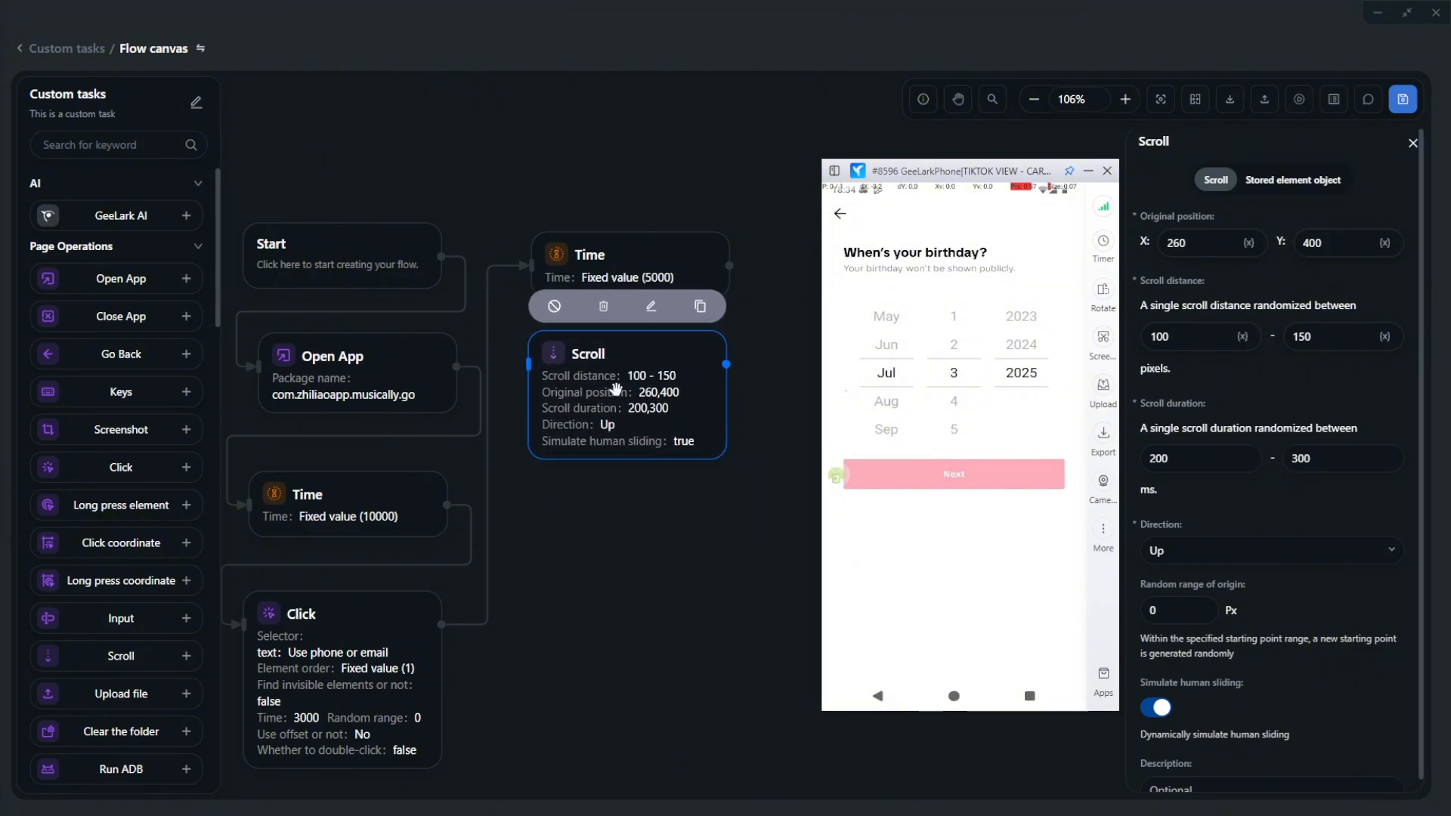
left_click(886, 373)
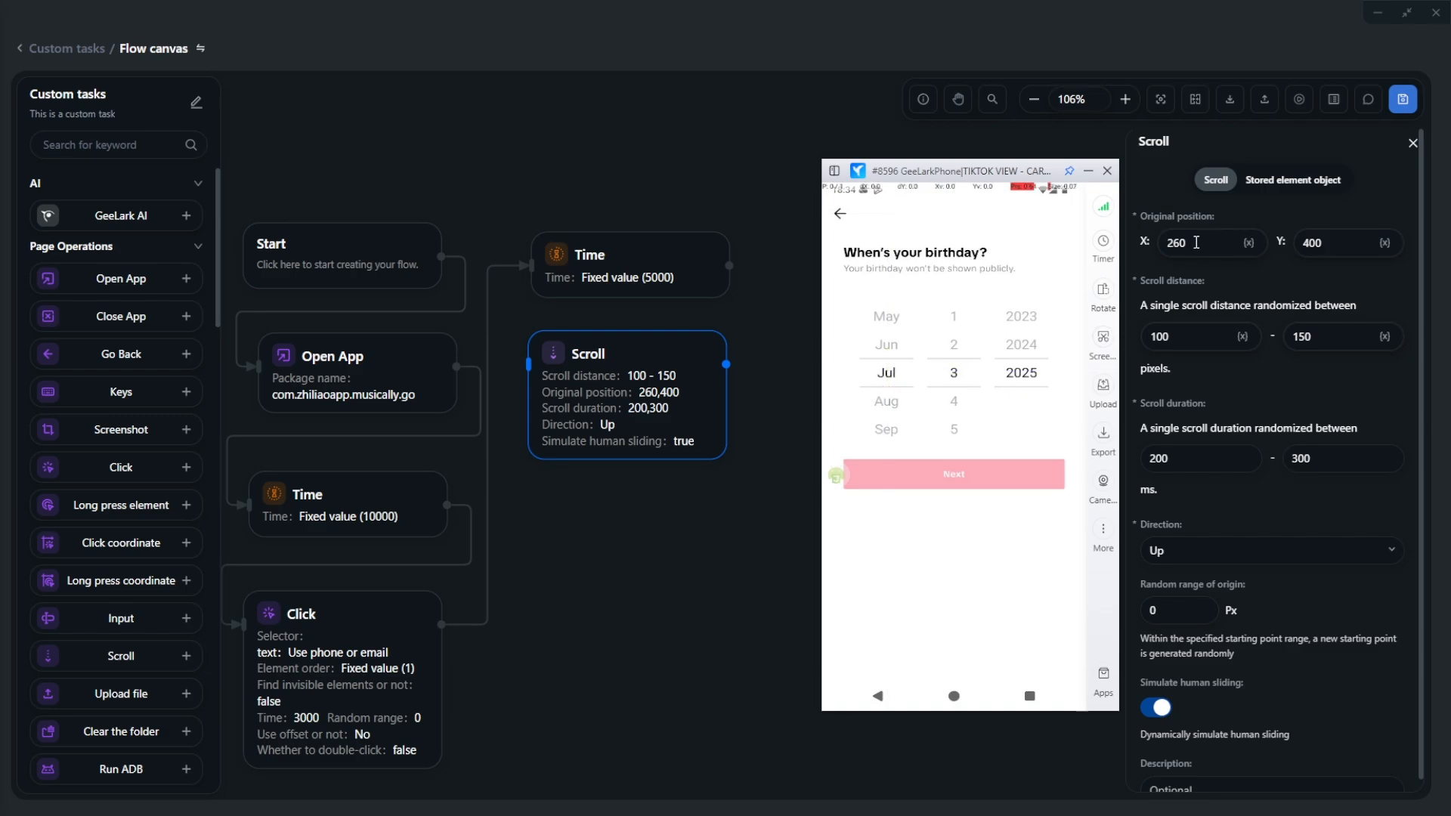
left_click_drag(1198, 241, 1149, 244)
type("266")
key("Tab")
type("832")
left_click_drag(1201, 335, 1148, 337)
type("500")
key("Tab")
type("3")
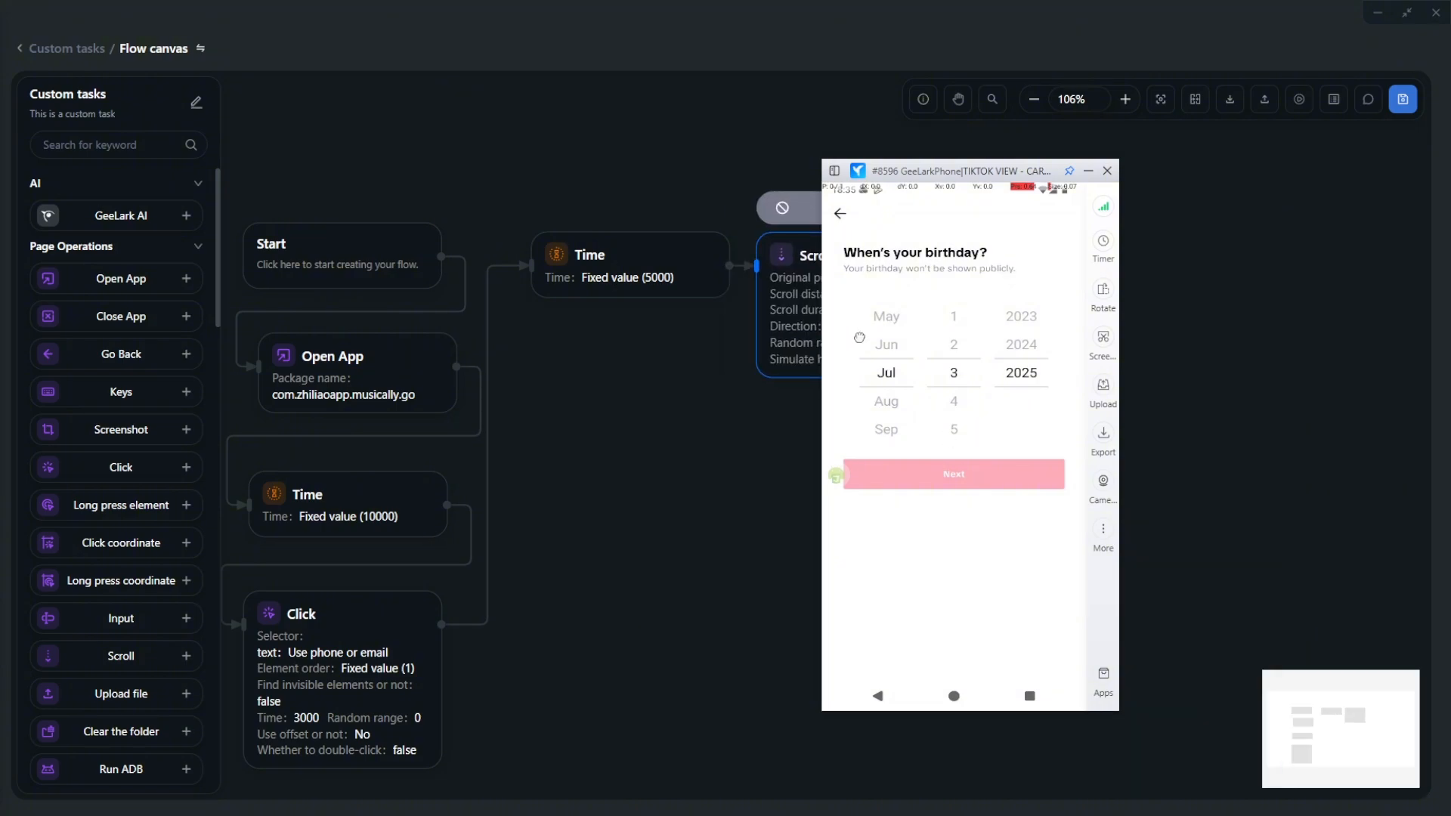
- Add and link day and year Scroll steps at 540,840 and 822,842, year scrolling Down
type("540")
left_click_drag(1322, 242, 1311, 243)
type("40")
left_click_drag(716, 520, 518, 682)
left_click_drag(643, 713, 640, 705)
left_click(1024, 373)
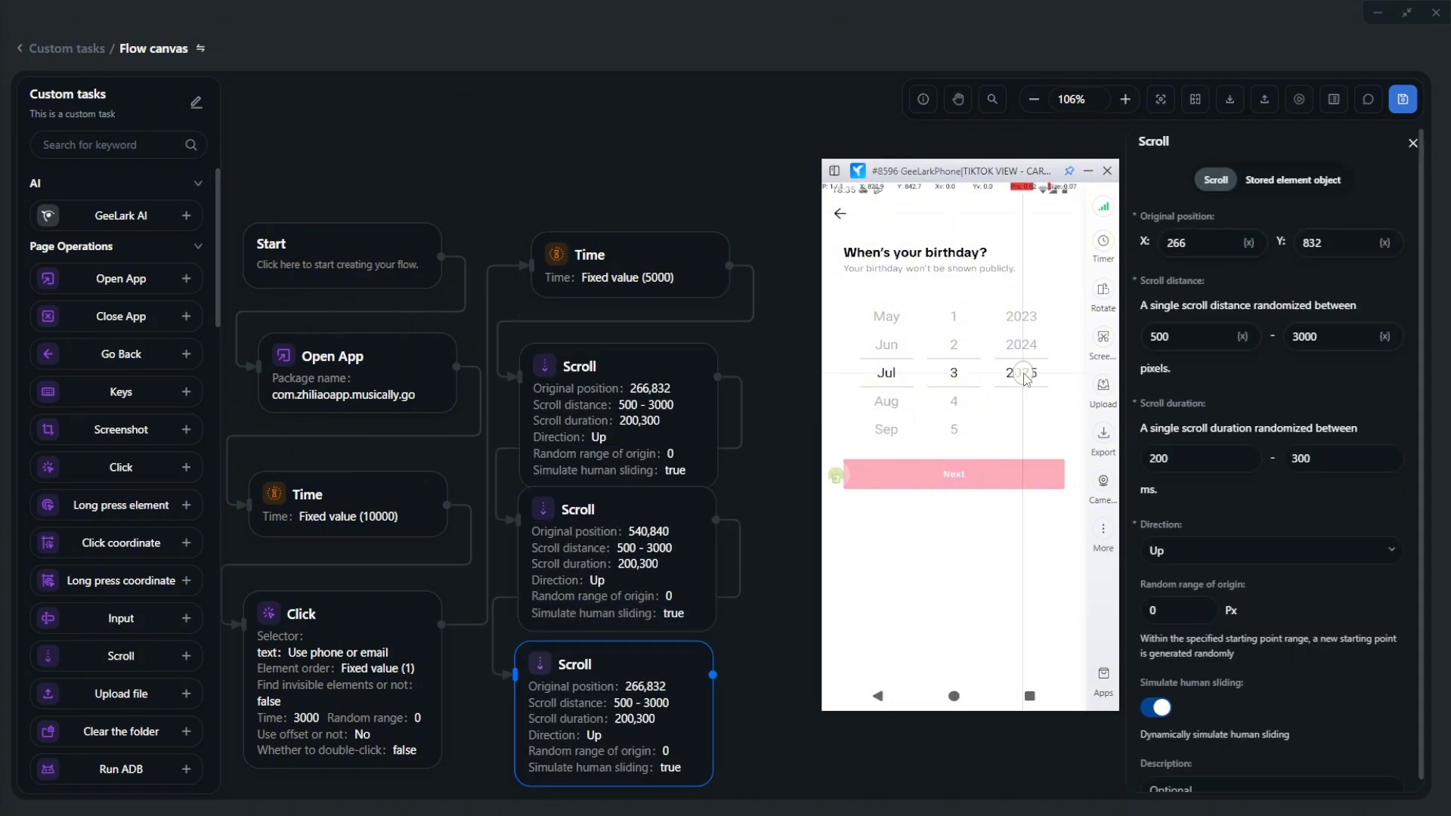
type("822")
type("42")
left_click(1257, 554)
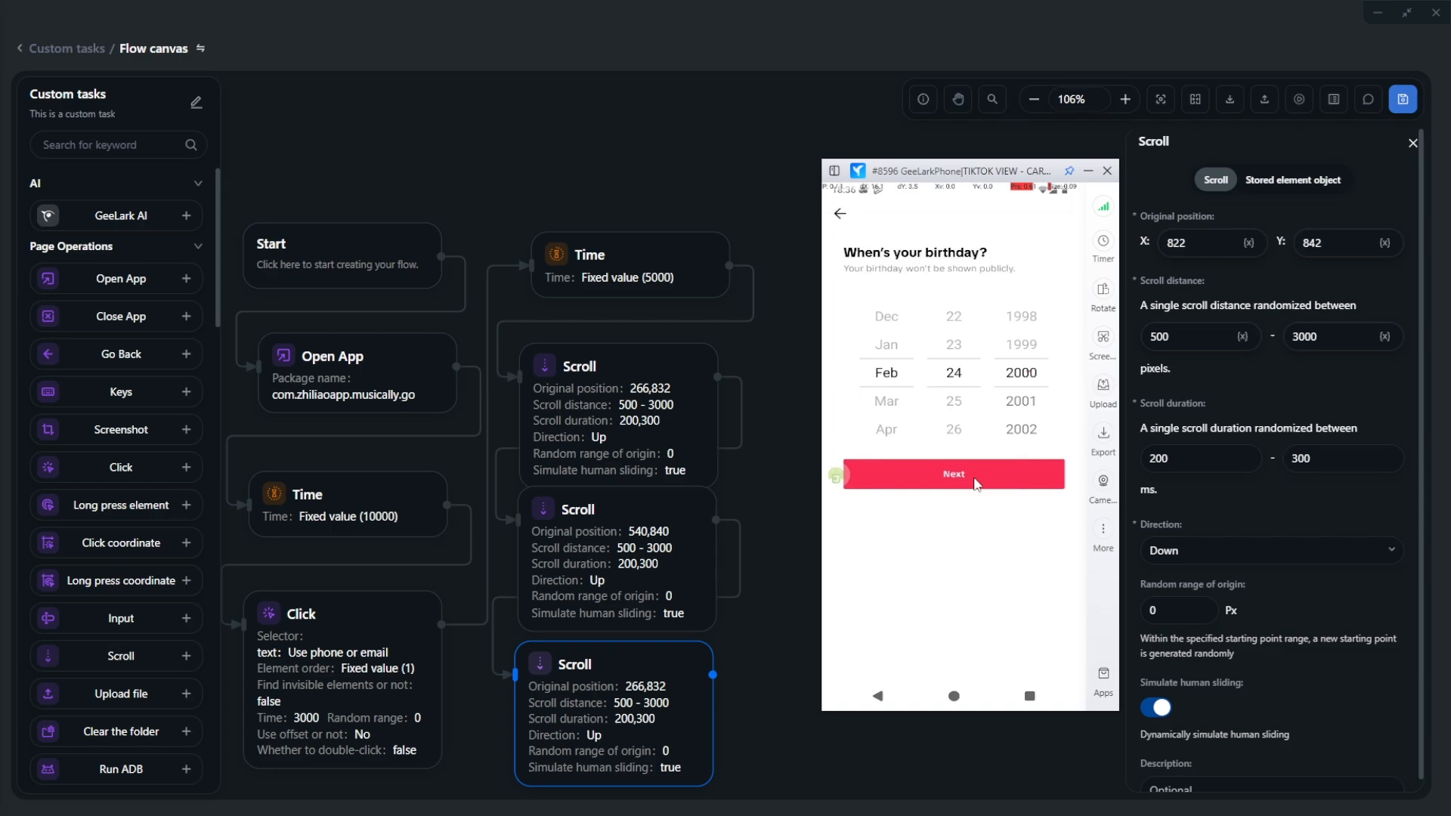
- Run layout range analysis on the Next button and scroll its control information to fullId
left_click(837, 474)
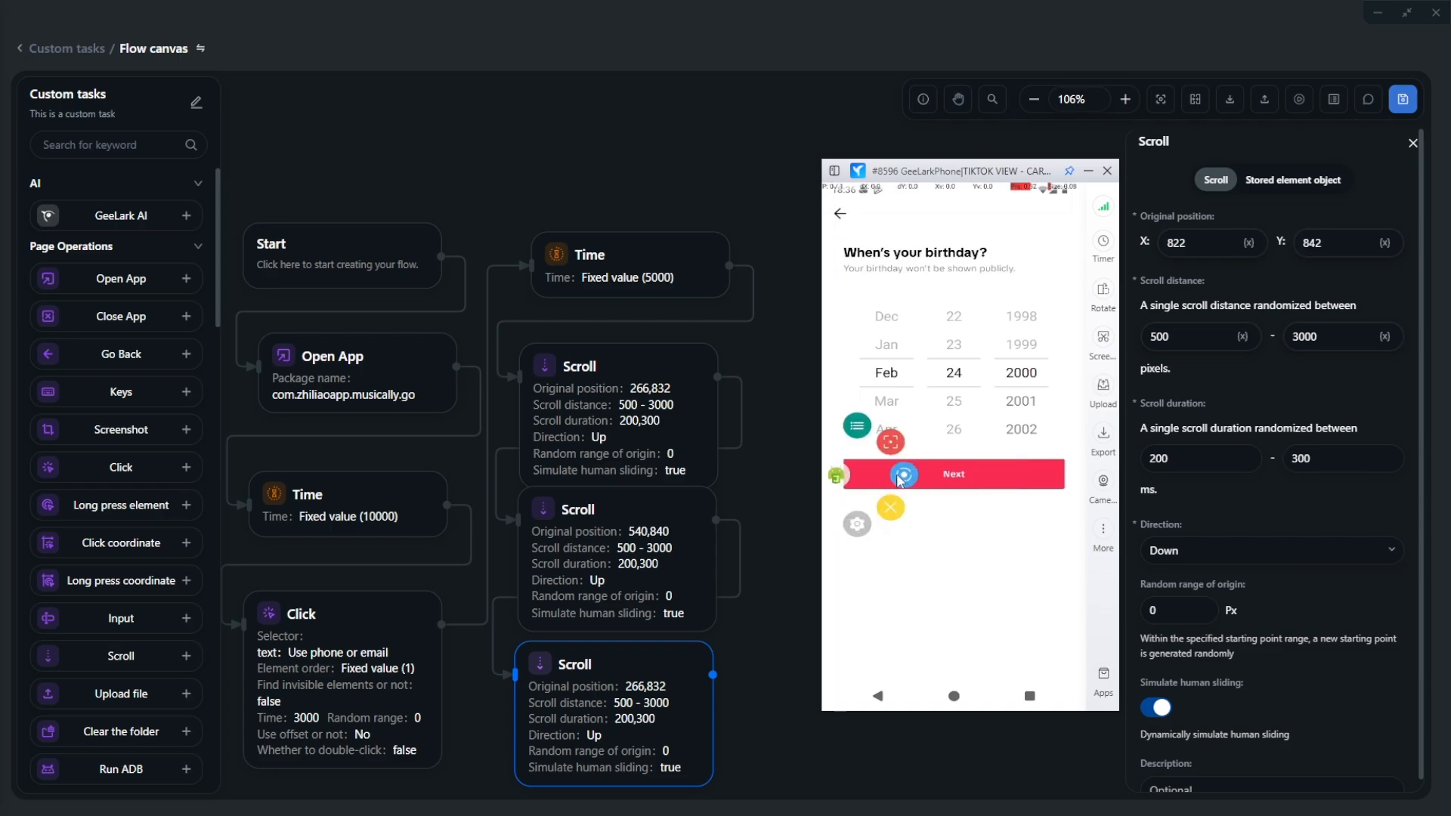
left_click(905, 476)
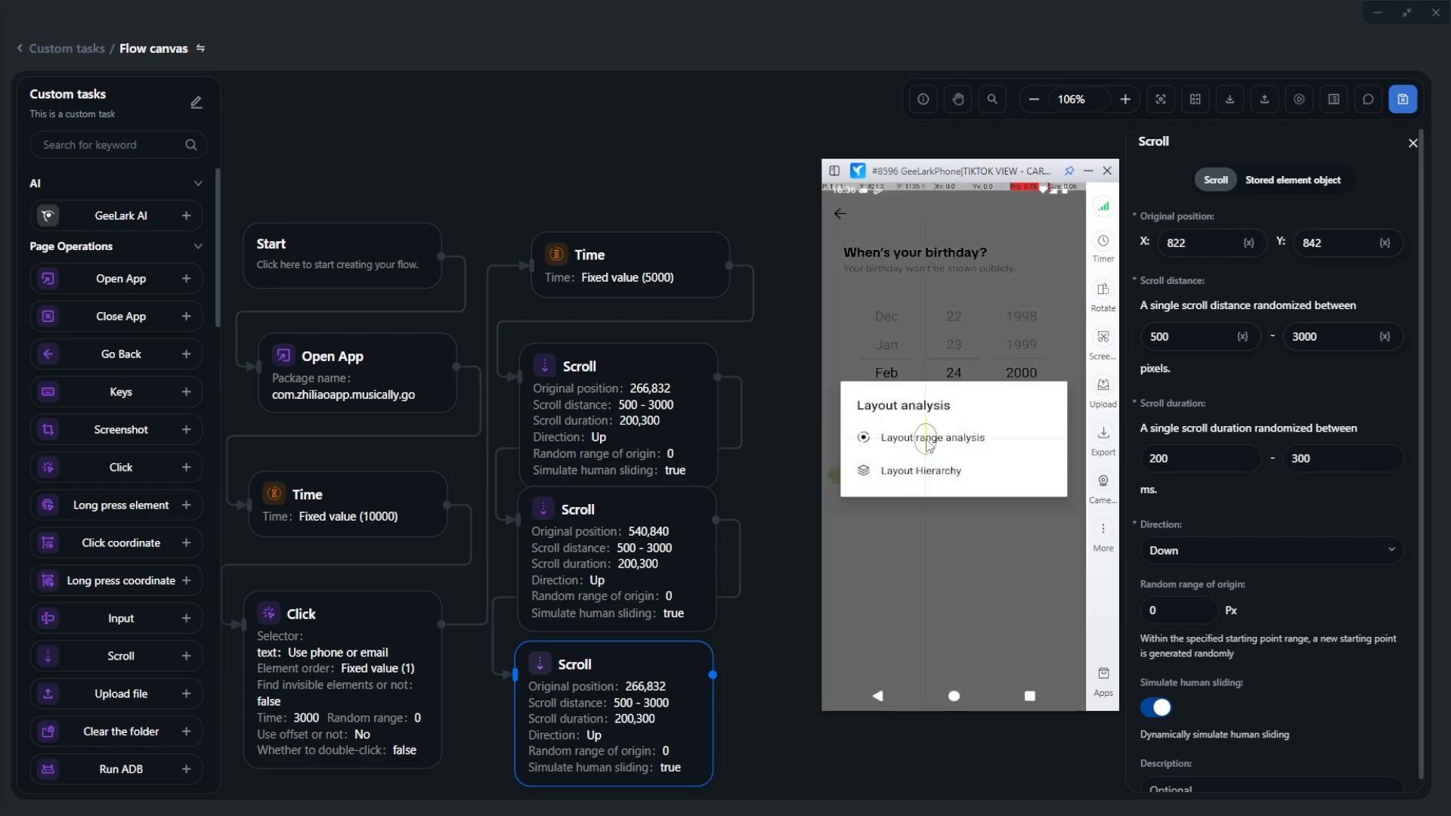
left_click(928, 443)
left_click(950, 471)
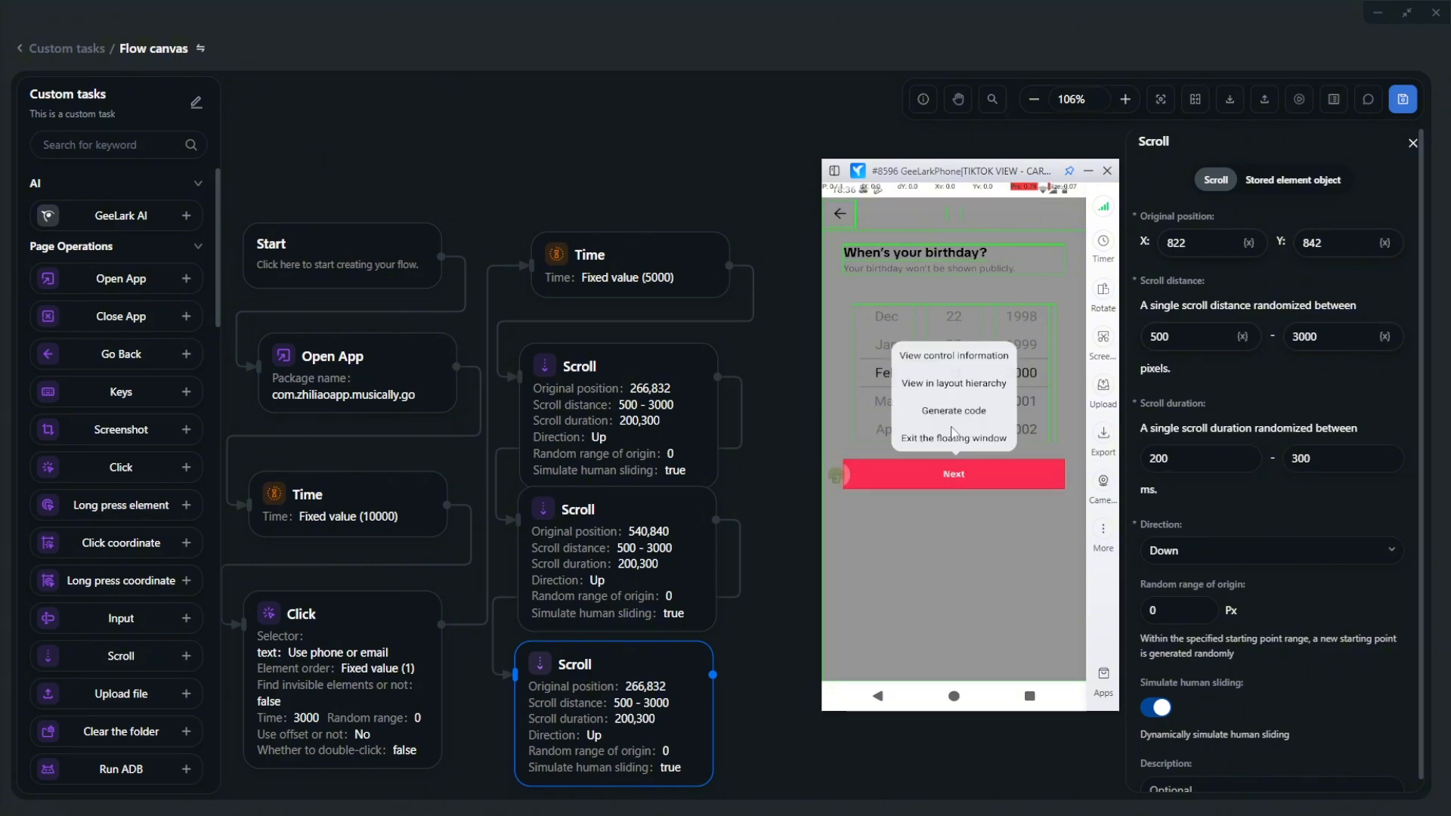
left_click(954, 358)
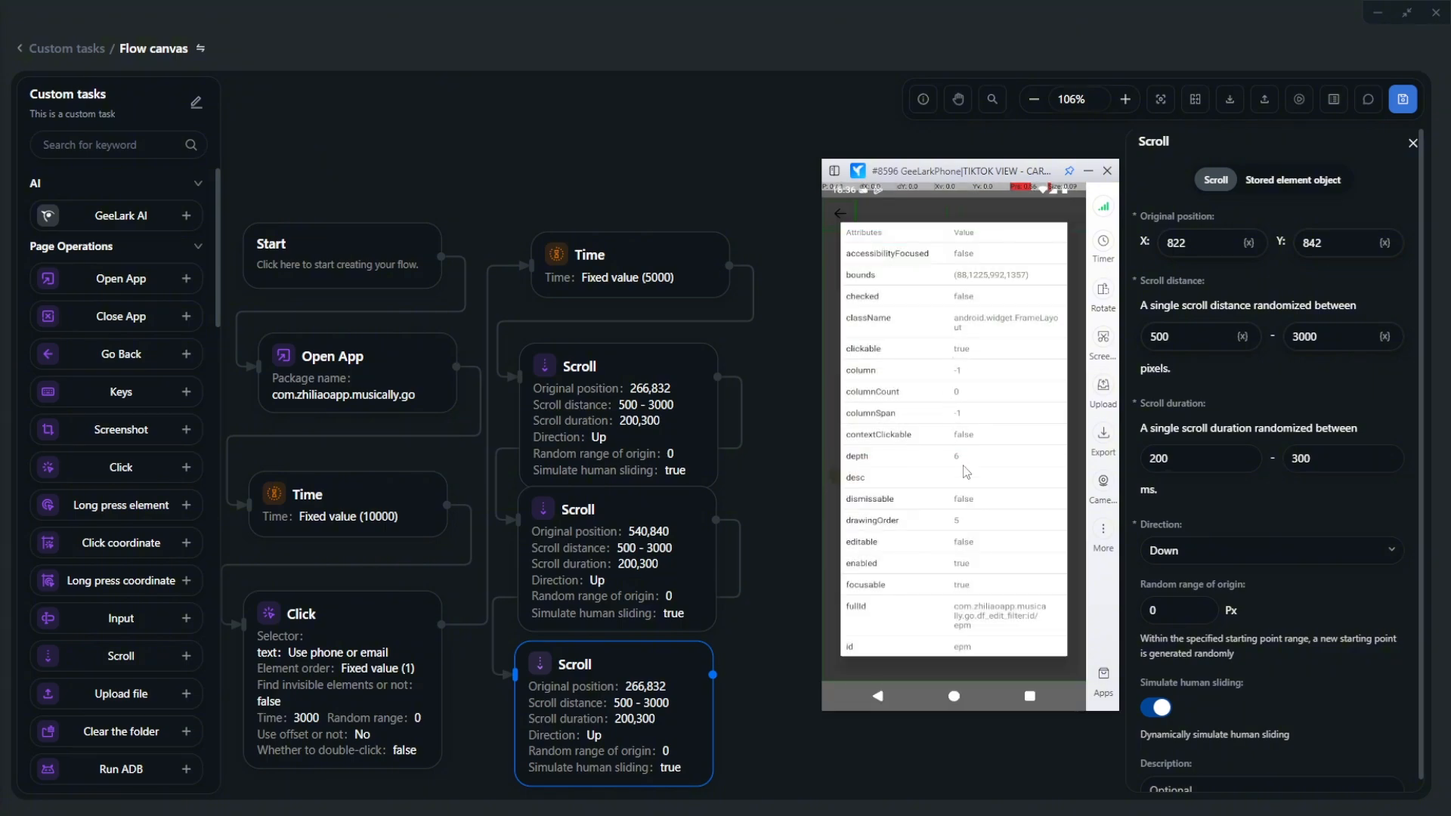
left_click_drag(965, 472, 961, 321)
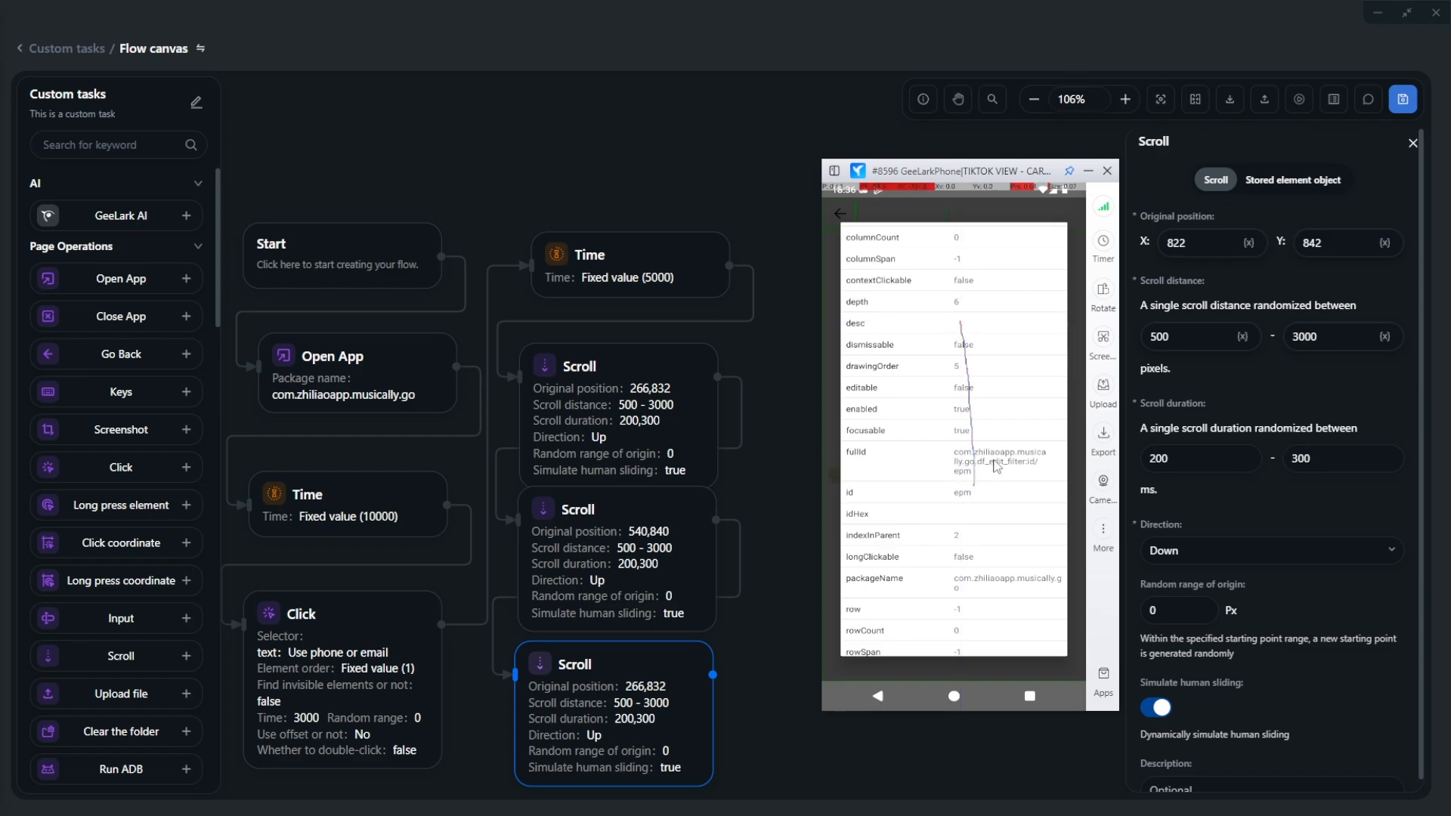
- Add a Click step after the last Scroll whose selector is the Next button's fullId
left_click_drag(121, 467, 574, 524)
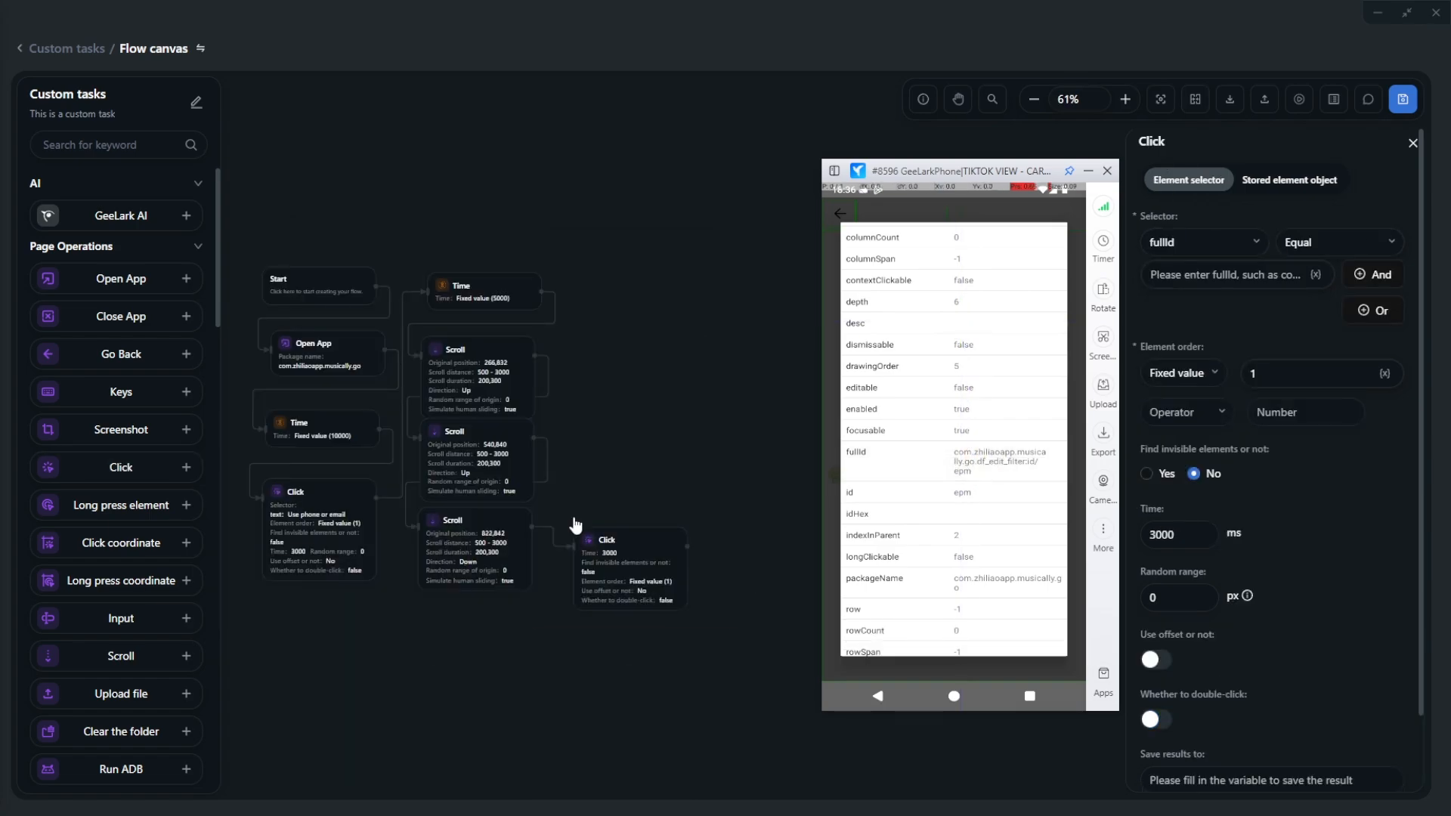
left_click(982, 461)
left_click(1210, 274)
key("ctrl+v")
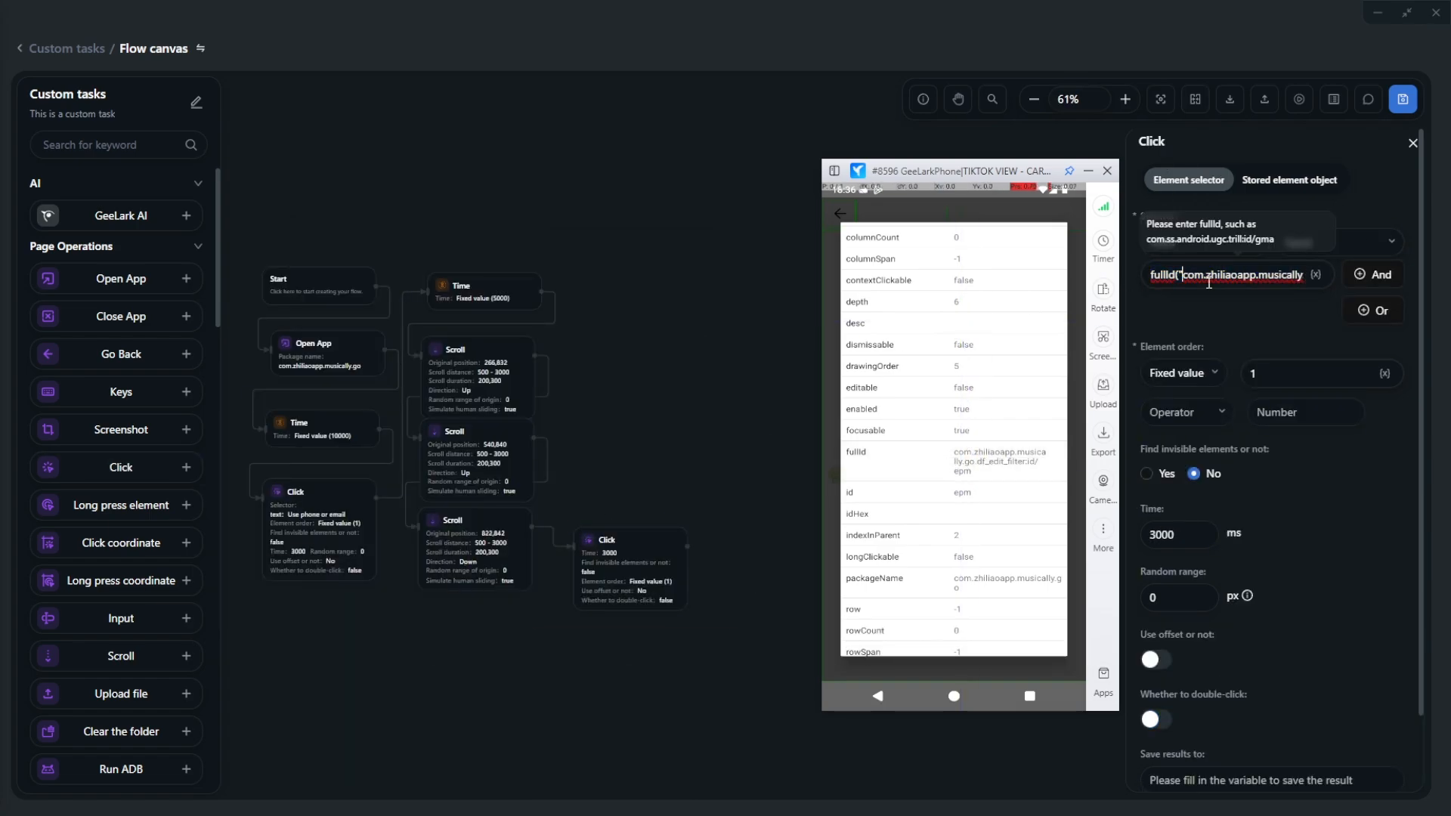
key("BackSpace")
key("BackSpace")
key("BackSpace")
key("BackSpace")
key("BackSpace")
key("BackSpace")
key("BackSpace")
key("BackSpace")
- Tap Next on the phone to reach Sign up, and place a 5000 ms wait below the Click step
left_click_drag(628, 579, 651, 318)
left_click(952, 478)
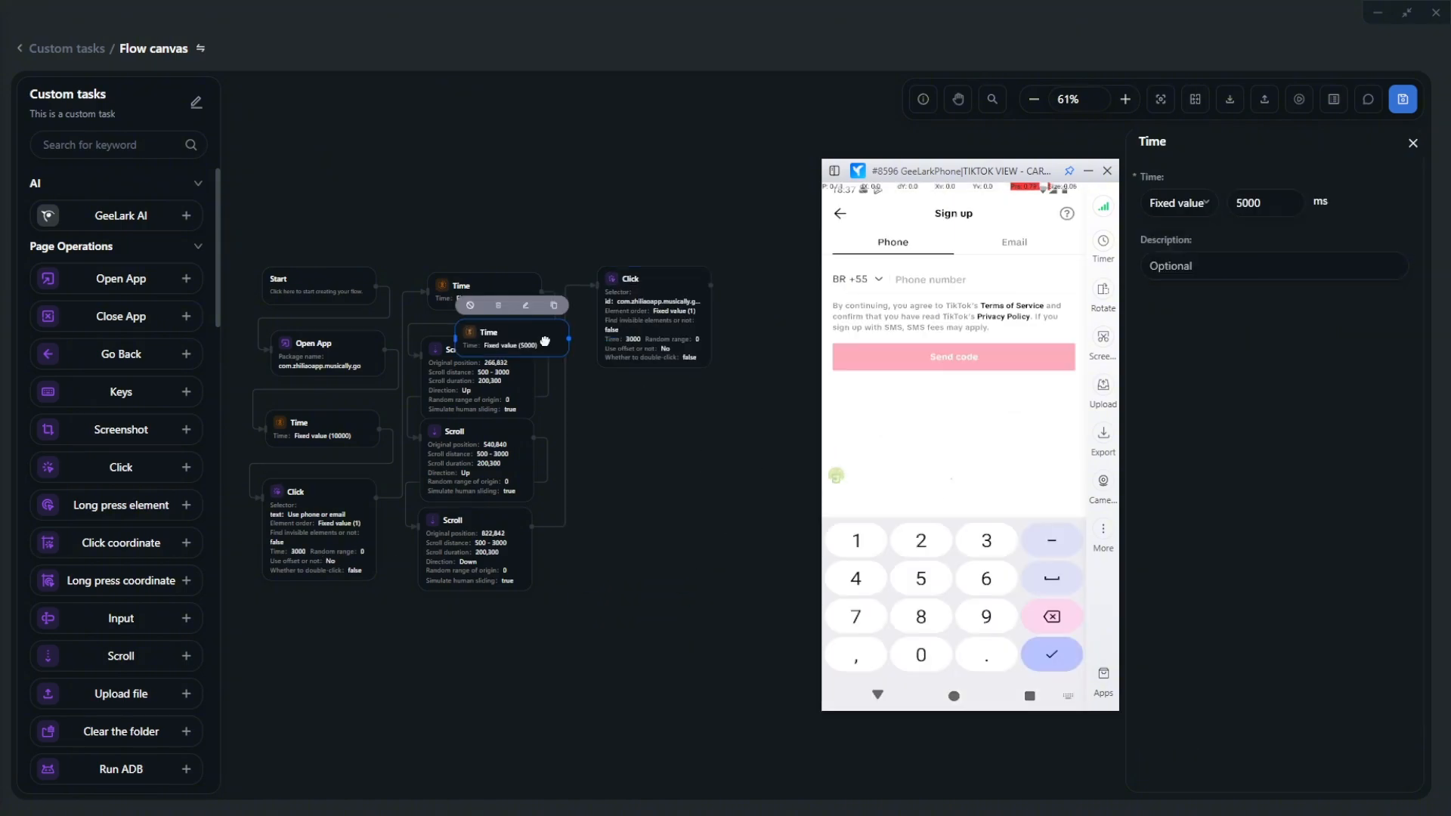
left_click_drag(544, 342, 669, 431)
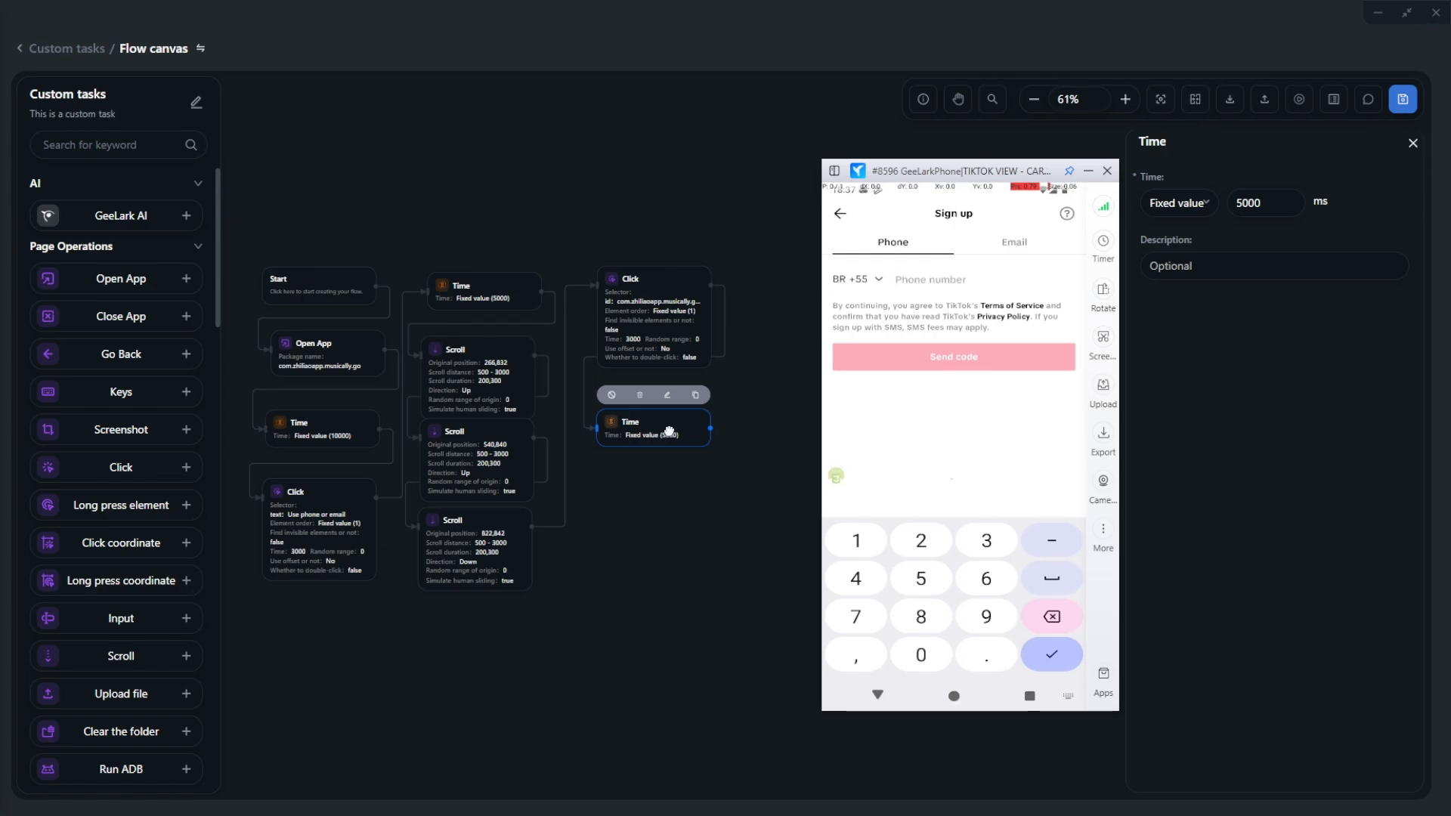
- Add an HTTP request step after the 5000 ms wait, pointing at the grizzlysms handler API URL
left_click(117, 146)
type("http")
left_click_drag(123, 310, 623, 514)
left_click(1259, 263)
key("ctrl+v")
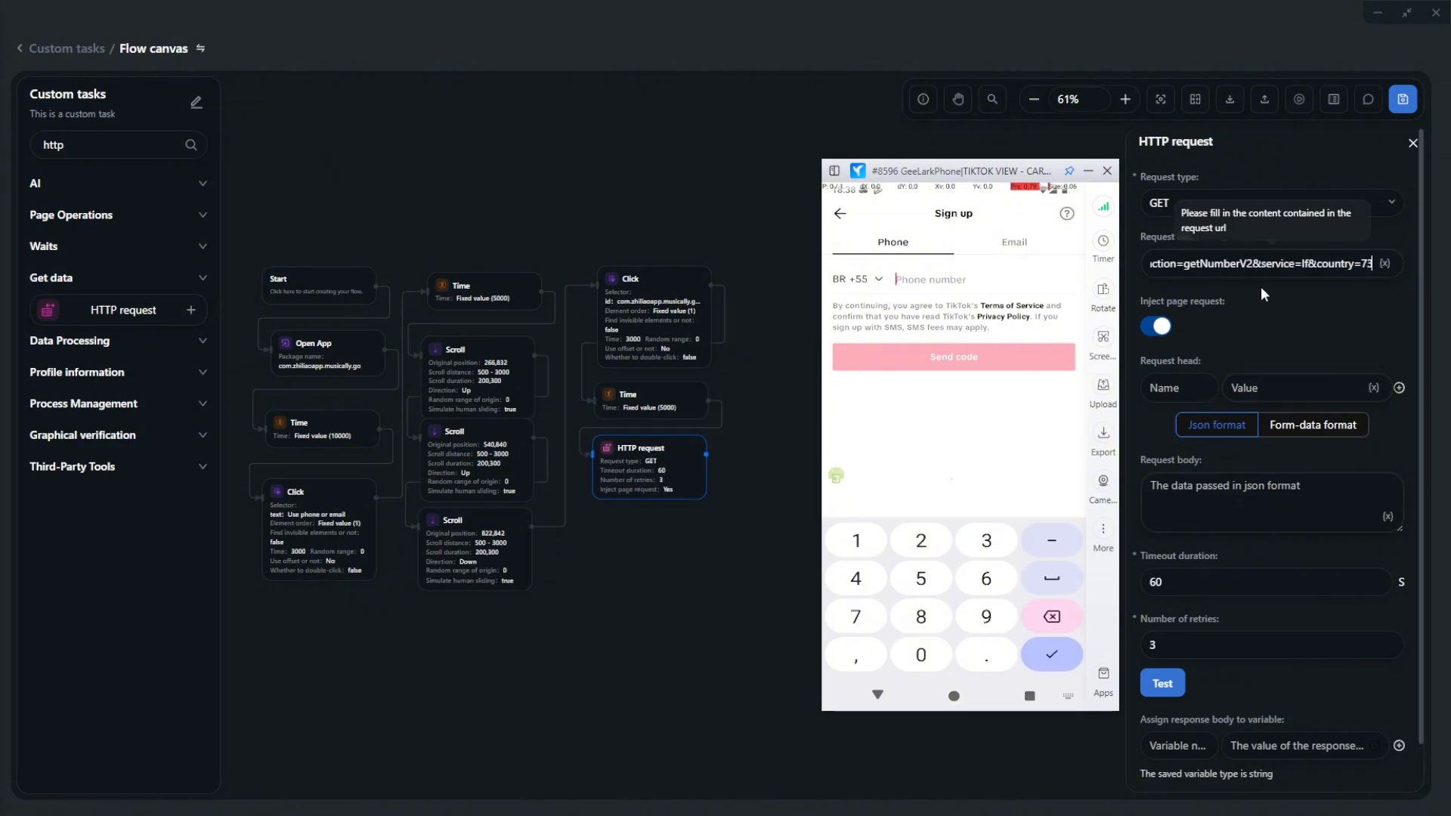
scroll(1309, 300, "down", 1)
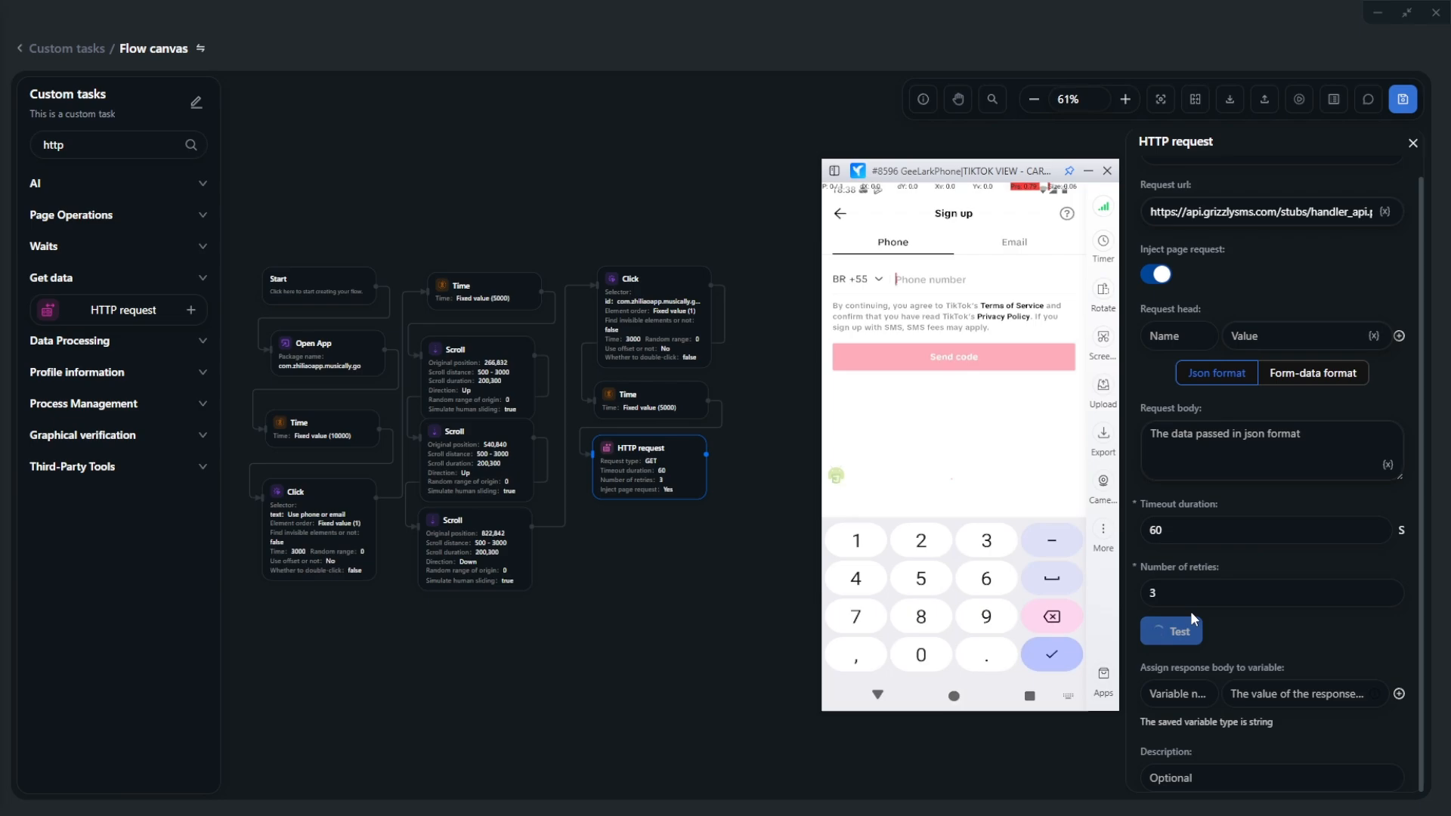
scroll(1221, 558, "down", 1)
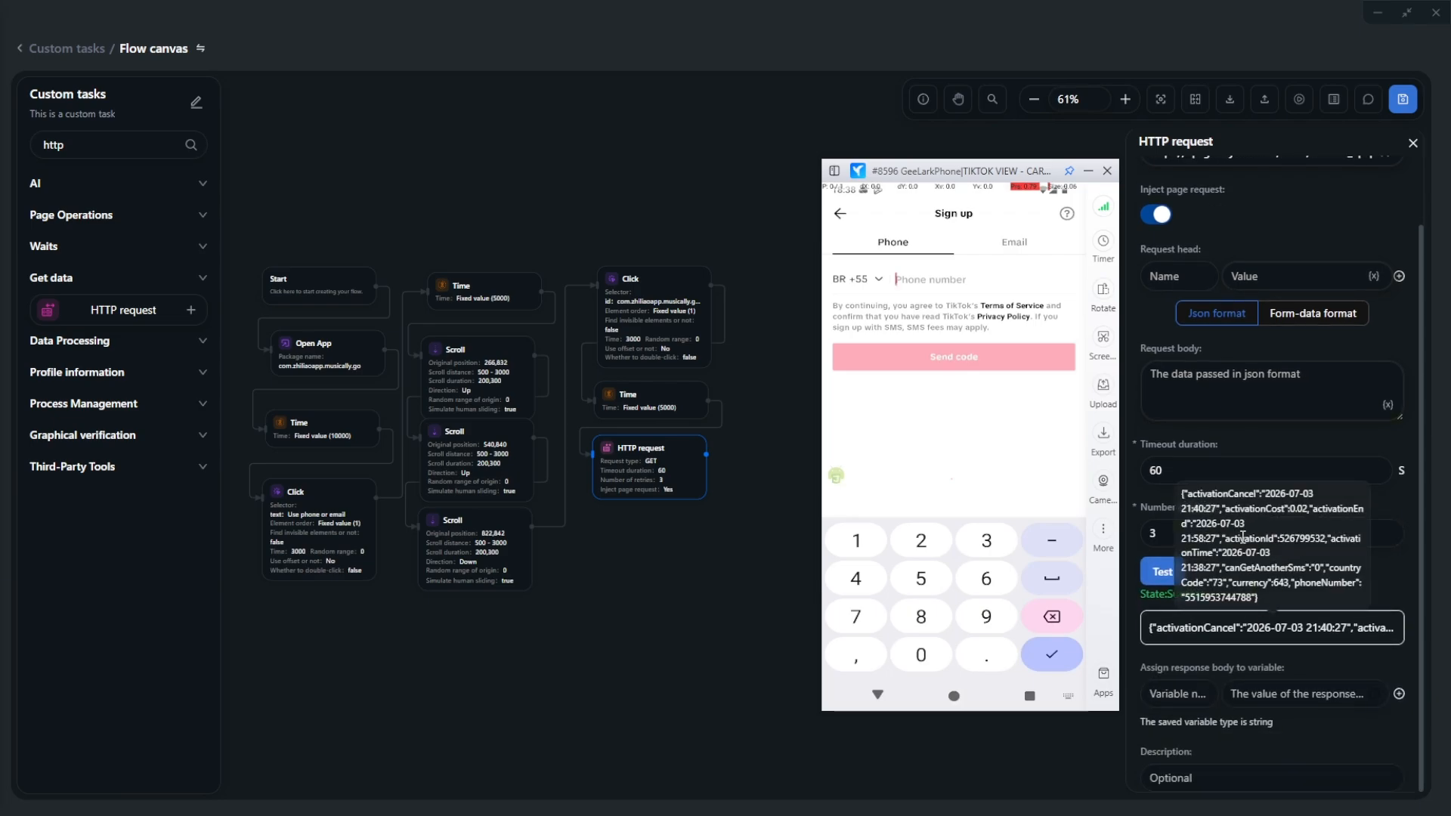
- Save the response's phoneNumber key as a variable named phoneNumber
double_click(1318, 582)
key("ctrl+c")
left_click(1184, 688)
key("ctrl+v")
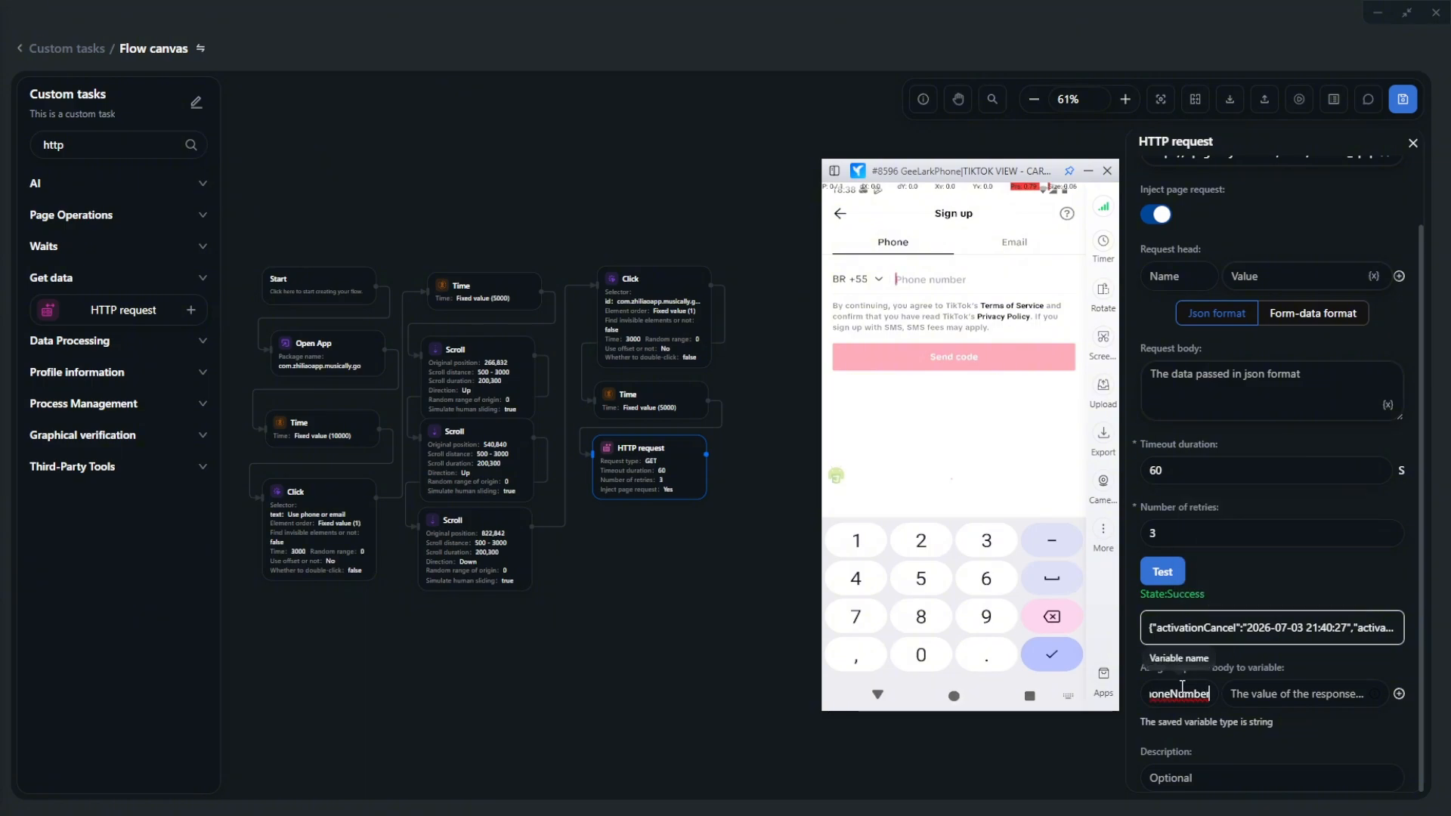
left_click(1259, 692)
key("ctrl+v")
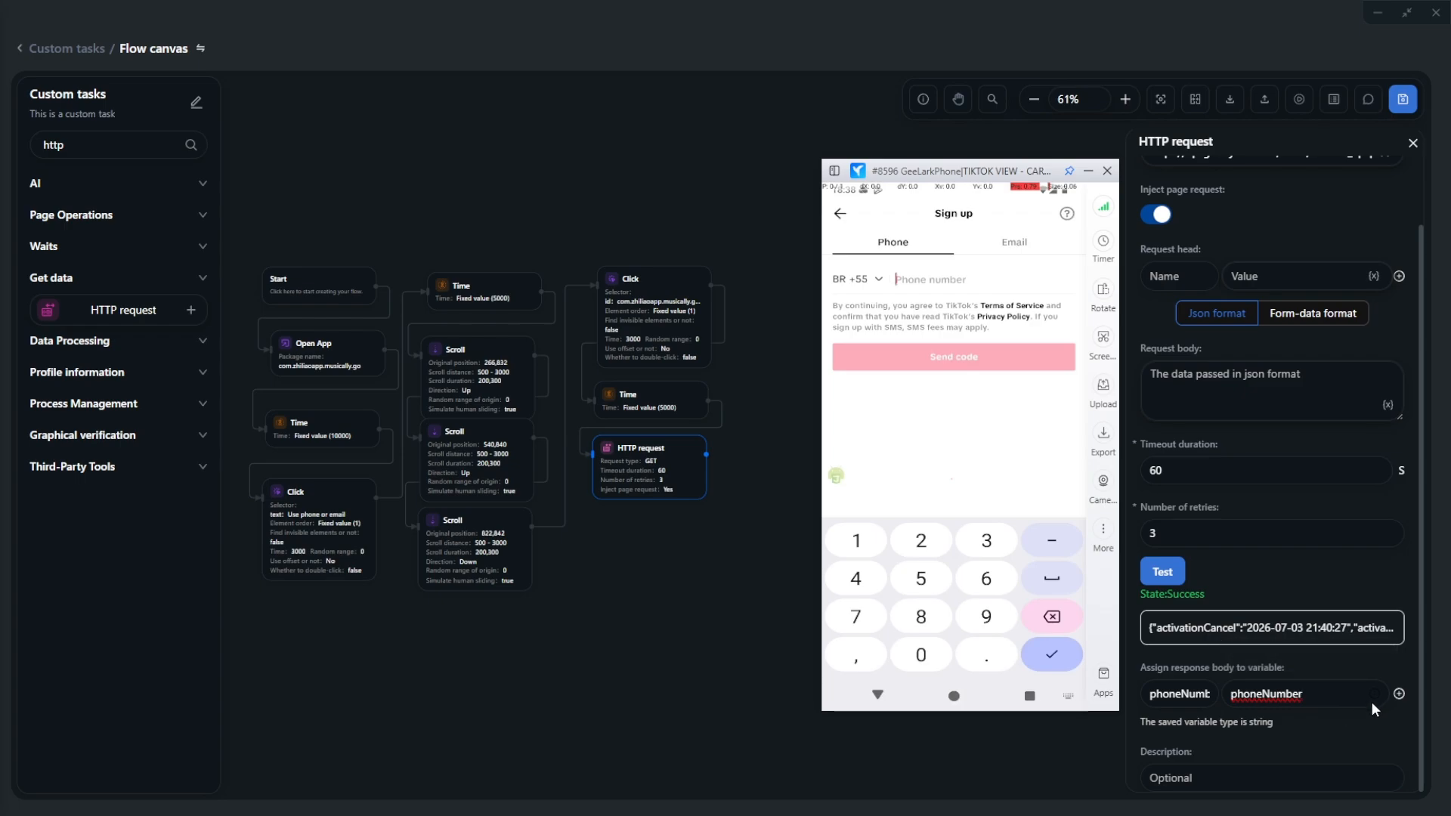
- Add a second response variable named activationId, read from the activationId key
left_click(1399, 693)
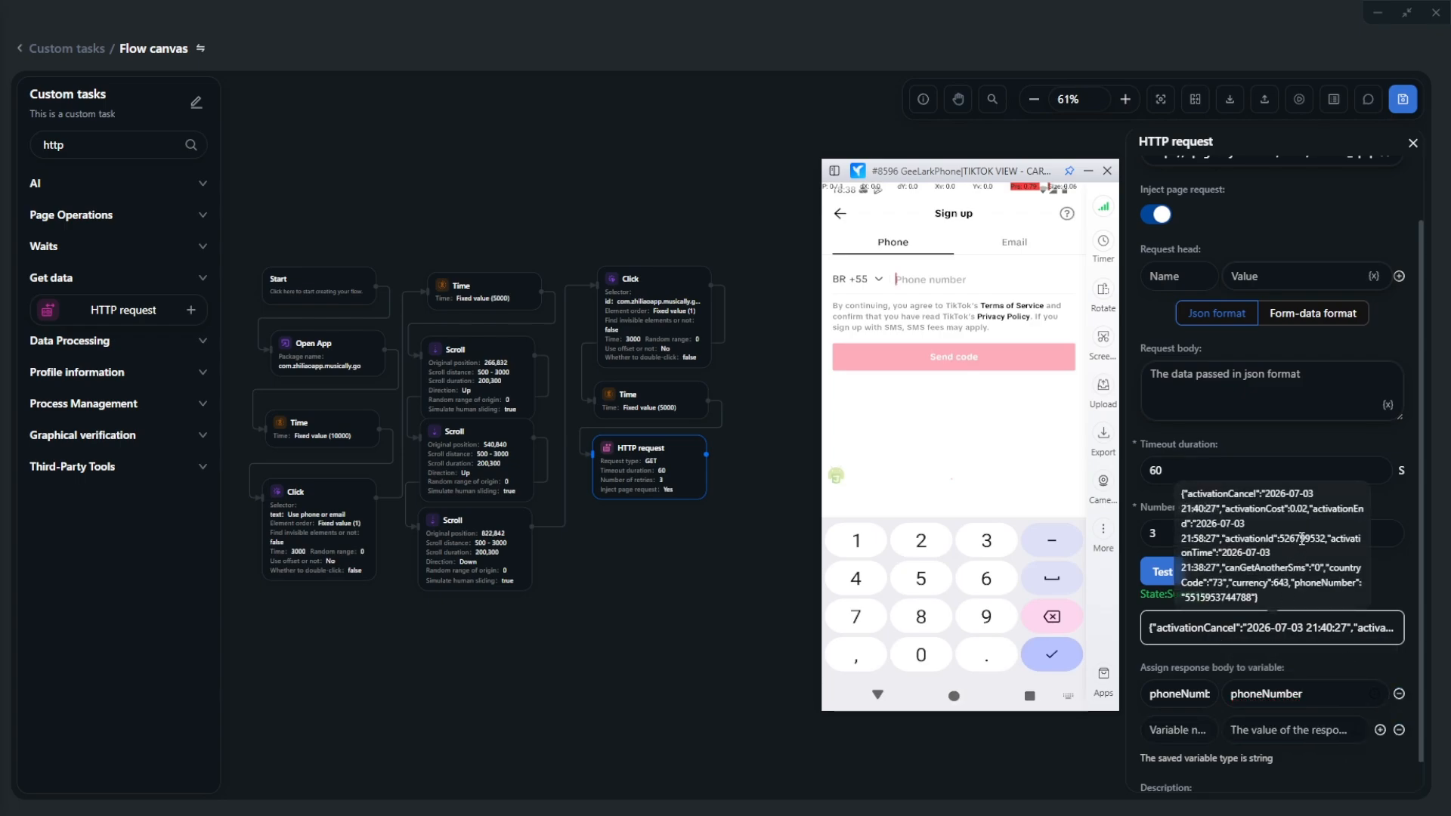
double_click(1301, 538)
double_click(1247, 538)
key("ctrl+c")
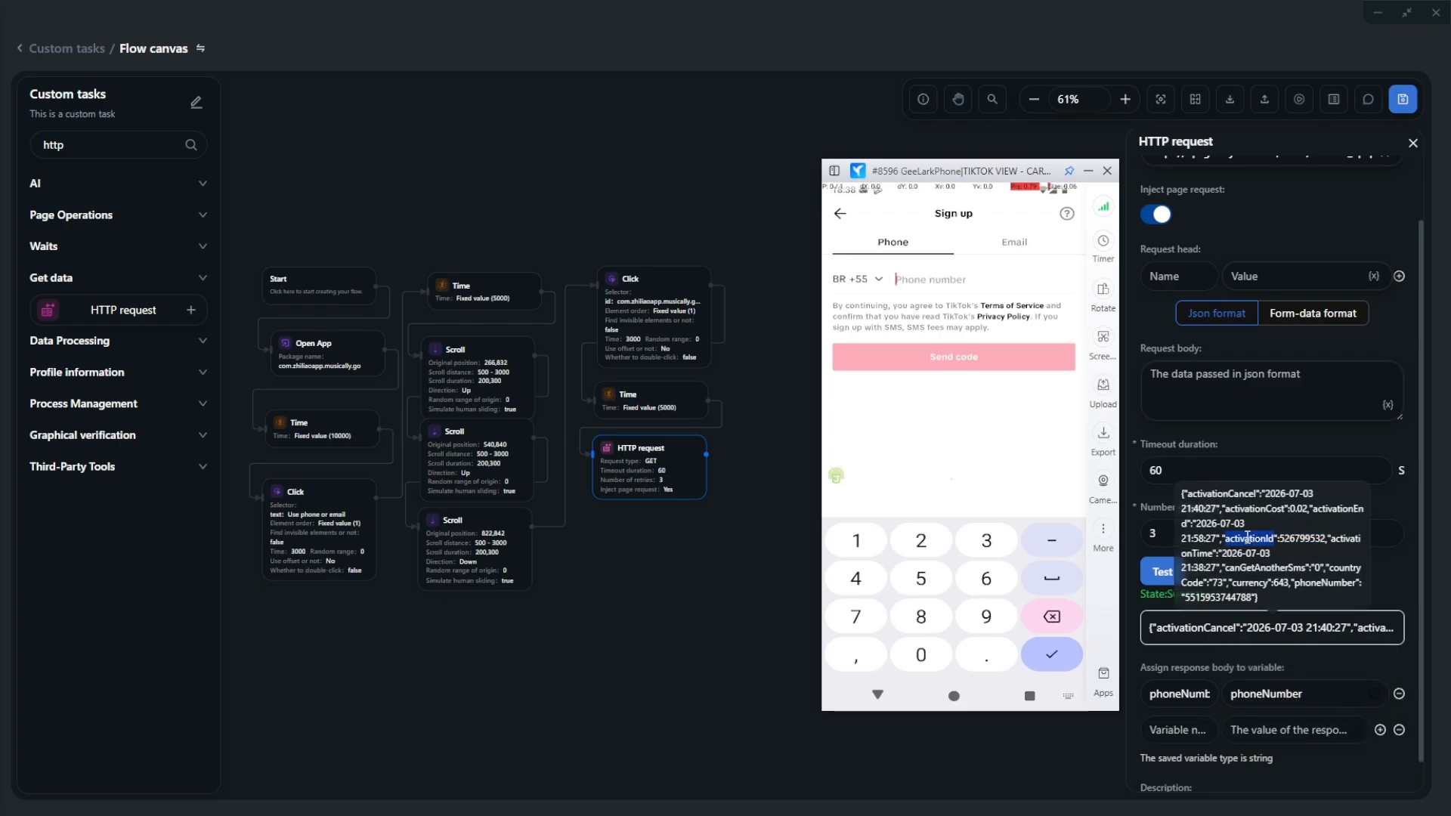
left_click(1177, 730)
key("ctrl+v")
left_click(1257, 731)
key("ctrl+v")
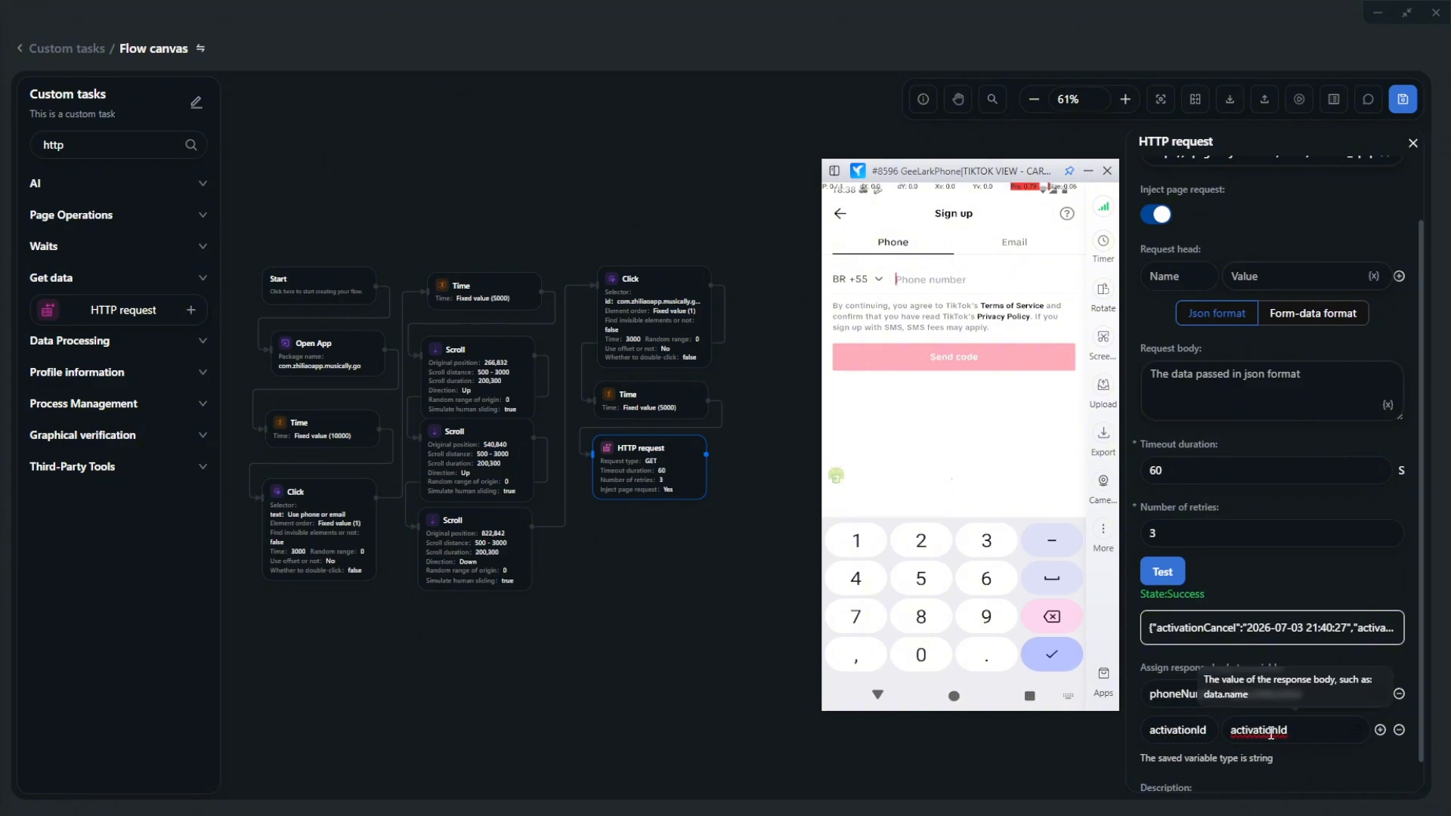
left_click(763, 571)
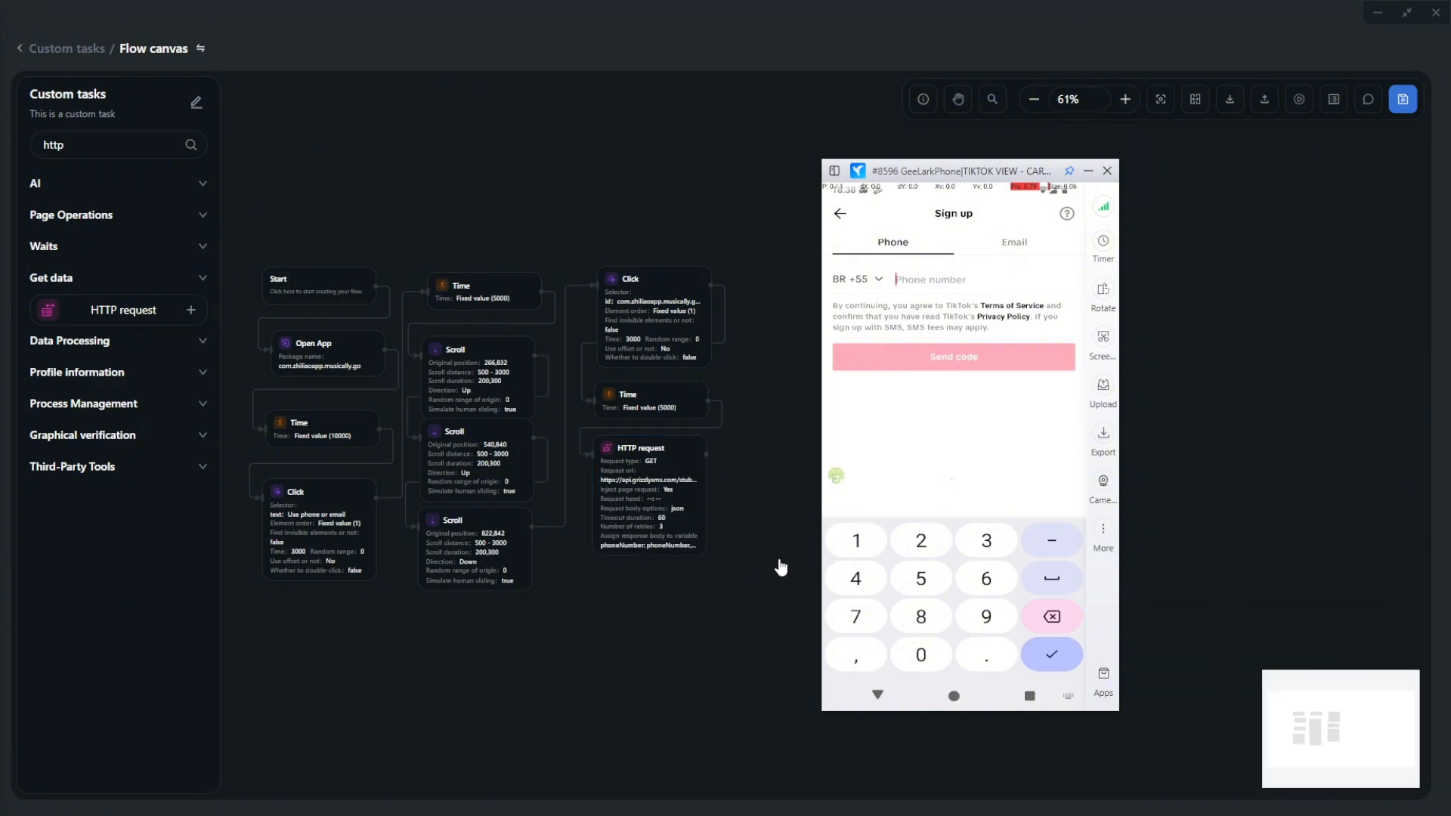
- Add a Code script node to the flow below the HTTP request step
left_click(662, 486)
scroll(726, 496, "down", 3)
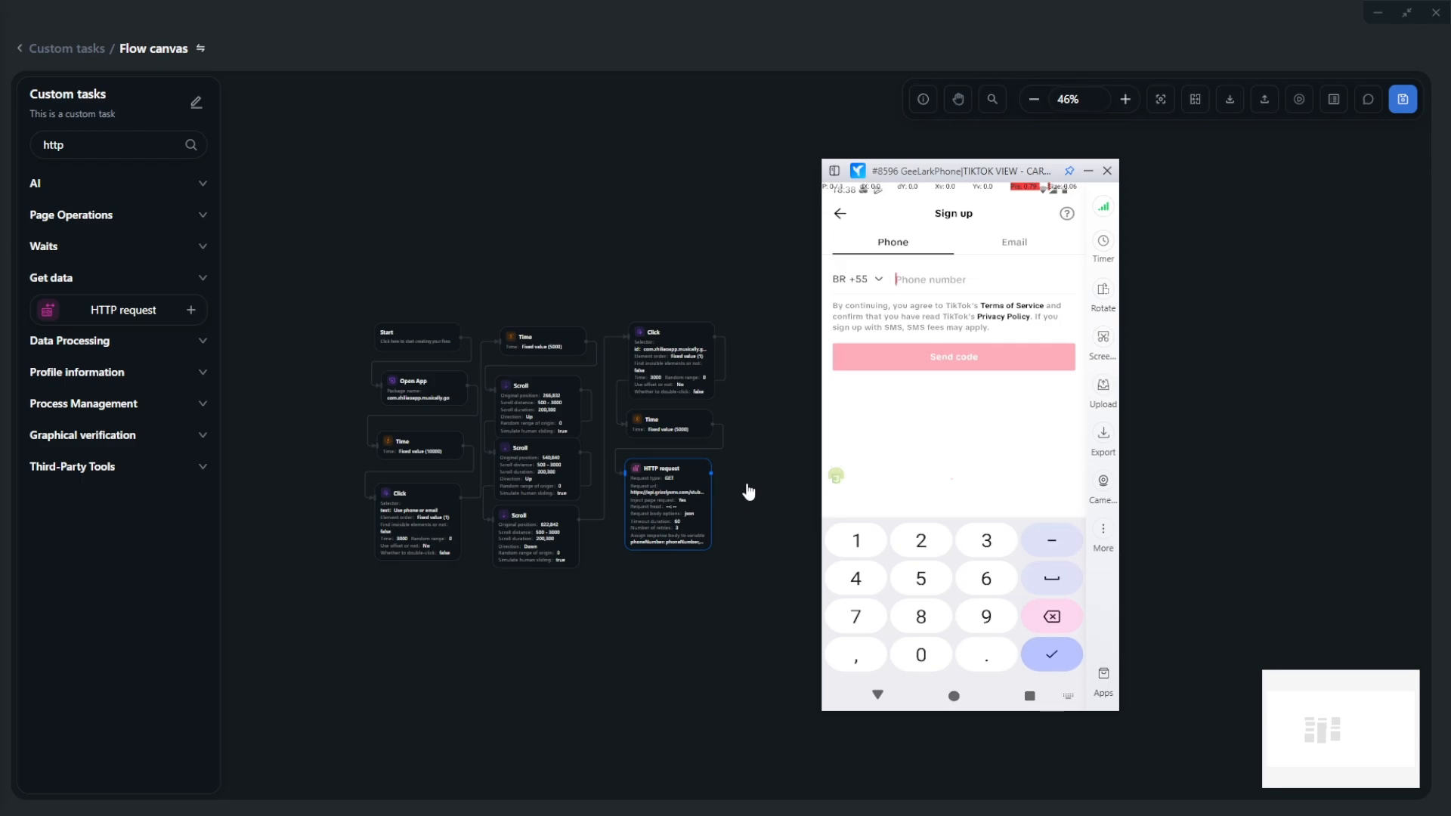
left_click_drag(752, 467, 687, 422)
scroll(687, 422, "up", 3)
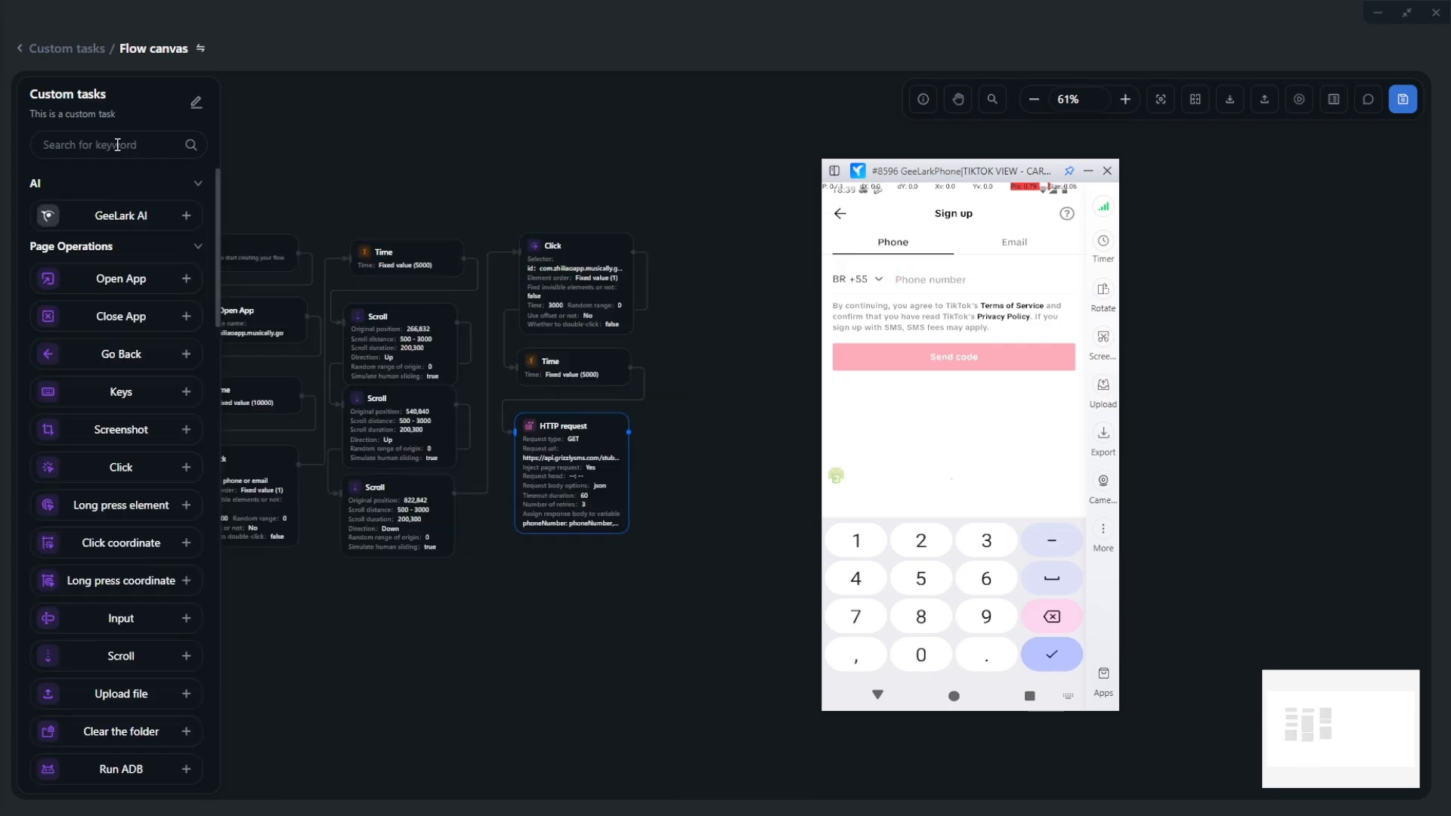
type("code")
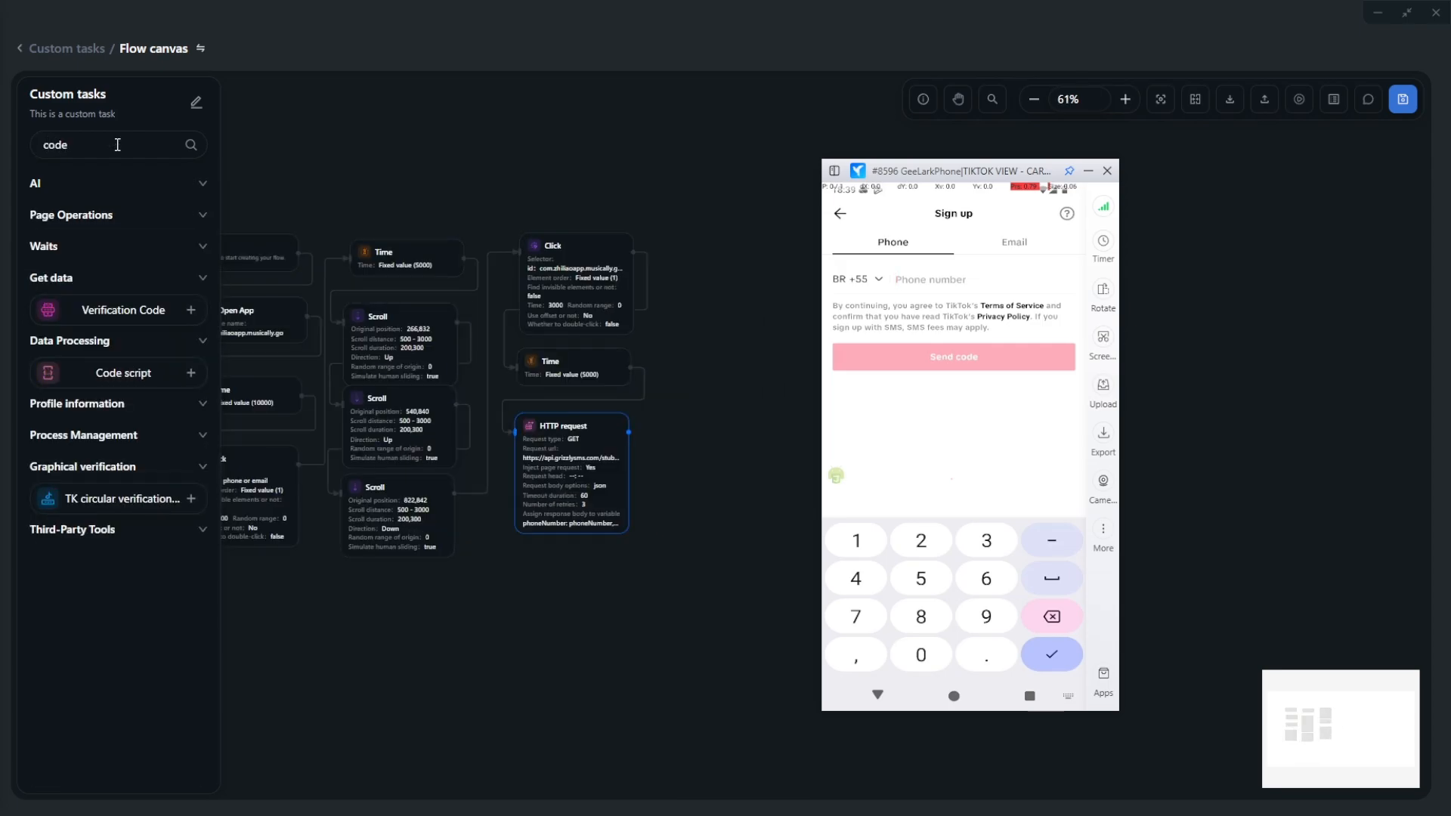
left_click_drag(123, 370, 665, 363)
- Map the script output to phoneClean and connect the HTTP request to the Code script
left_click(1178, 451)
key("ctrl+v")
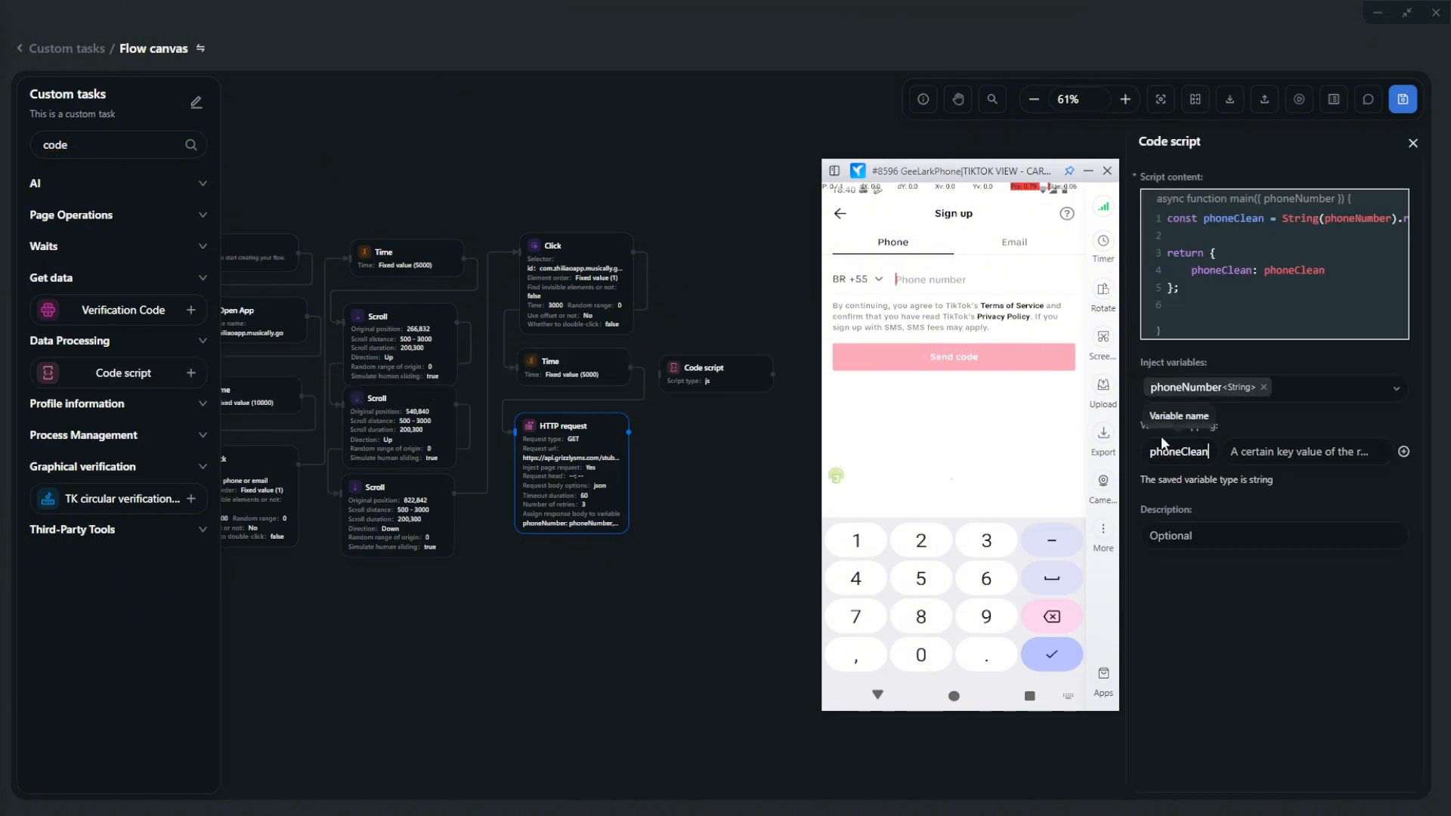
left_click(1283, 452)
key("ctrl+v")
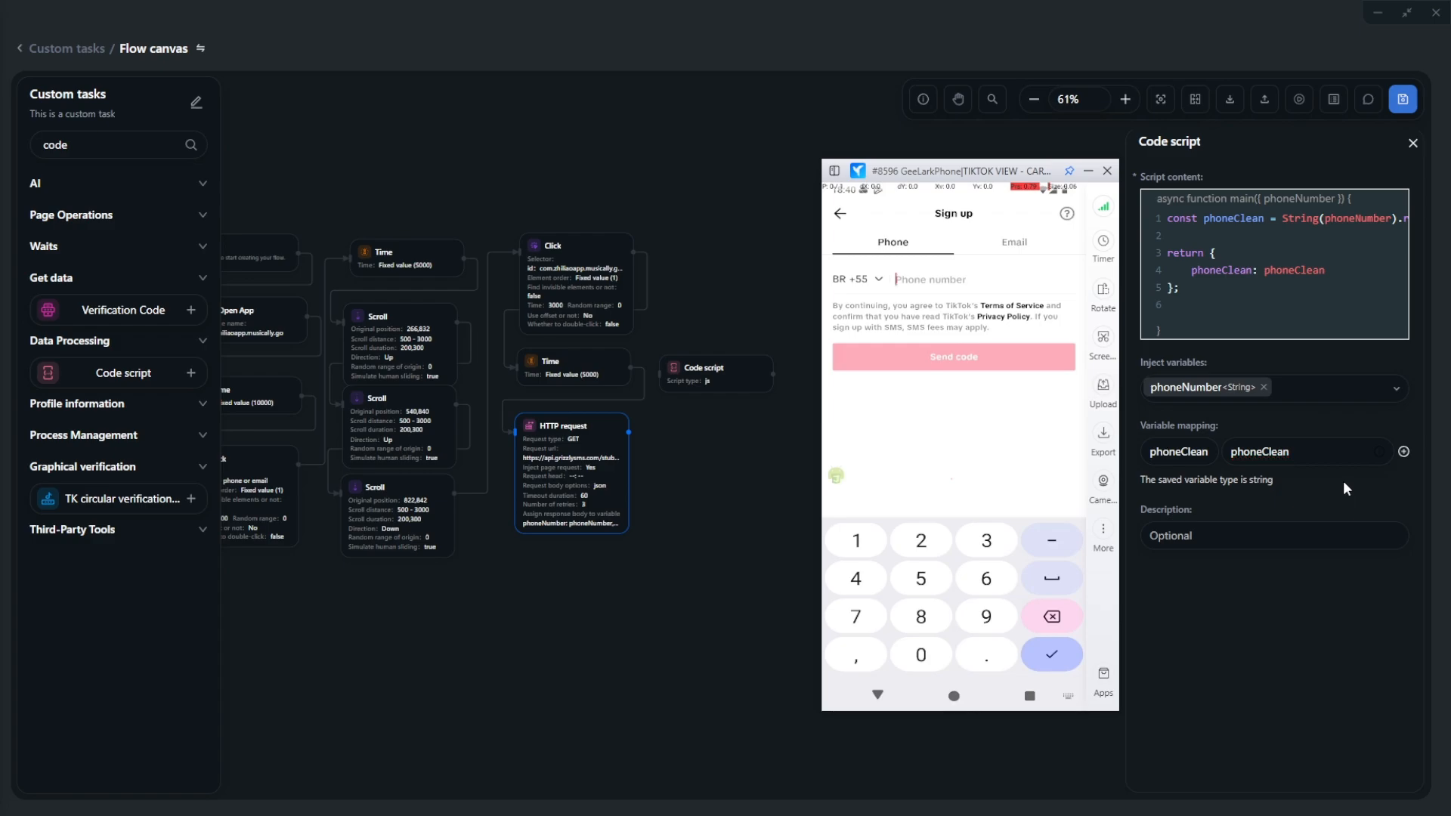
left_click(765, 501)
left_click_drag(722, 408, 728, 286)
left_click_drag(629, 433, 667, 253)
left_click_drag(707, 261, 714, 266)
- Add an Input node and connect the Code script to it
double_click(101, 147)
type("inp")
mouse_move(113, 248)
left_mouse_down()
mouse_move(152, 274)
mouse_move(743, 438)
mouse_move(726, 396)
left_mouse_up()
mouse_move(787, 257)
left_mouse_down()
mouse_move(798, 290)
mouse_move(673, 363)
left_mouse_up()
- Set the Input node's selector to the TikTok sign-up phone field's fullId
left_click(836, 475)
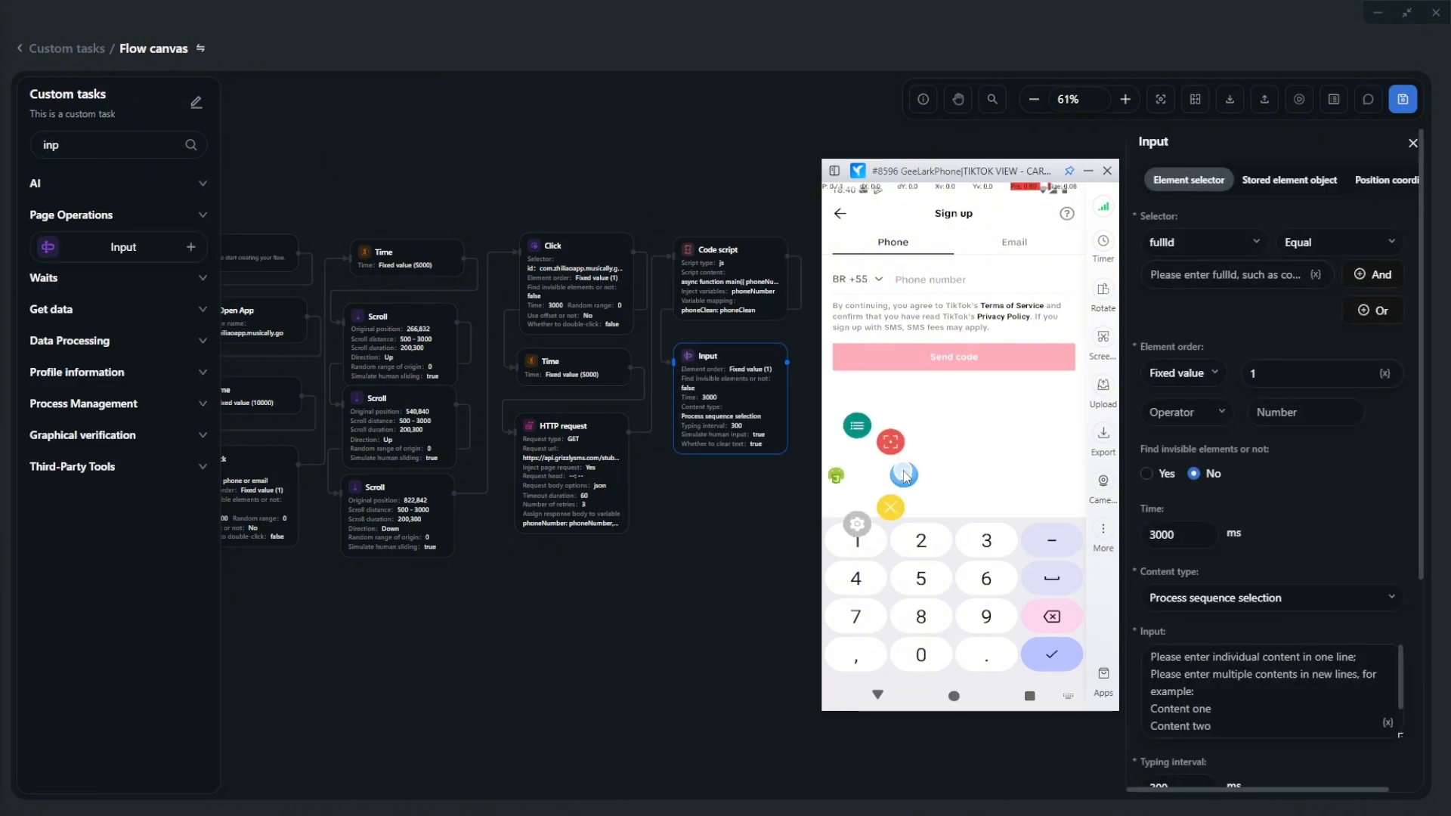
left_click(904, 476)
left_click(954, 280)
left_click_drag(982, 563, 988, 389)
left_click(991, 467)
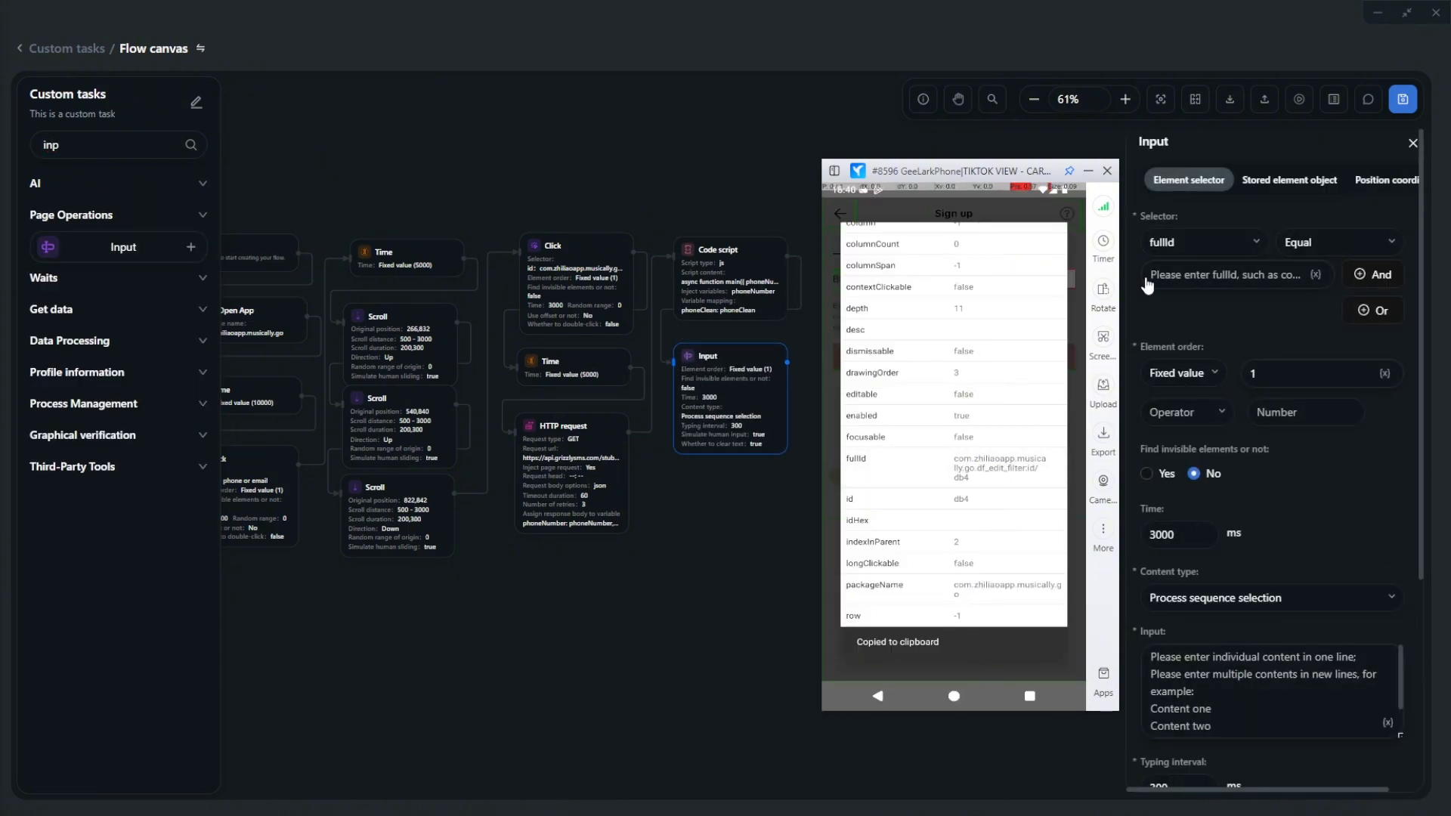
left_click(1192, 276)
key("ctrl+v")
left_click_drag(1193, 276, 1154, 220)
left_click(1185, 275)
key("BackSpace")
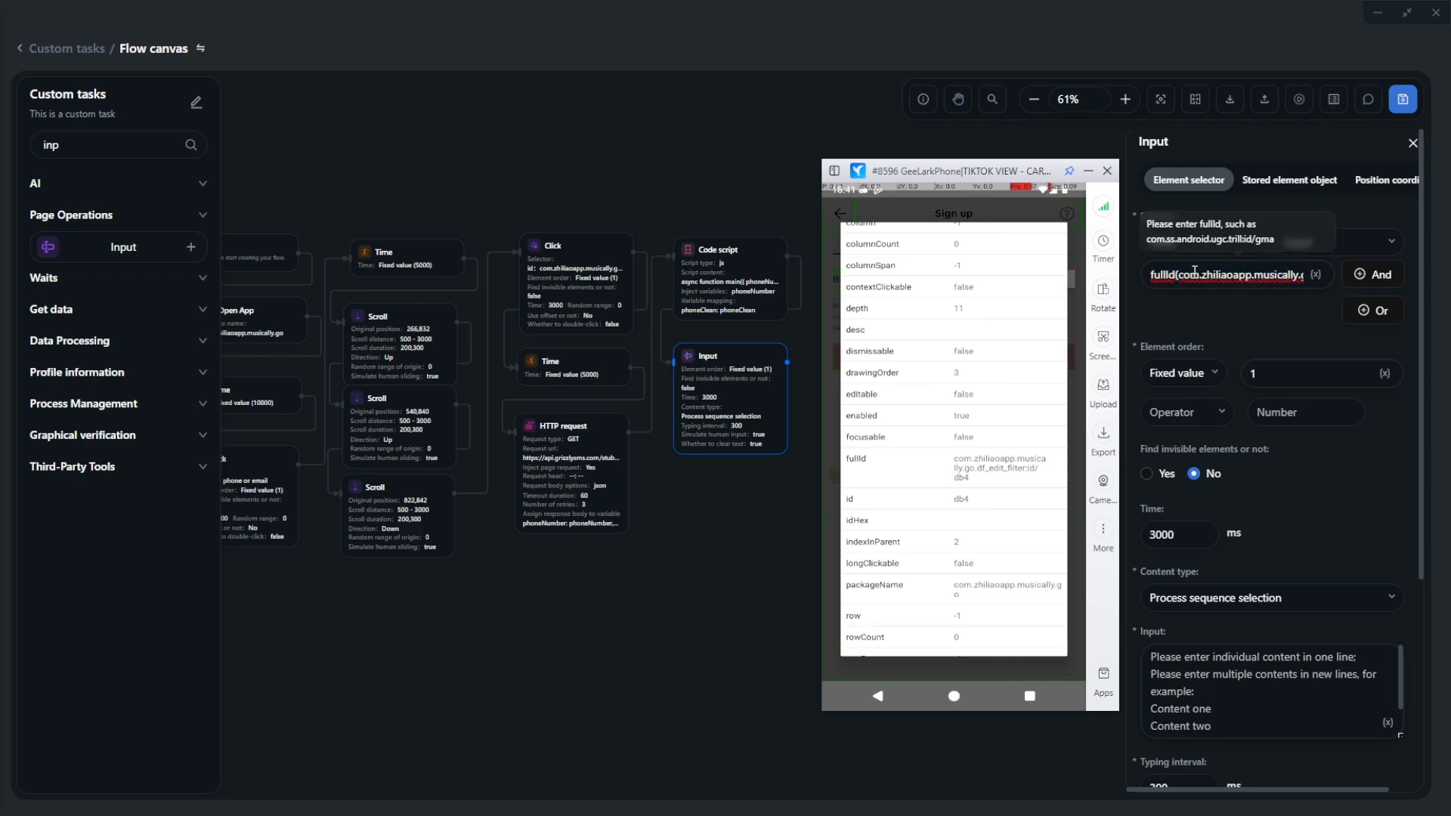
- Make the Input node enter ${phoneClean} into that field
left_click(1388, 723)
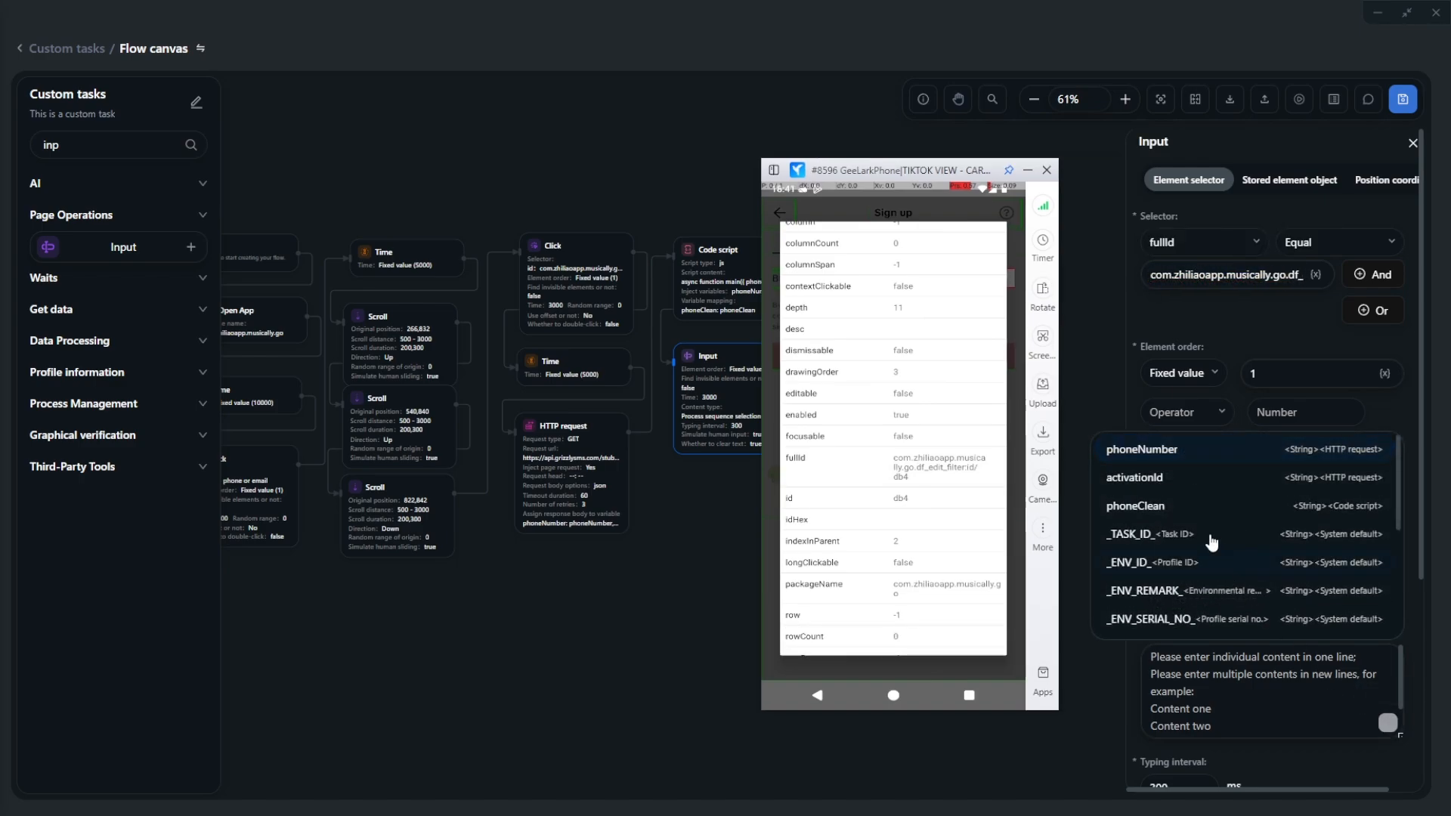
left_click(1158, 514)
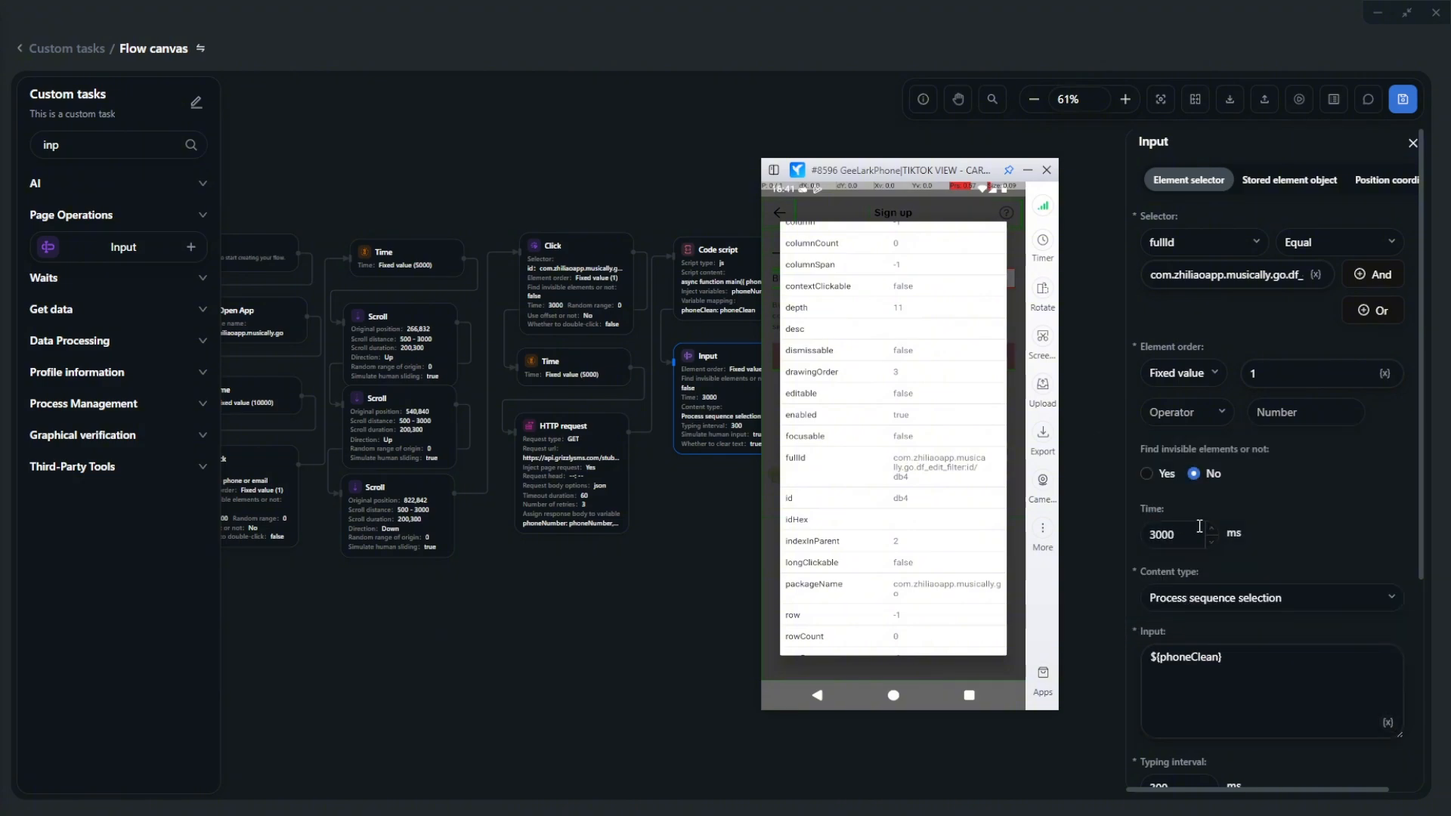
left_click(1088, 476)
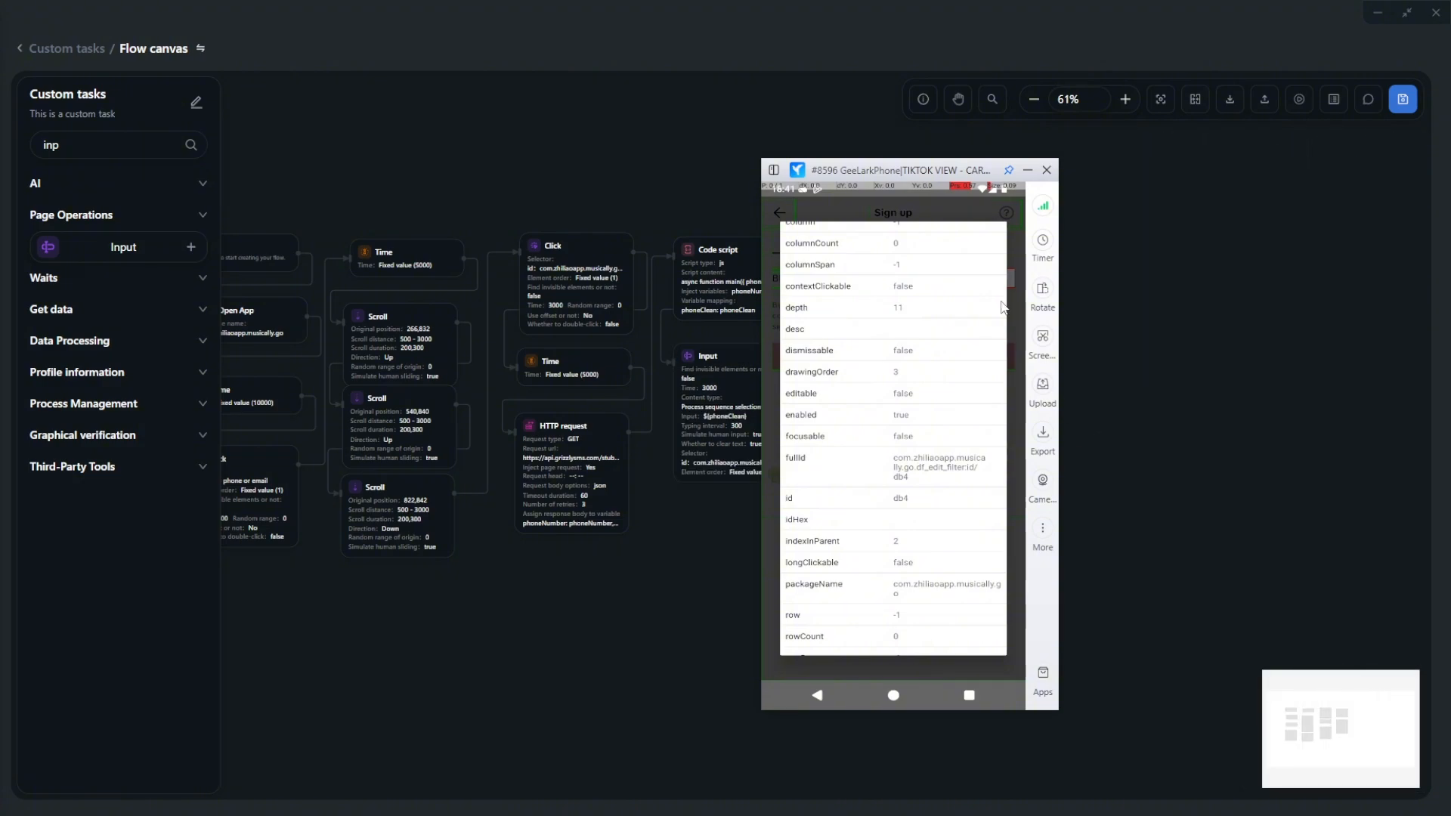
left_click_drag(821, 179, 956, 182)
scroll(728, 252, "down", 3)
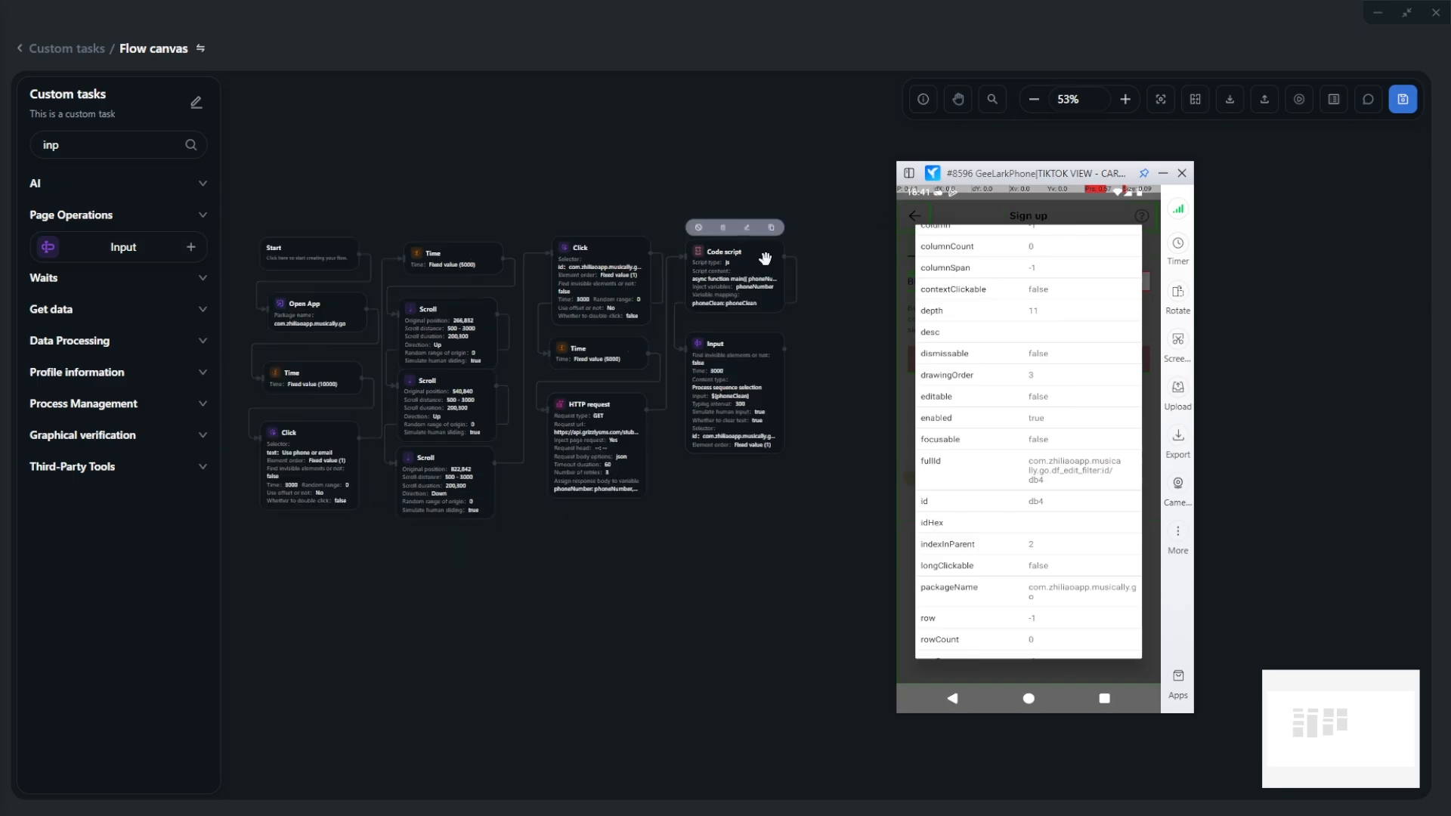
scroll(486, 301, "up", 3)
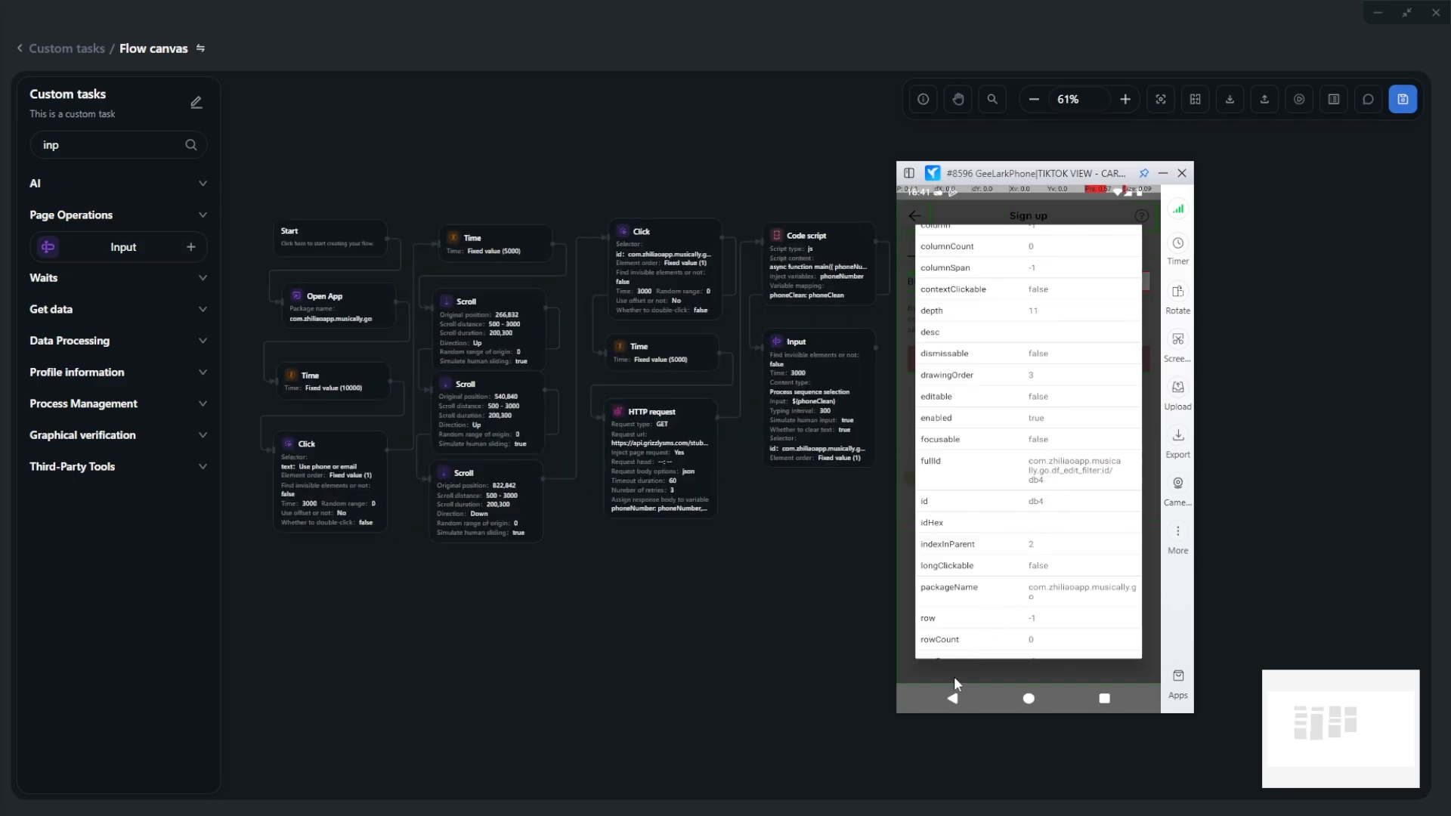
- Close TikTok from the cloud phone's recent apps and return to the home screen
left_click(950, 691)
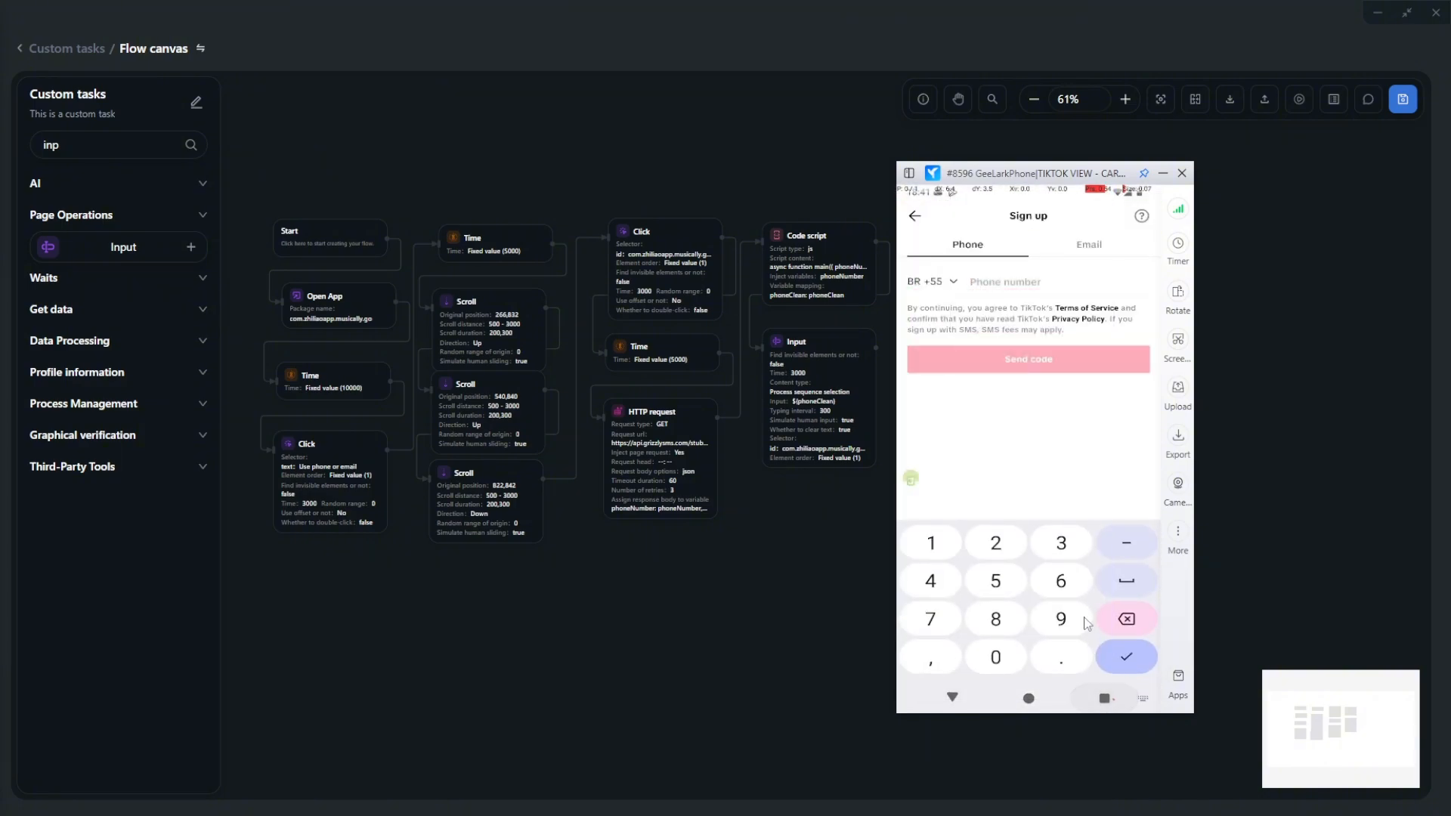
left_click(1104, 698)
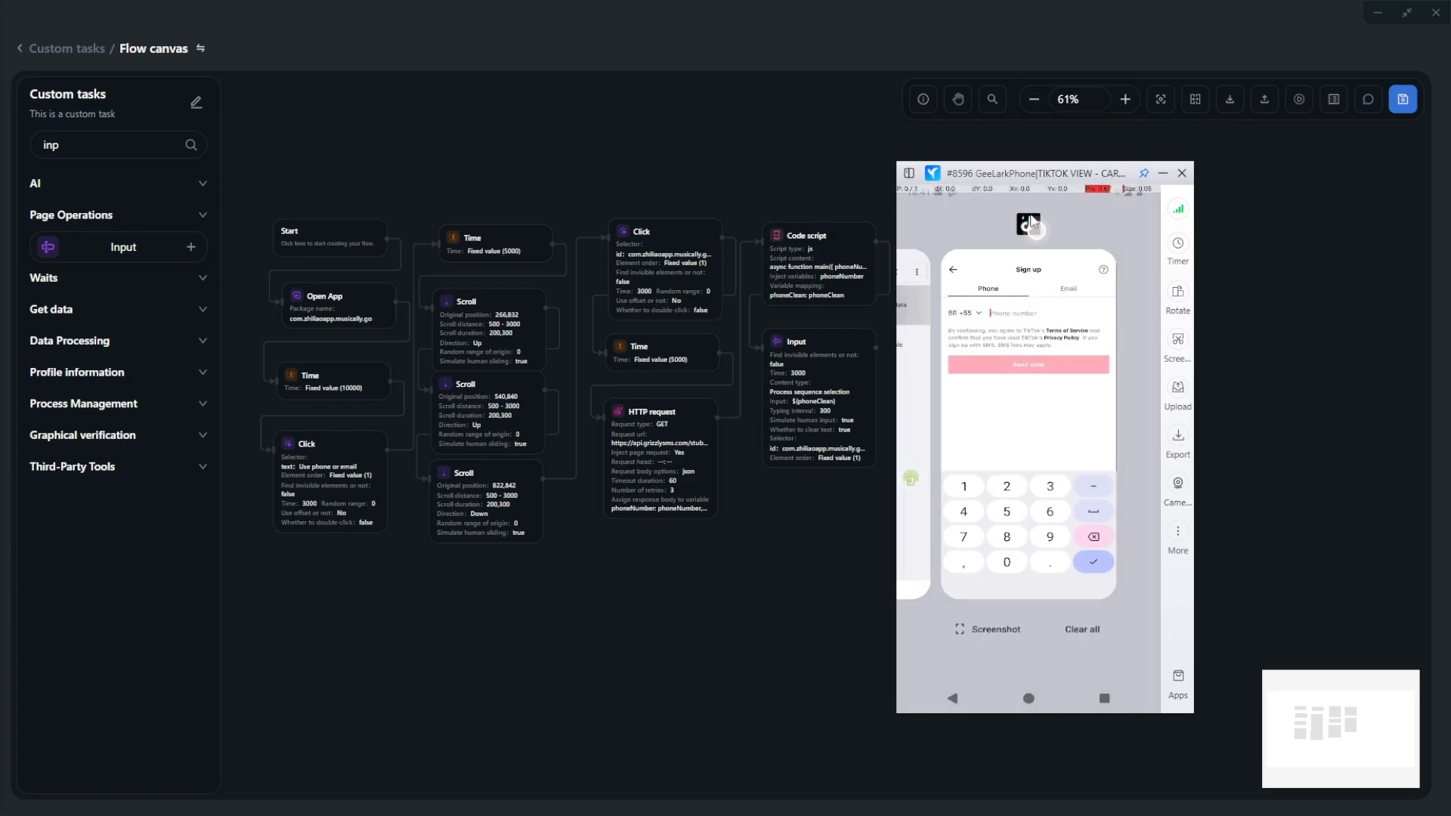
left_click_drag(1065, 446, 1024, 193)
left_click(1026, 695)
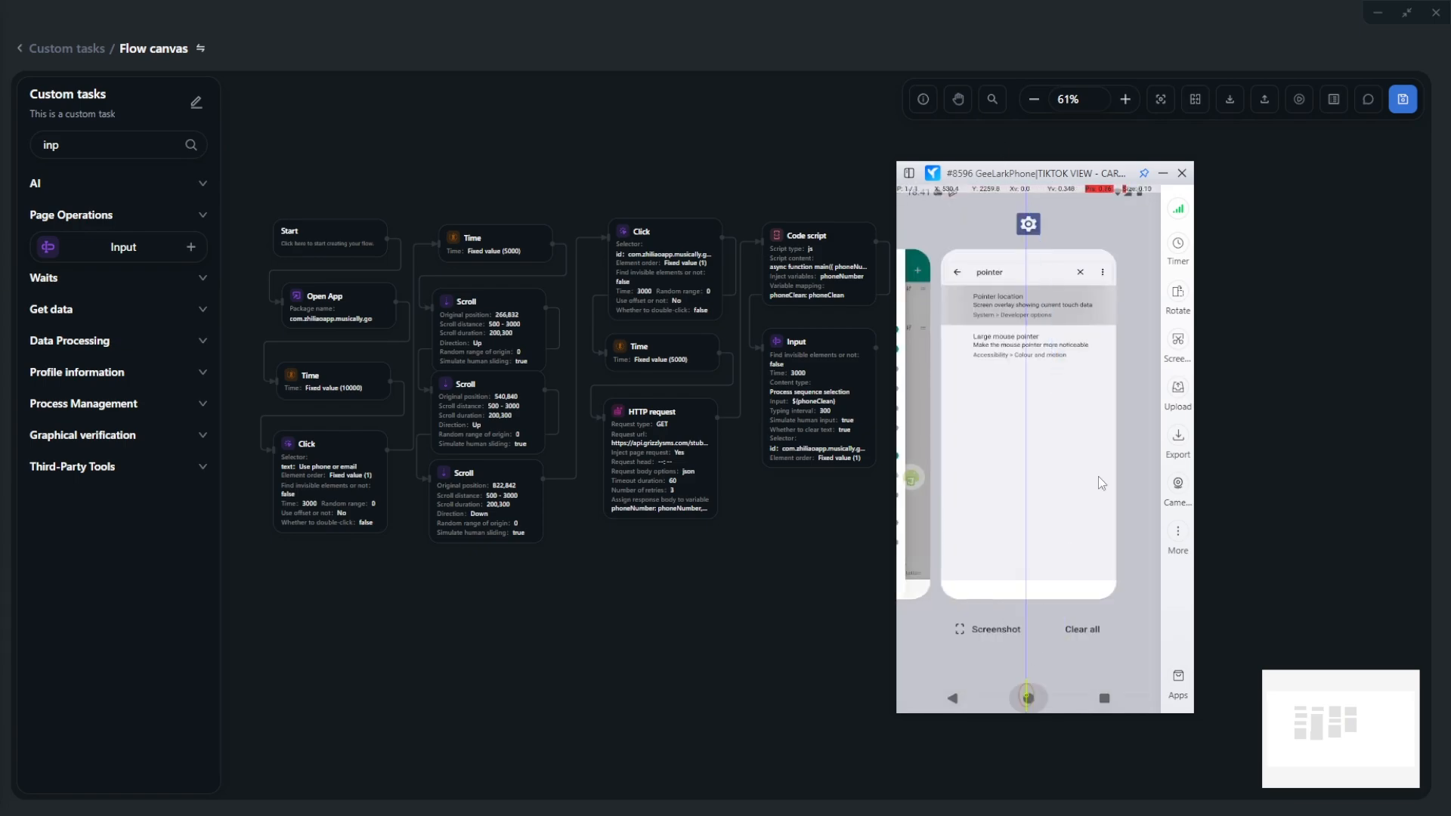
- Start debugging the flow on the chosen cloud phone profile
left_click(1299, 99)
mouse_move(927, 174)
left_mouse_down()
mouse_move(1145, 151)
mouse_move(954, 181)
left_mouse_up()
left_click(1080, 667)
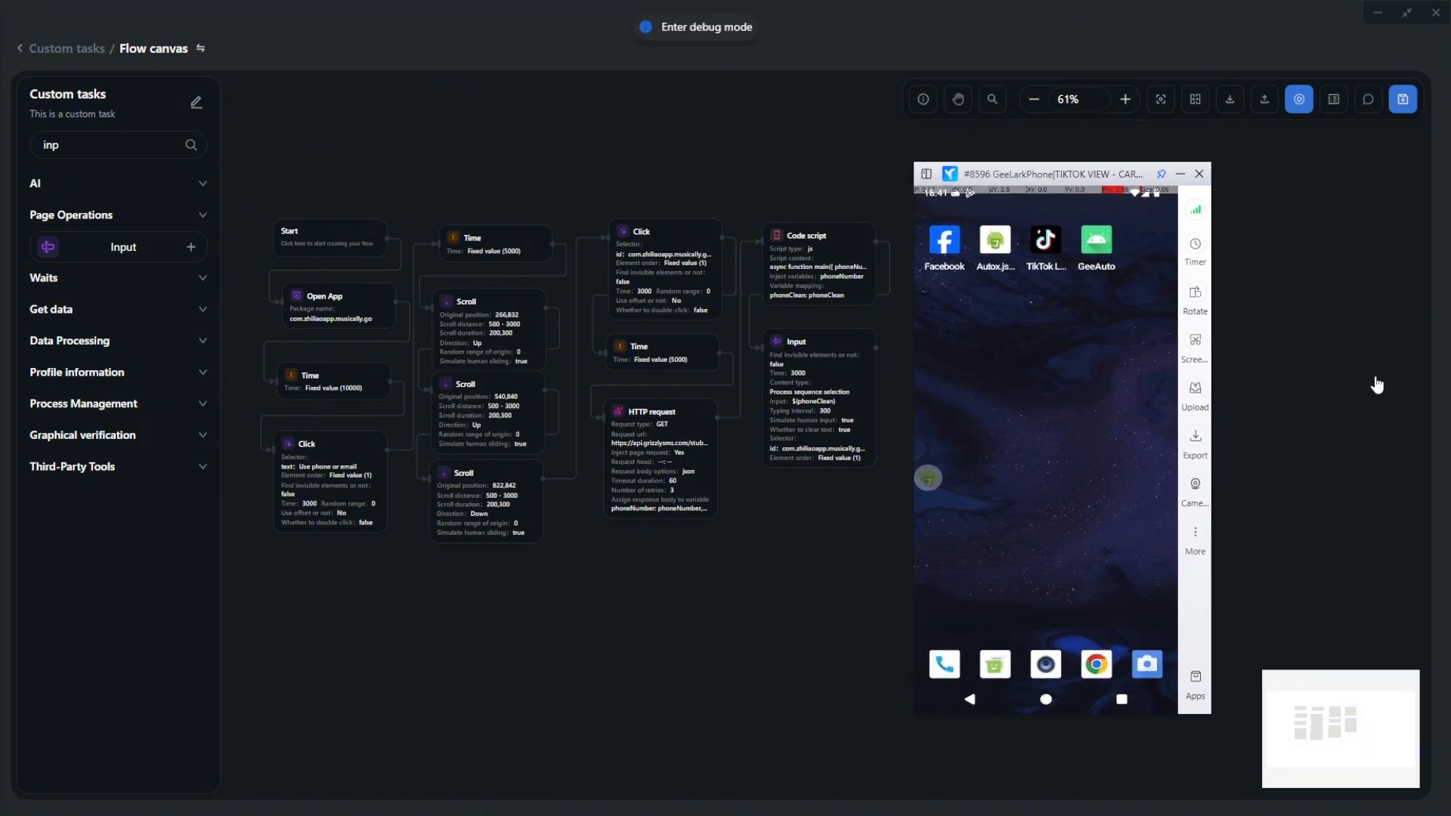